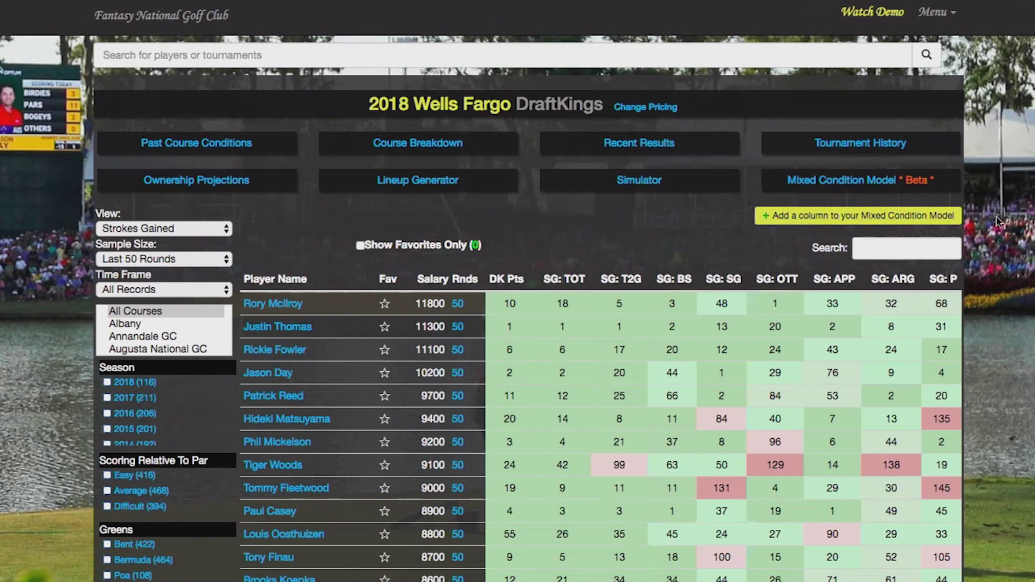
# Set the sample size for the strokes gained table to Last 24 Rounds
pyautogui.scroll(-3, 997, 222)
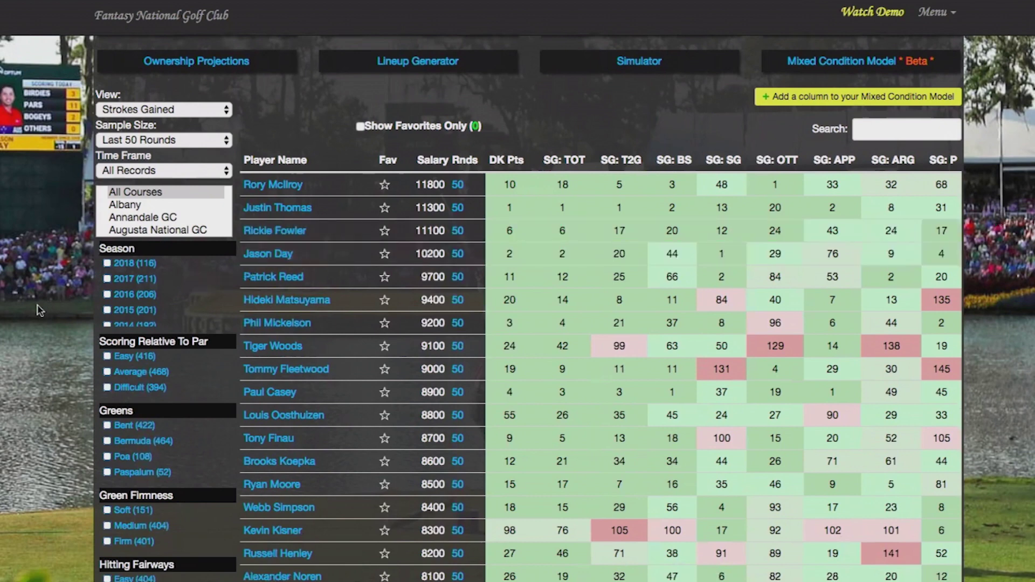
pyautogui.scroll(-3, 37, 306)
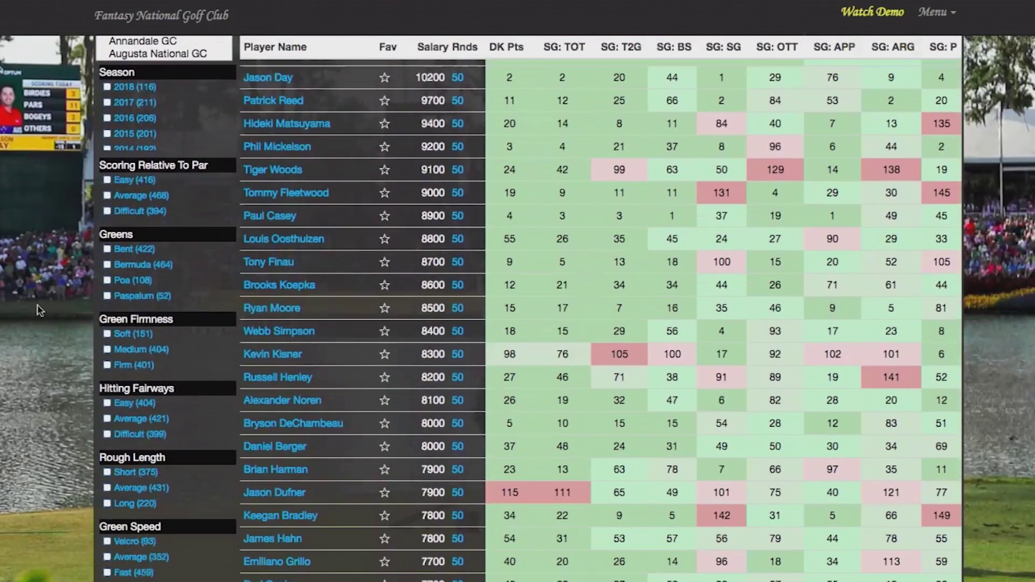
pyautogui.scroll(3, 37, 306)
pyautogui.click(159, 112)
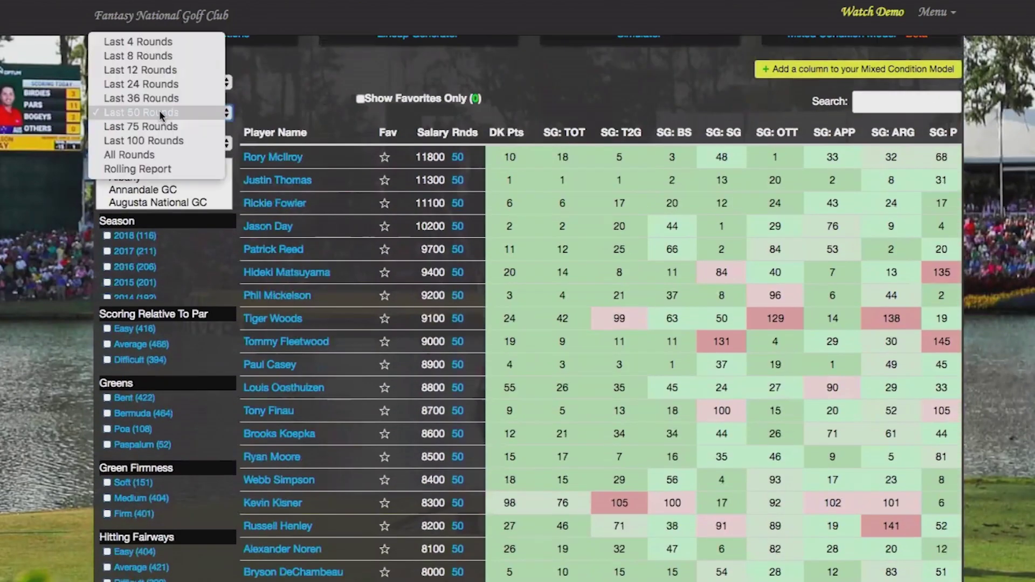
pyautogui.click(160, 86)
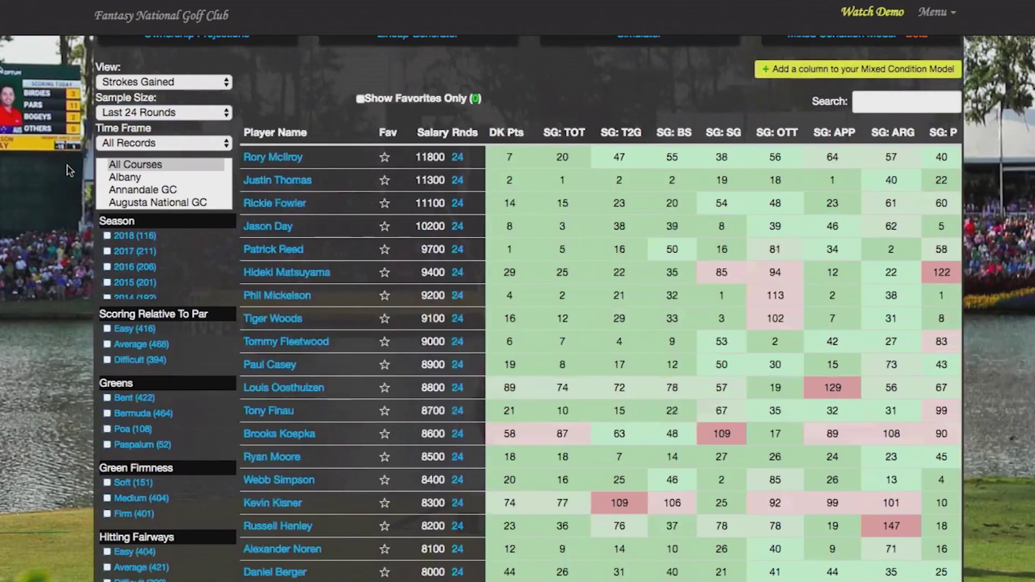
# Filter the player stats to Bermuda greens with Fast and Lightning green speeds
pyautogui.scroll(-3, 88, 274)
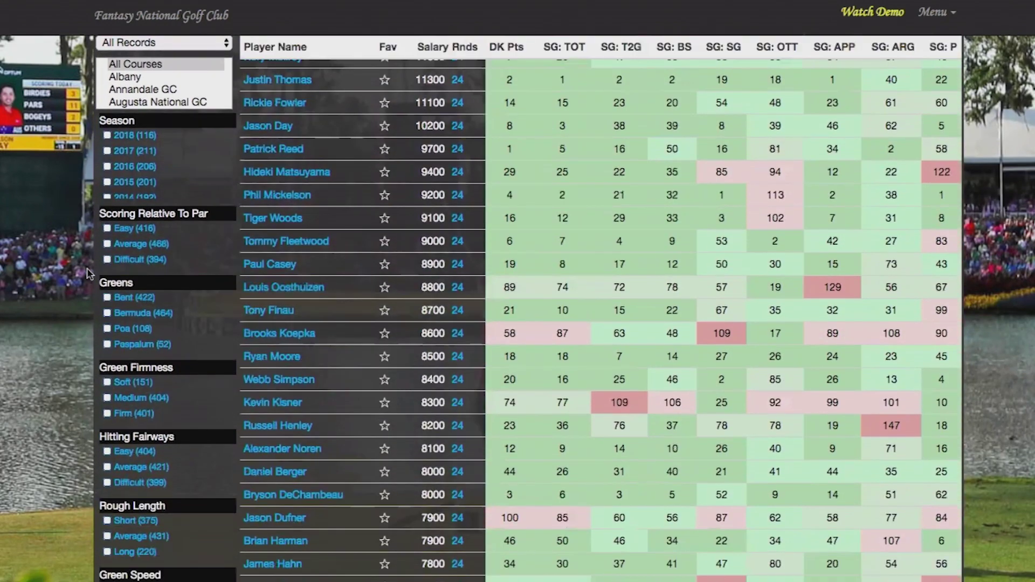
pyautogui.click(107, 313)
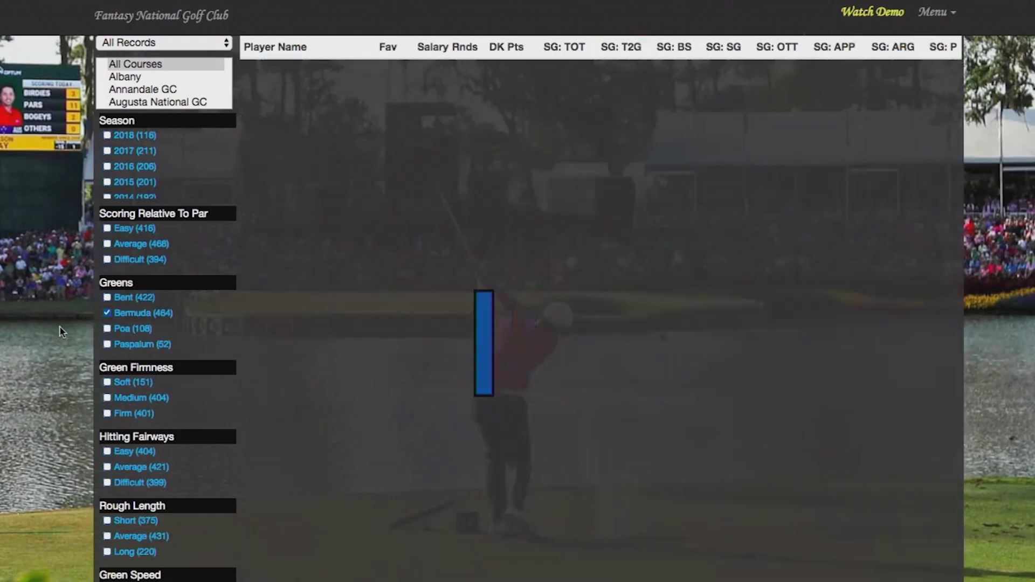
pyautogui.scroll(-6, 59, 328)
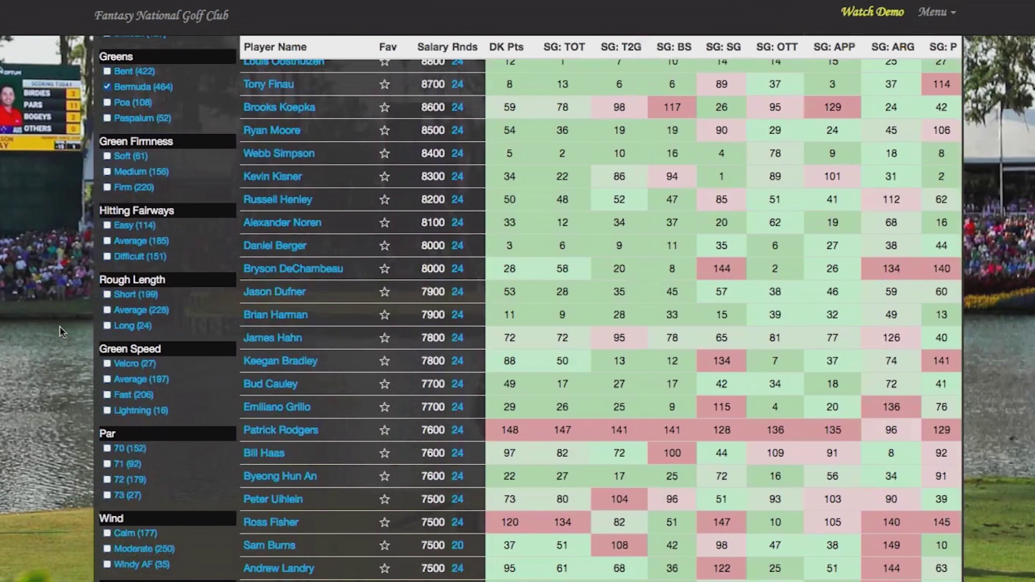
pyautogui.click(107, 397)
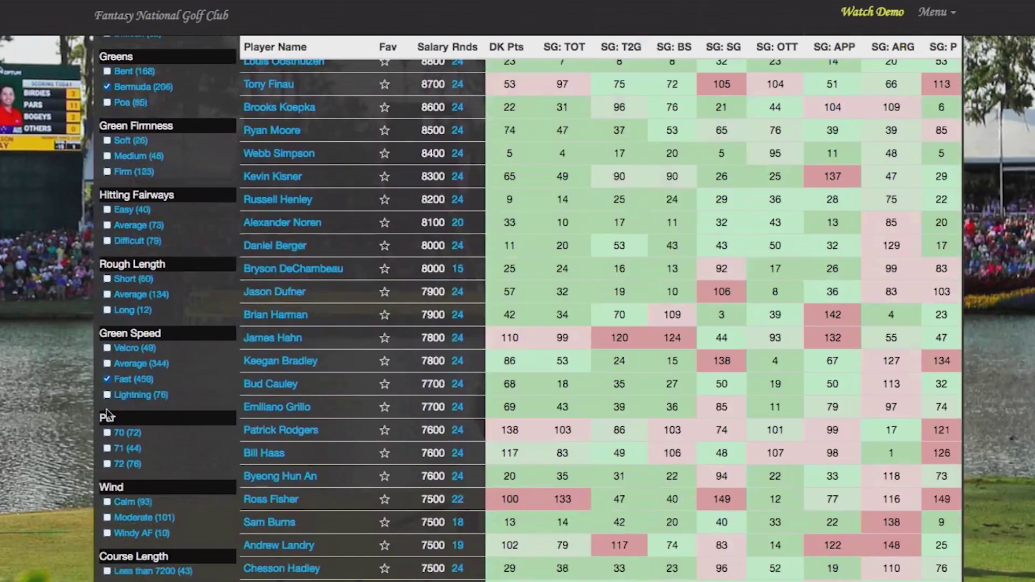
pyautogui.click(107, 395)
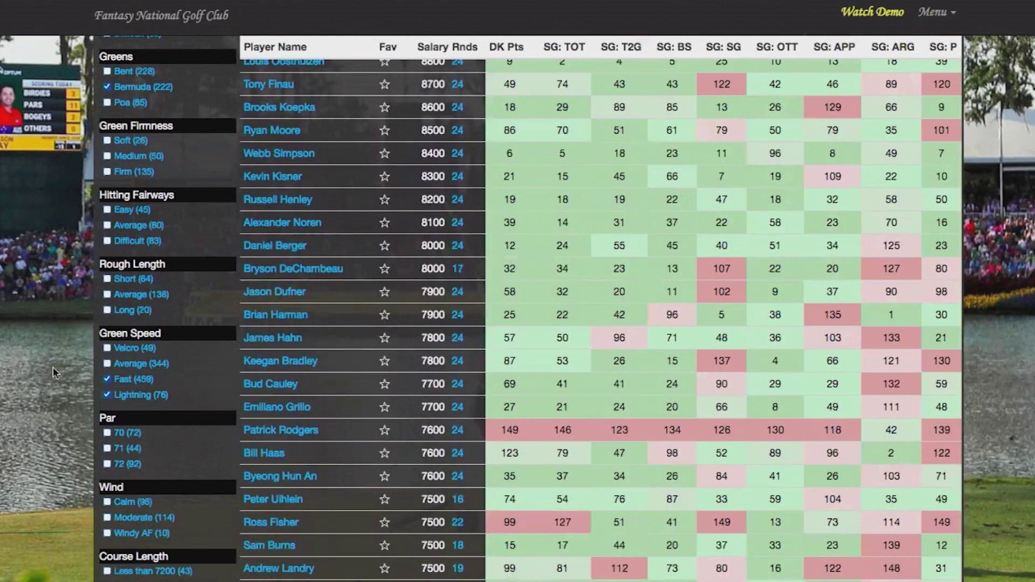
# Add the SG:P stat to the Mixed Condition Model with the description "Last 24 Bermuda fast and MORE!!!!"
pyautogui.scroll(8, 53, 367)
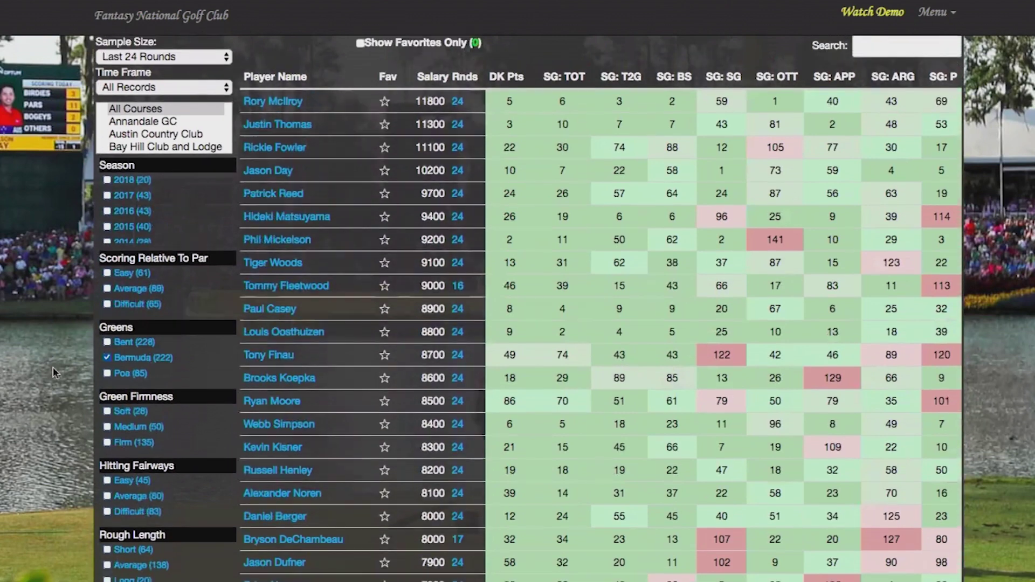
pyautogui.scroll(2, 53, 366)
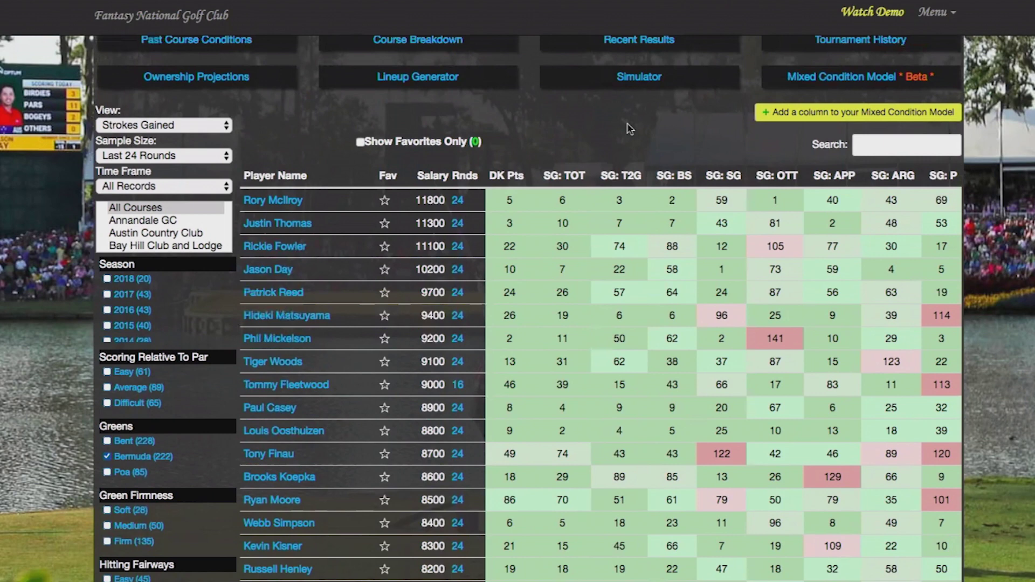
pyautogui.click(803, 111)
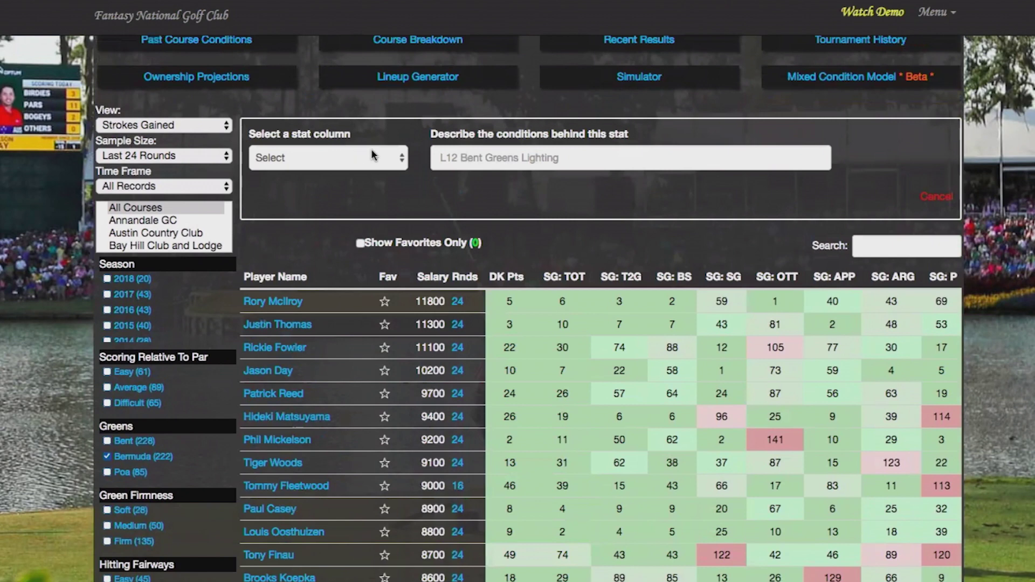
pyautogui.click(386, 160)
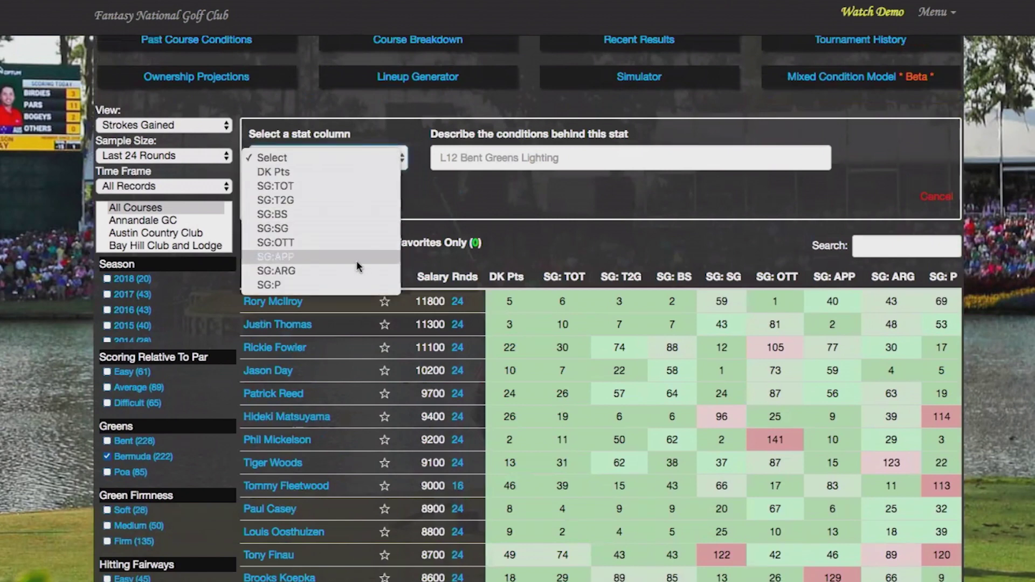
pyautogui.click(359, 291)
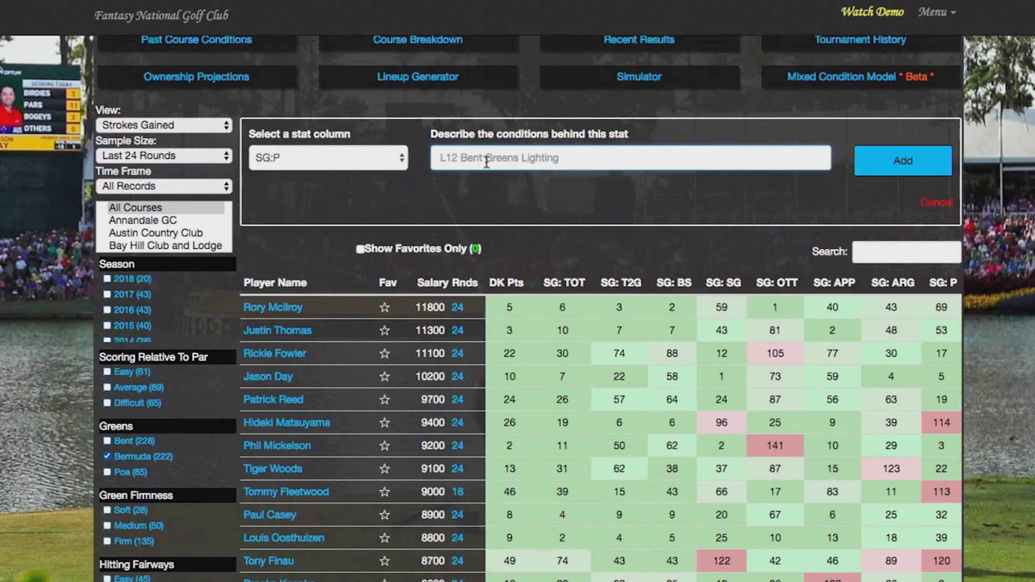
pyautogui.write('Last')
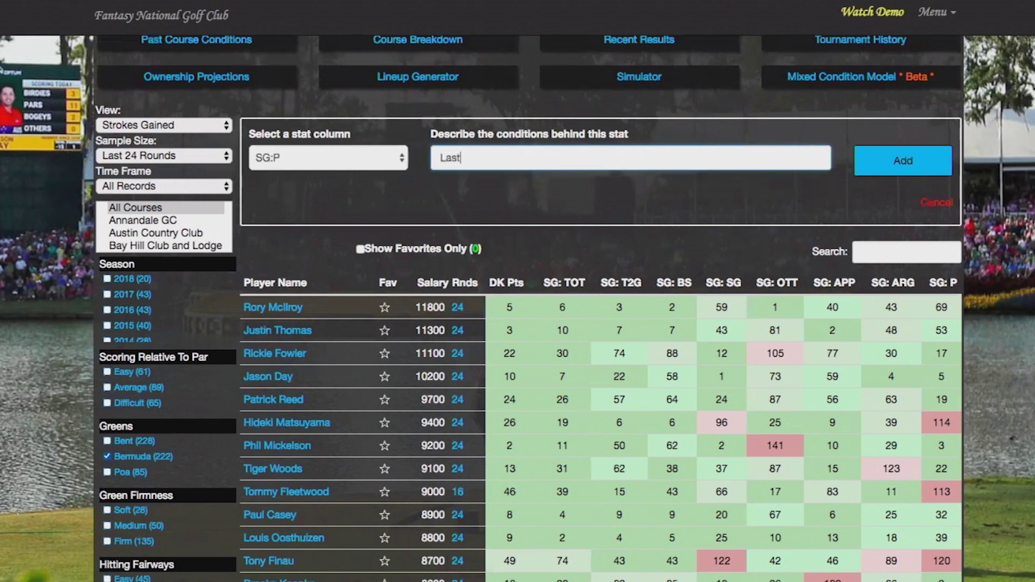
pyautogui.write(' 24 Bermuda fast and MORE')
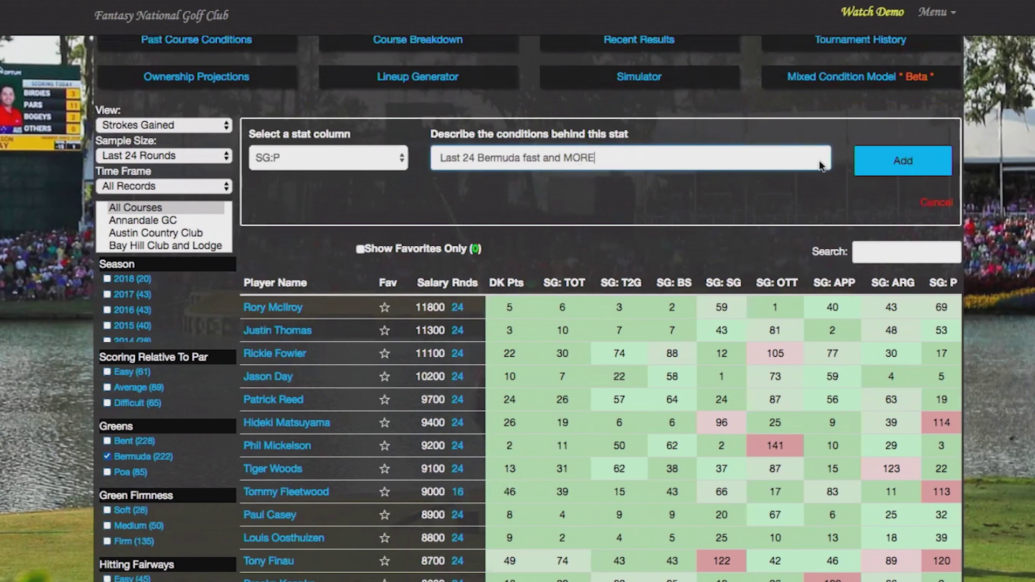
pyautogui.write('!!!!')
pyautogui.click(906, 165)
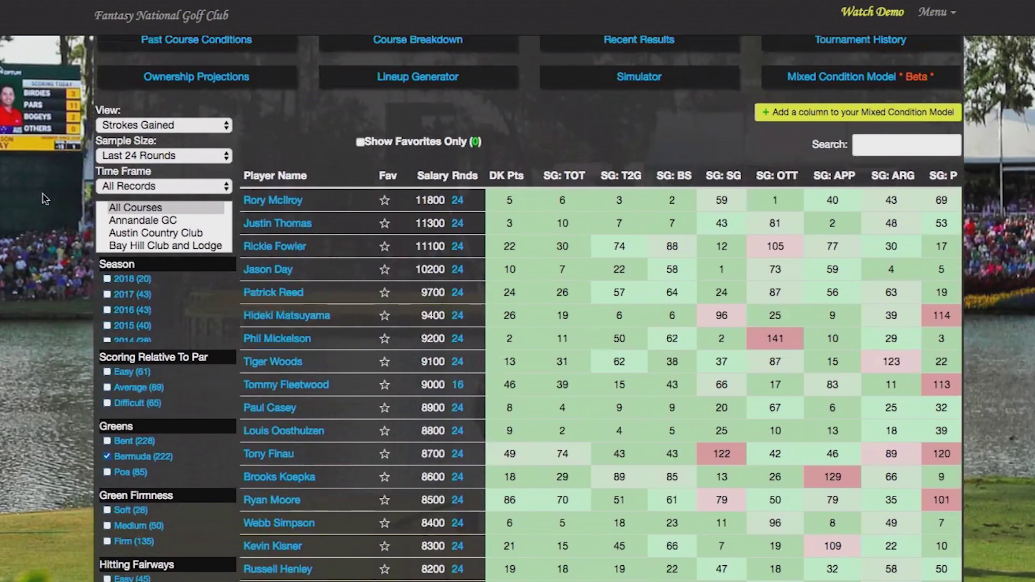
# Set the sample size to Last 50 Rounds and check the selected greens and green speed filters
pyautogui.click(174, 152)
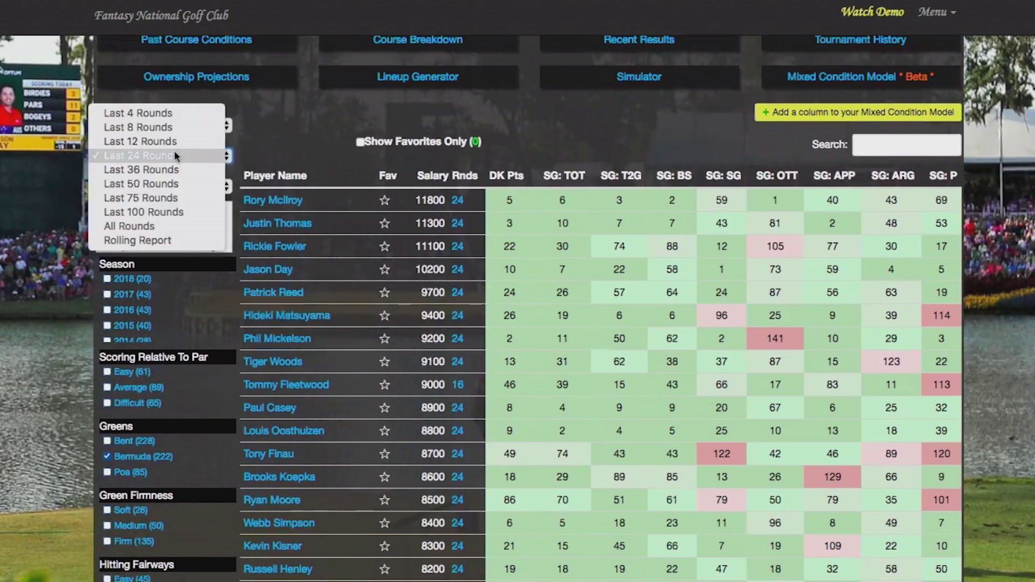
pyautogui.click(175, 183)
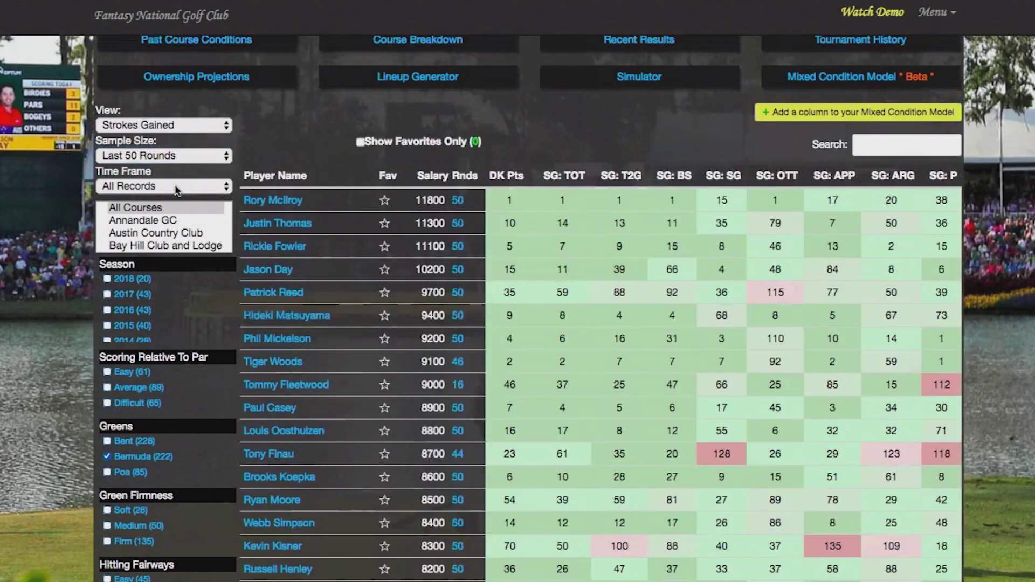
pyautogui.scroll(-1, 30, 277)
pyautogui.scroll(-2, 29, 277)
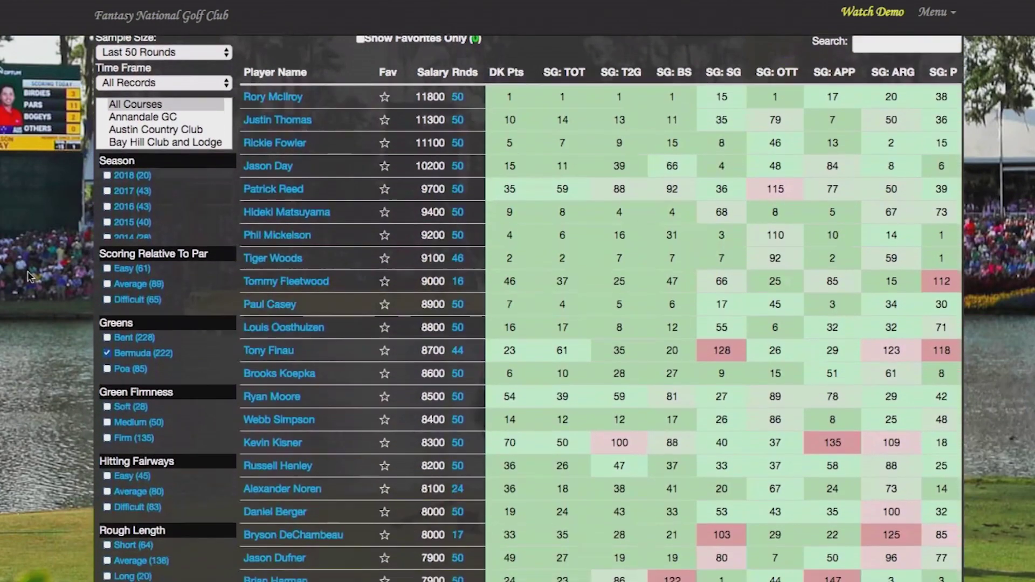
pyautogui.scroll(-3, 30, 276)
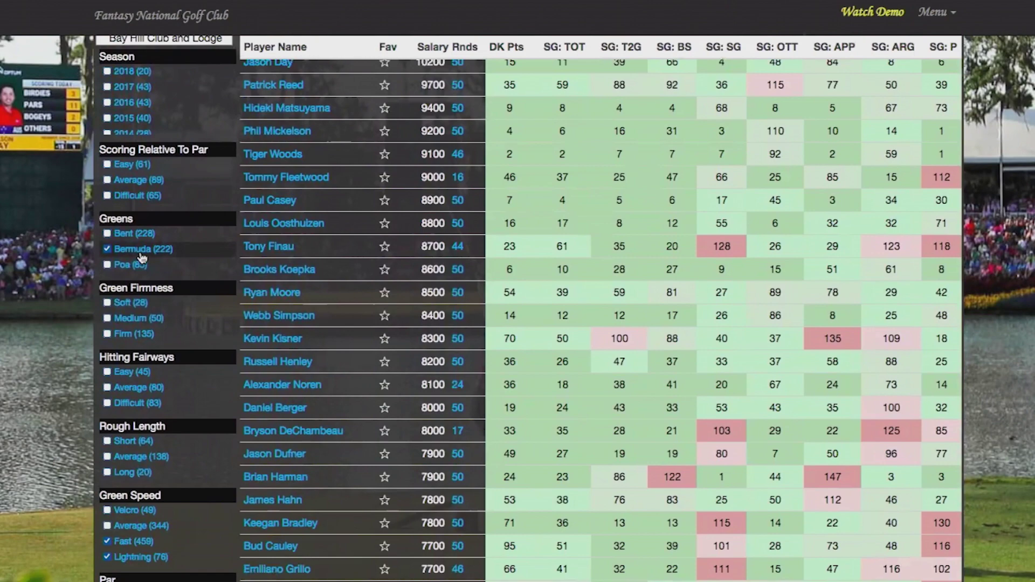
pyautogui.scroll(-3, 85, 345)
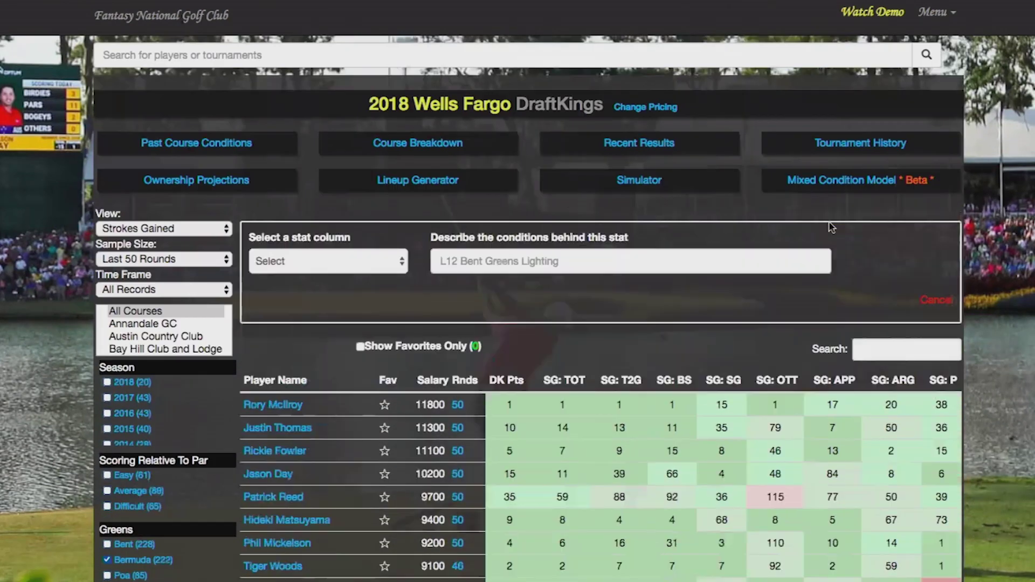
# Add SG:P as another Mixed Condition Model column, described as "Last 50 PUTTING!!!!! FAST!!!!! MORE!!!!!"
pyautogui.click(364, 262)
pyautogui.click(358, 384)
pyautogui.click(521, 259)
pyautogui.write('Last 50 PUTTING!!!!! FAST!!!!! MORE!!!!!')
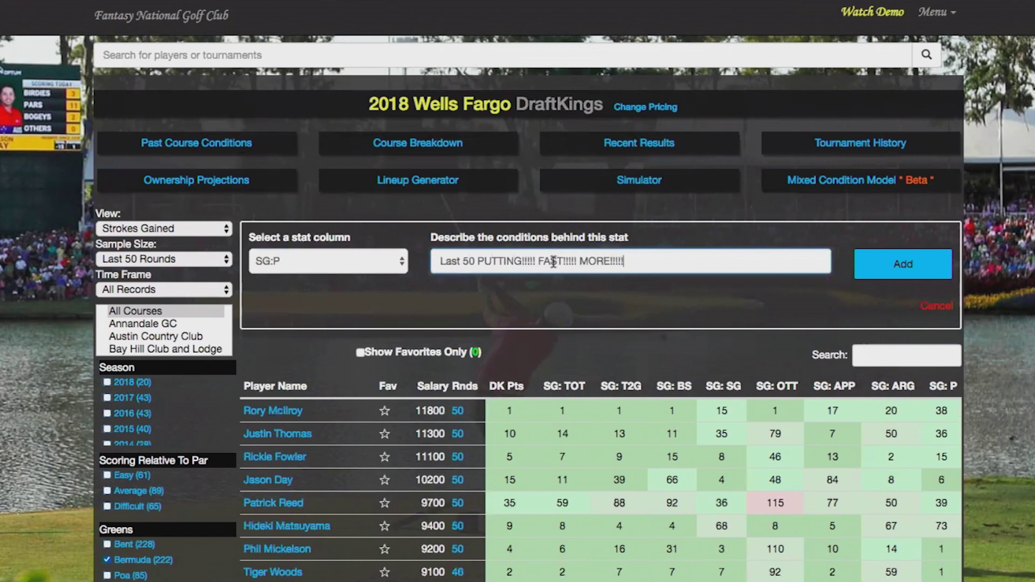
pyautogui.click(927, 263)
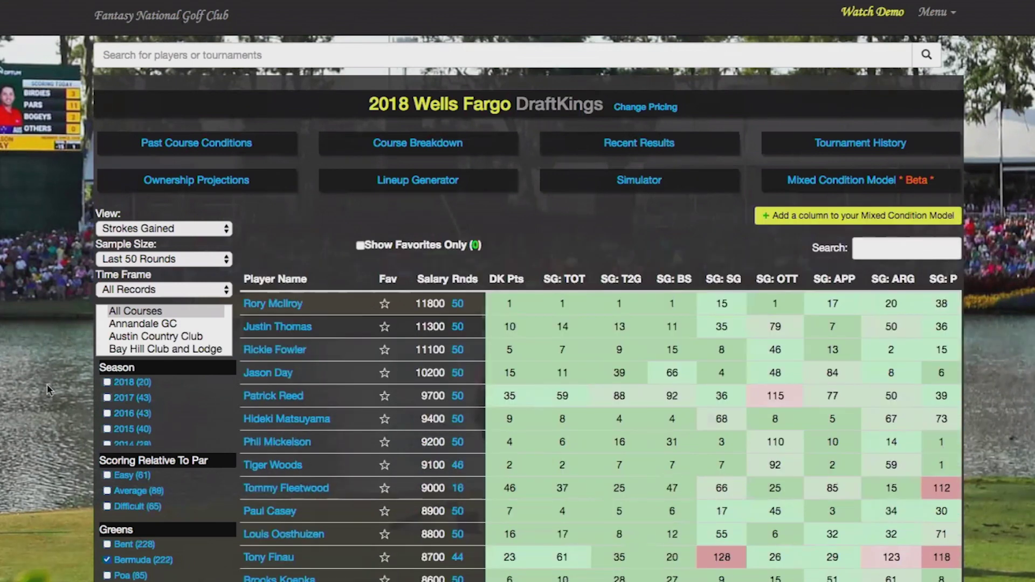
# Return to the site's home page to clear all the condition filters
pyautogui.scroll(-2, 47, 388)
pyautogui.scroll(-1, 49, 389)
pyautogui.scroll(3, 49, 390)
pyautogui.scroll(-1, 47, 384)
pyautogui.scroll(-1, 48, 390)
pyautogui.scroll(1, 47, 390)
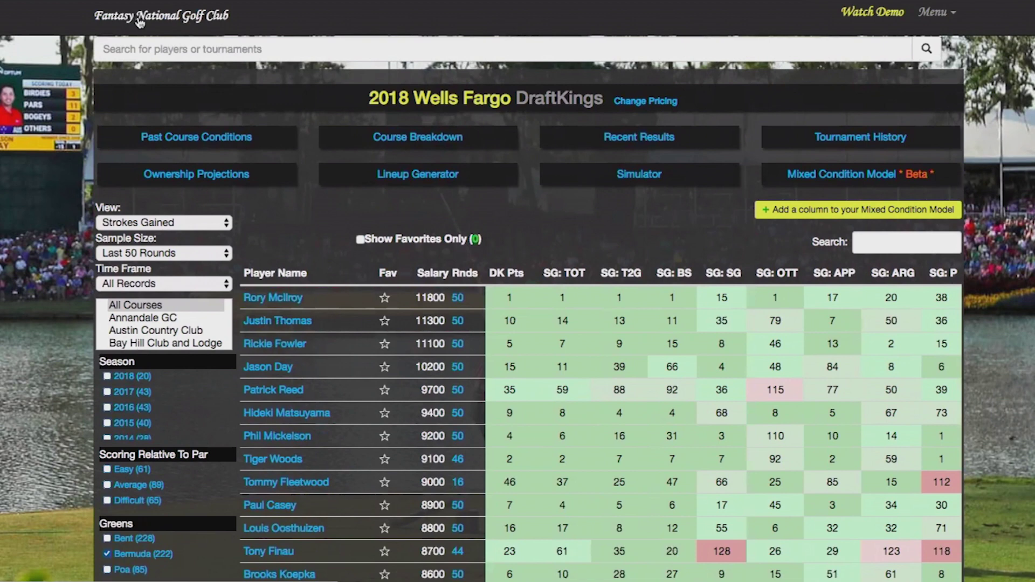
pyautogui.click(140, 22)
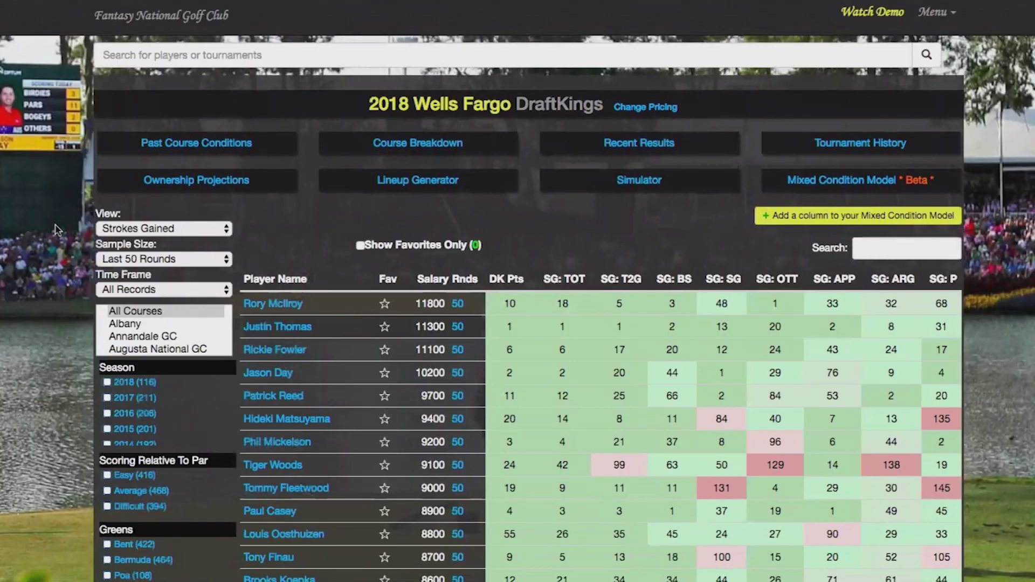
# Filter the player stats to a course length of Over 7400
pyautogui.scroll(-5, 56, 225)
pyautogui.scroll(-10, 56, 226)
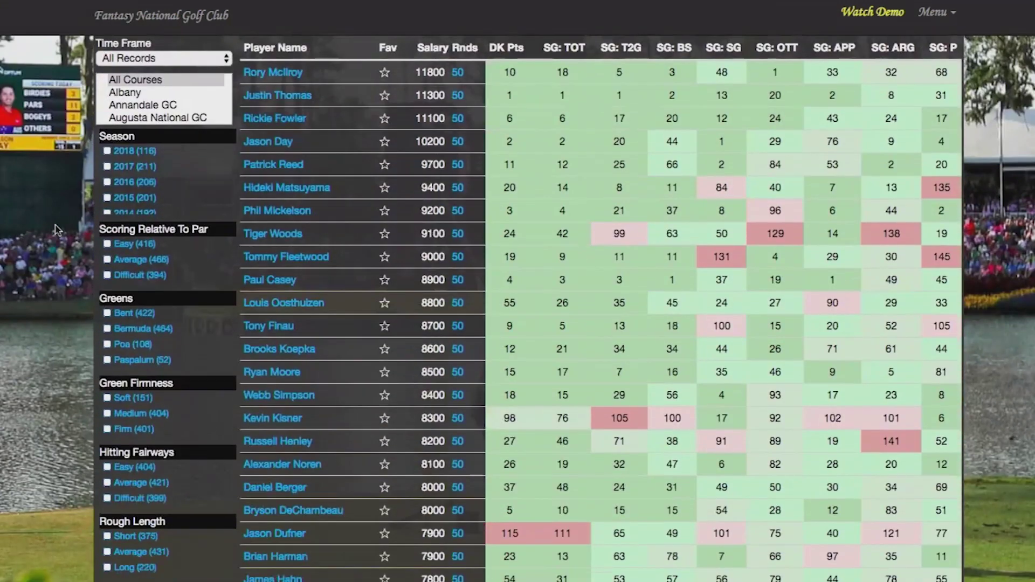
pyautogui.scroll(-4, 56, 225)
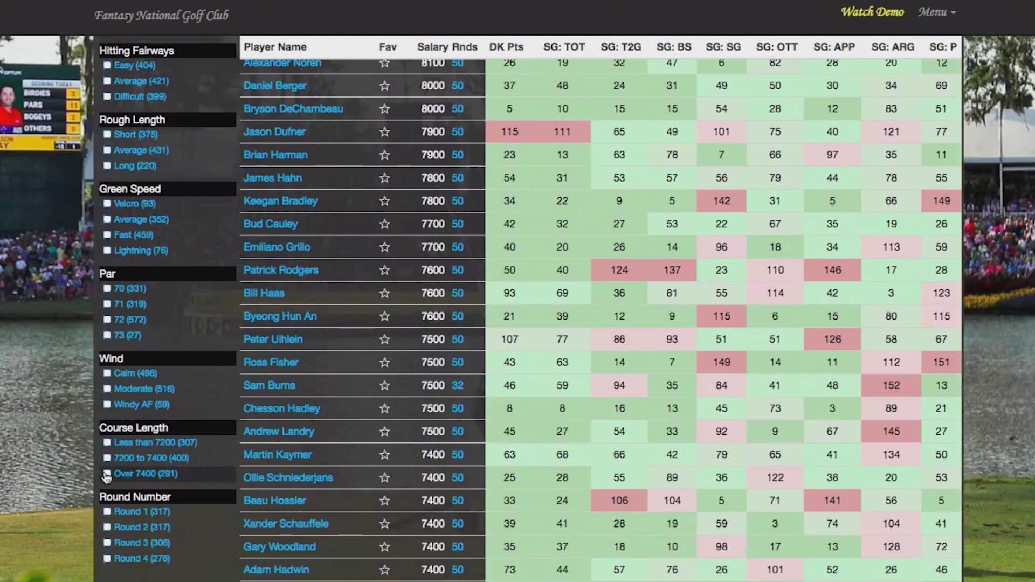
pyautogui.click(106, 475)
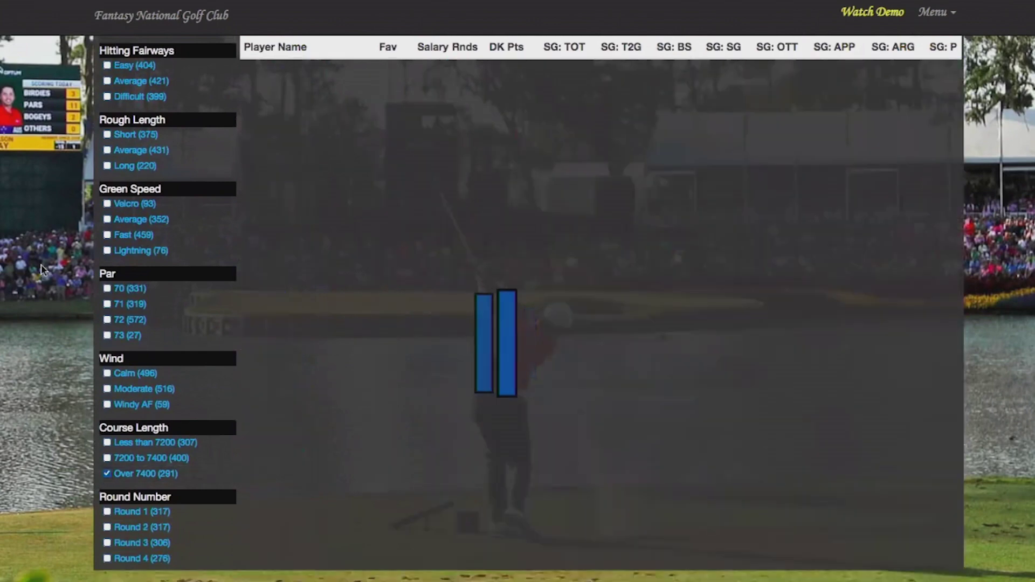
# Add the SG:OTT stat to the Mixed Condition Model with the description "Last 50 Off the Tee over 7400"
pyautogui.scroll(10, 681, 272)
pyautogui.scroll(-1, 681, 271)
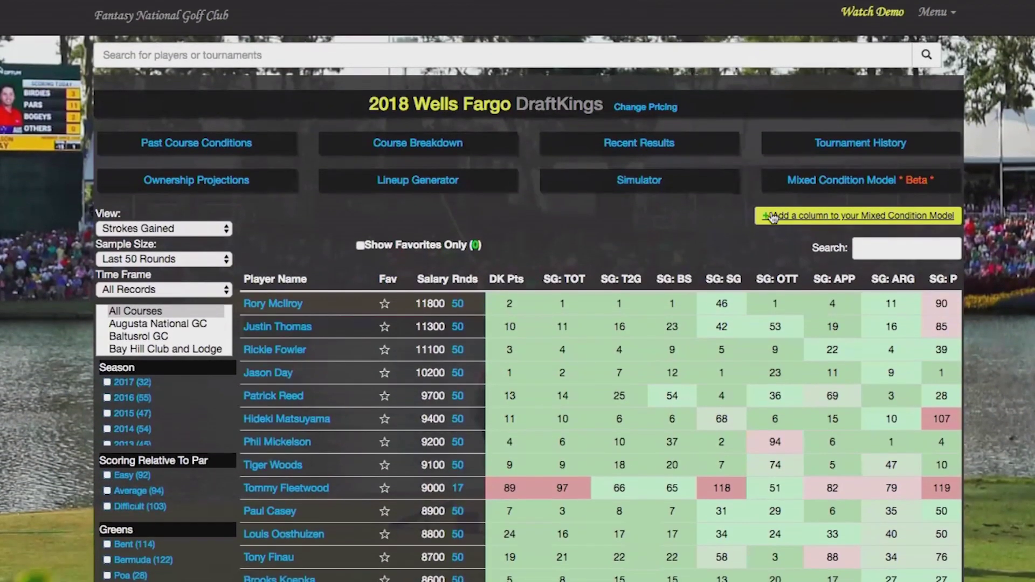
pyautogui.click(775, 226)
pyautogui.click(347, 258)
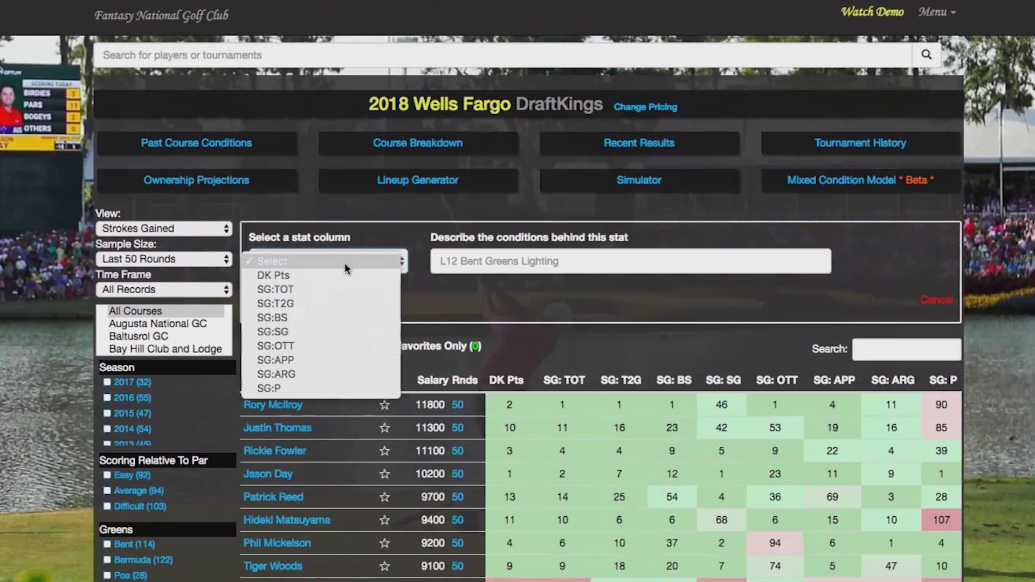
pyautogui.click(360, 347)
pyautogui.click(488, 254)
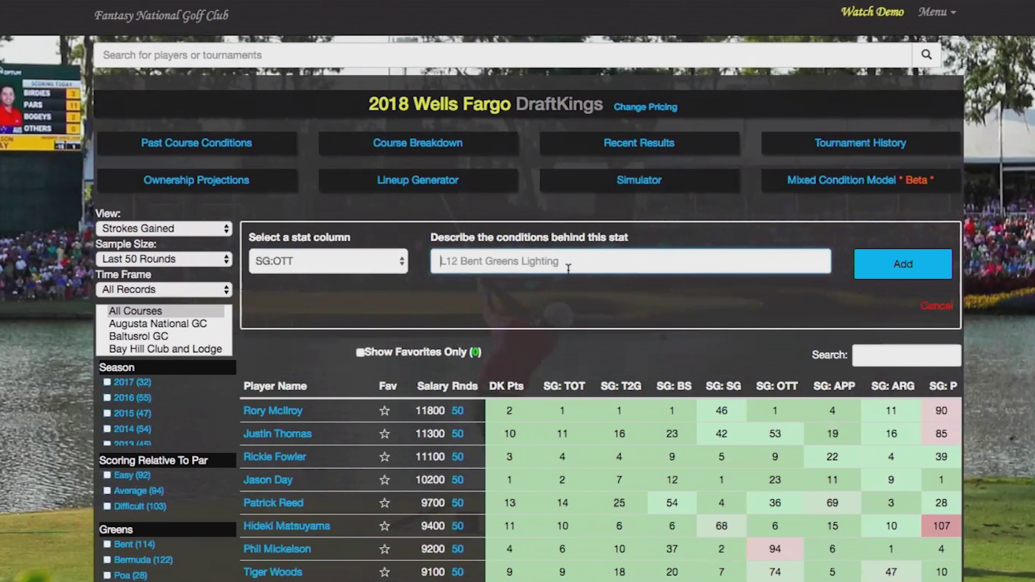
pyautogui.write('Last 50 Off teh')
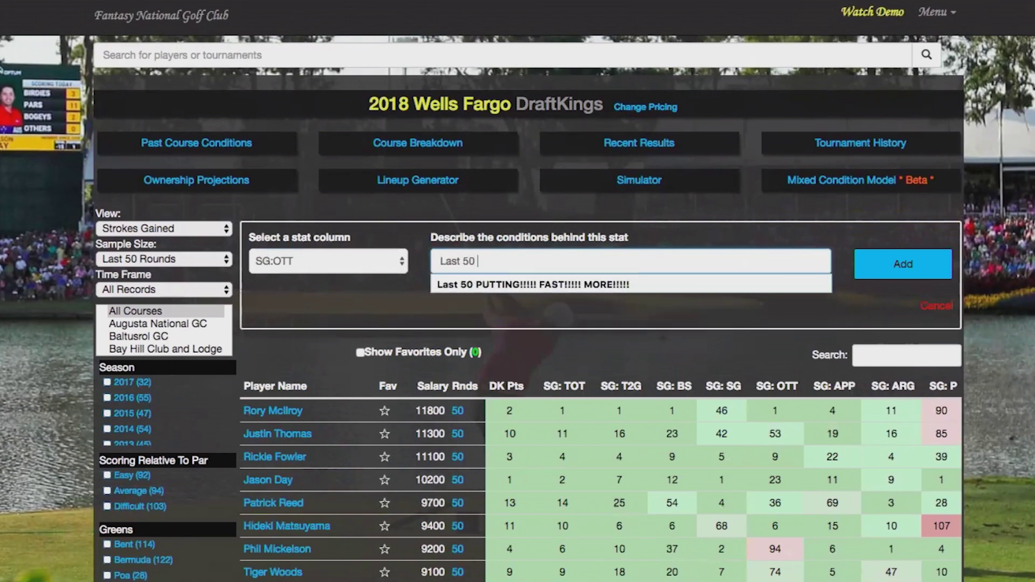
pyautogui.press('BackSpace')
pyautogui.press('BackSpace')
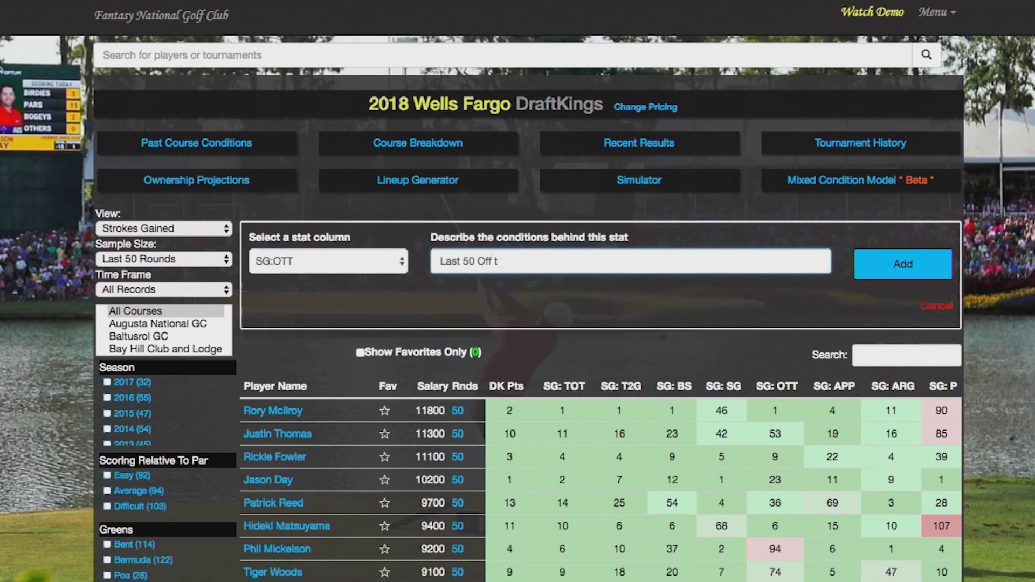
pyautogui.write('he Tee over 7400')
pyautogui.click(893, 270)
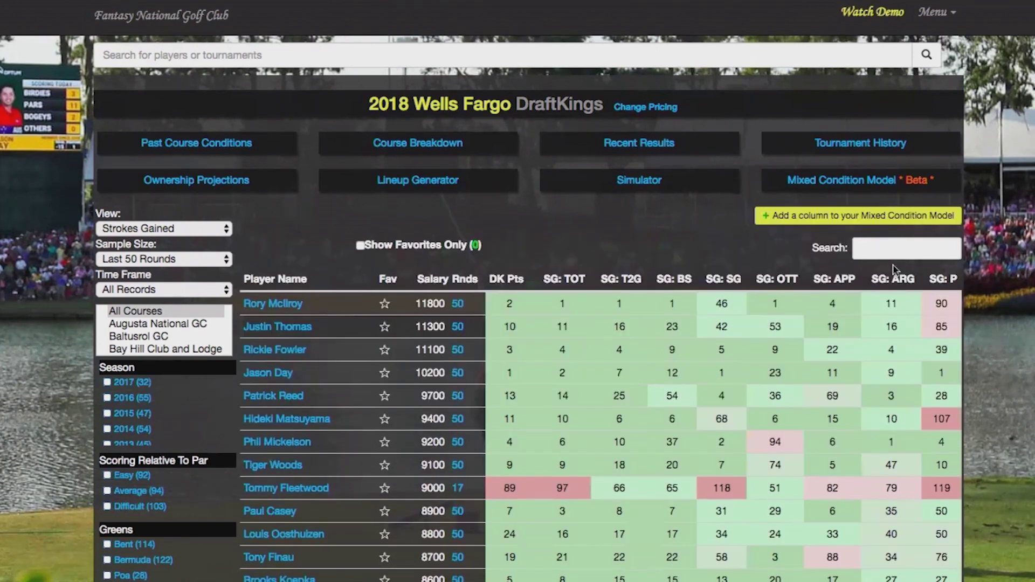
# Filter the player stats further to Firm under Green Firmness
pyautogui.scroll(-3, 11, 283)
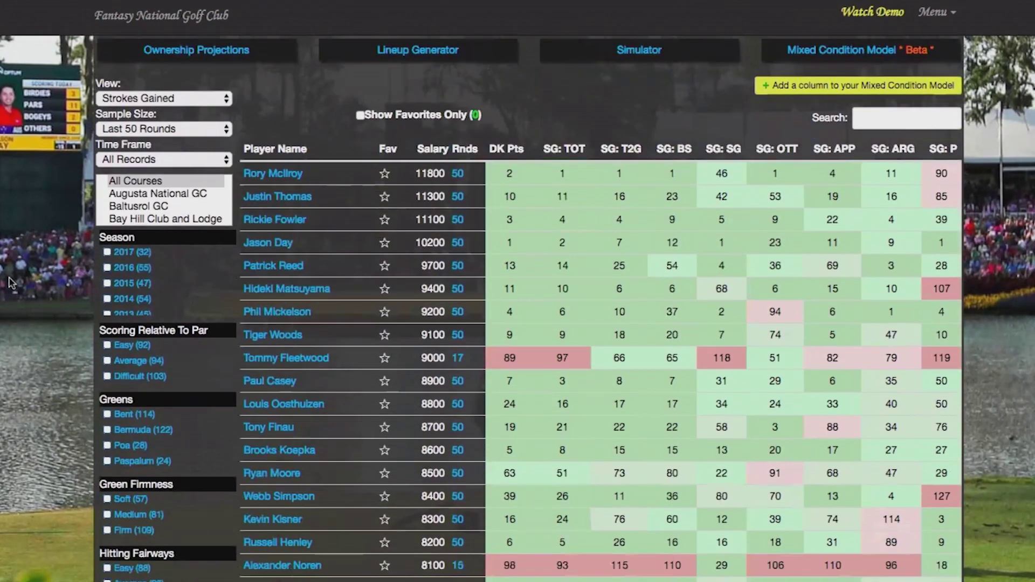
pyautogui.scroll(-2, 11, 283)
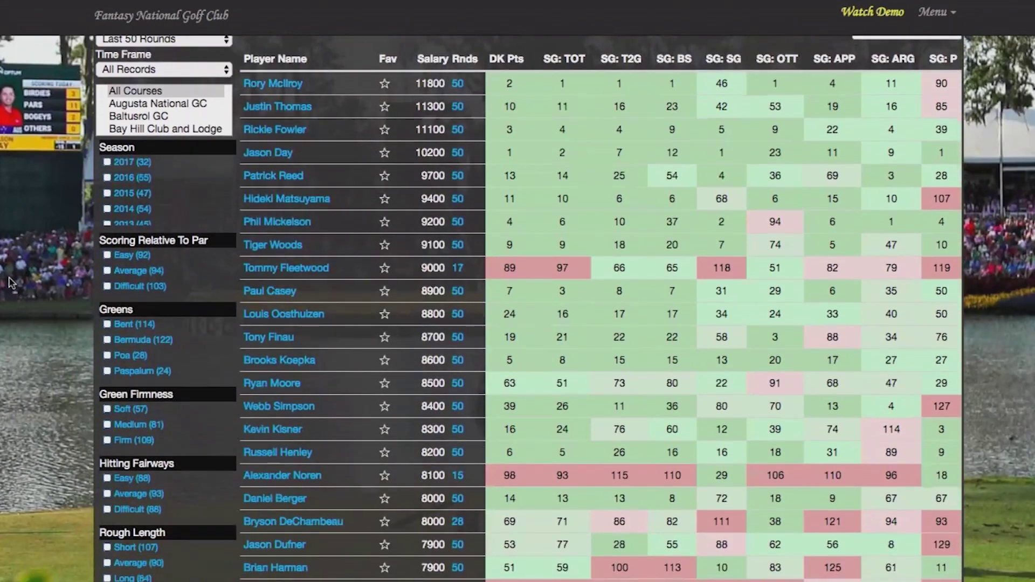
pyautogui.scroll(-1, 11, 283)
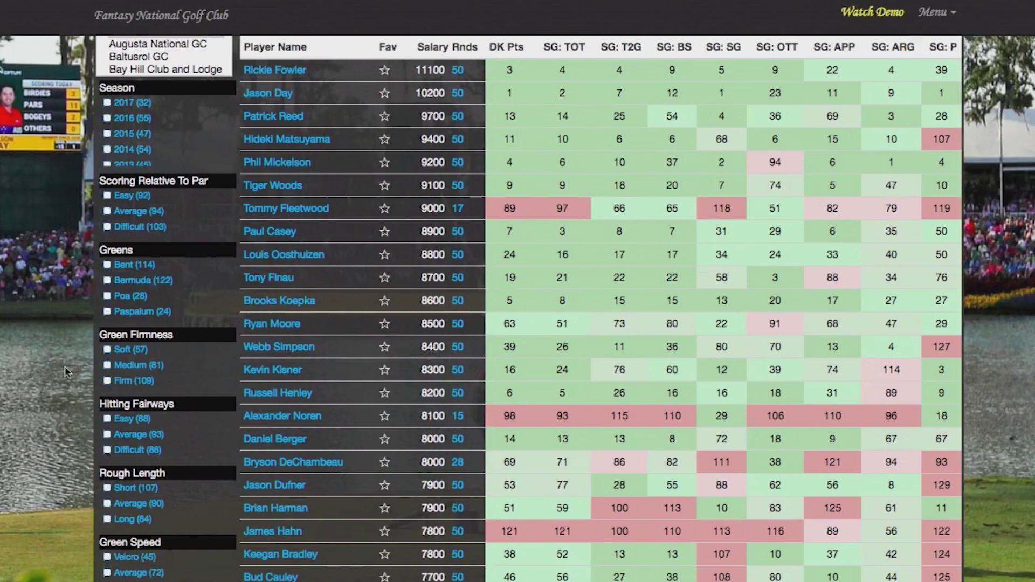
pyautogui.scroll(-1, 102, 316)
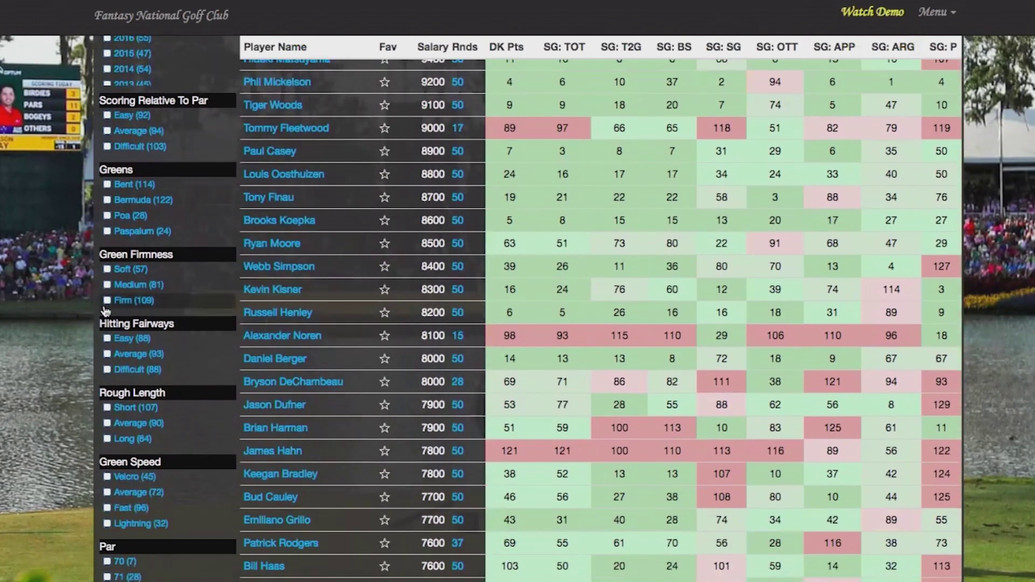
pyautogui.scroll(1, 105, 311)
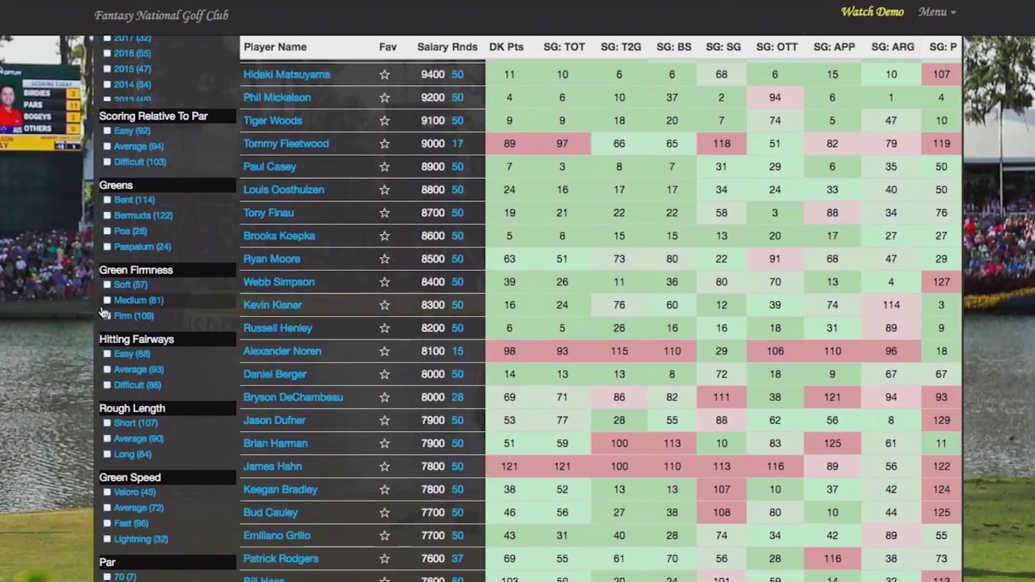
pyautogui.click(107, 322)
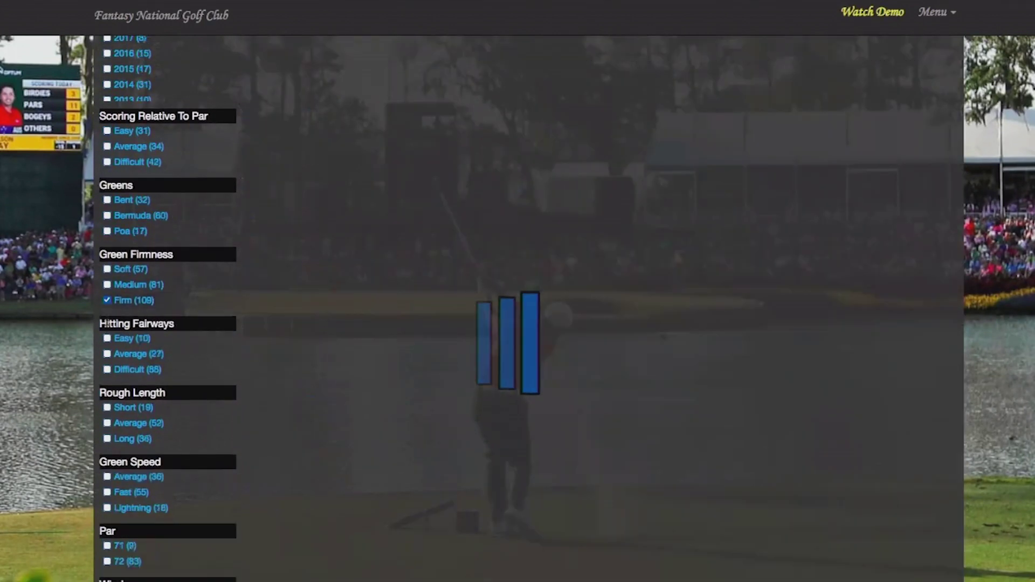
# Add the SG:APP stat to the Mixed Condition Model with the description "Last 50 Approach Firm over 7400"
pyautogui.scroll(8, 761, 135)
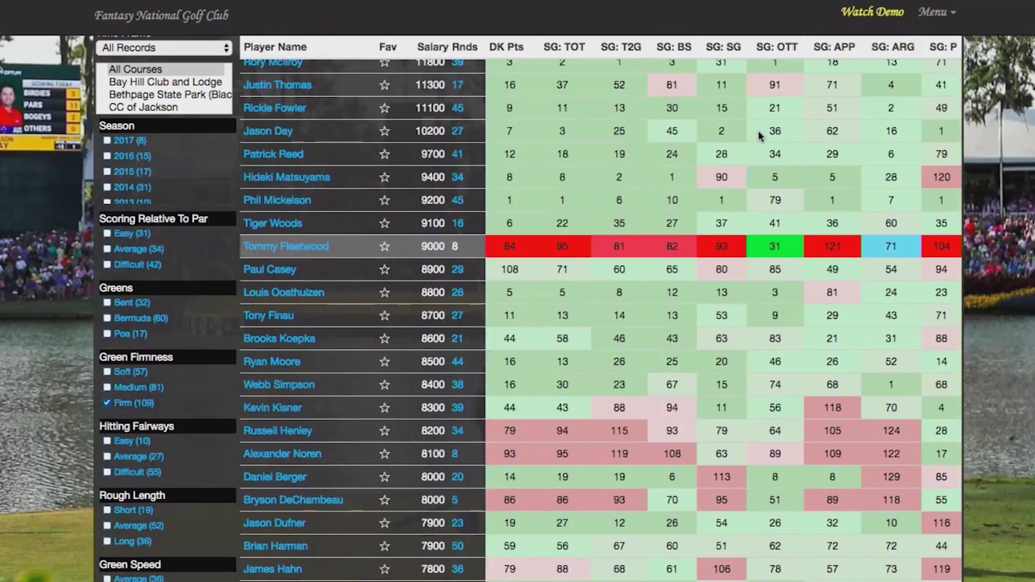
pyautogui.click(874, 216)
pyautogui.click(365, 257)
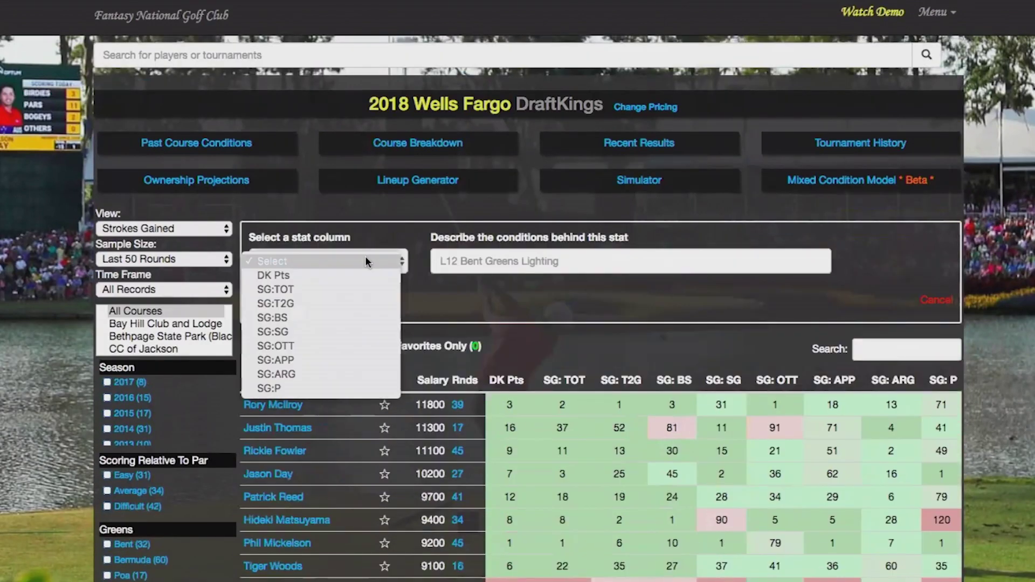
pyautogui.click(378, 363)
pyautogui.click(515, 259)
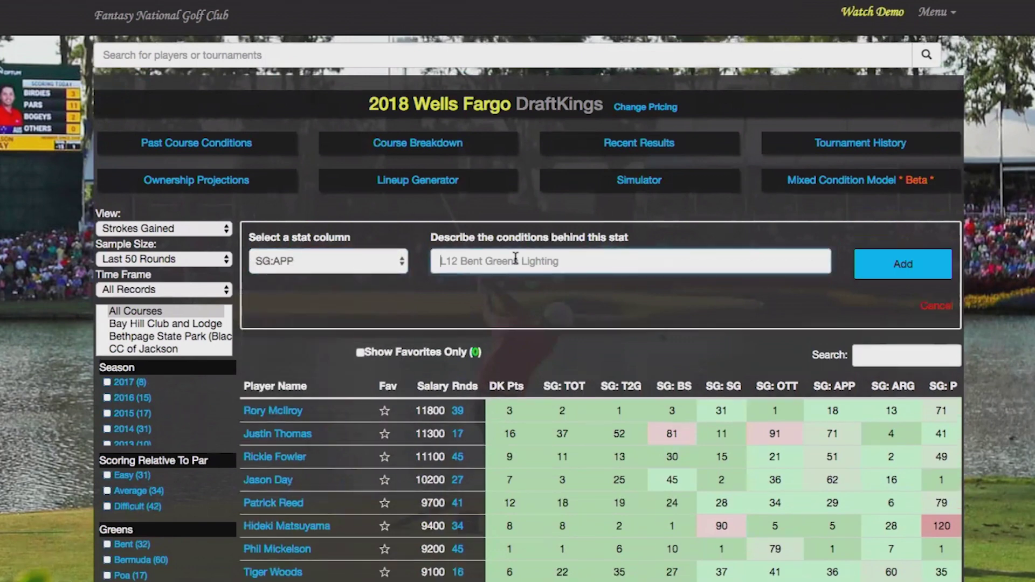
pyautogui.write('Last 50')
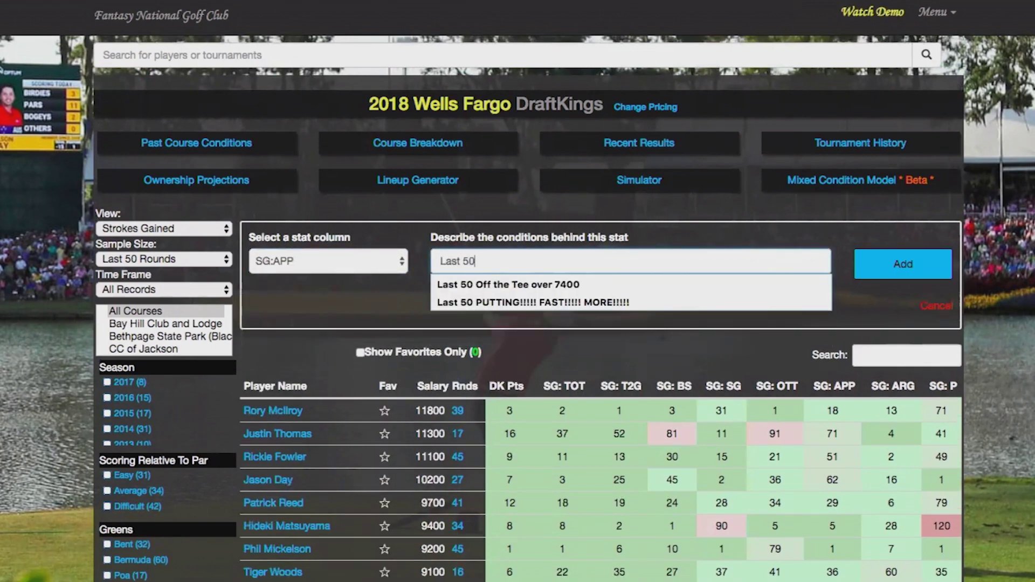
pyautogui.write(' Approach Form')
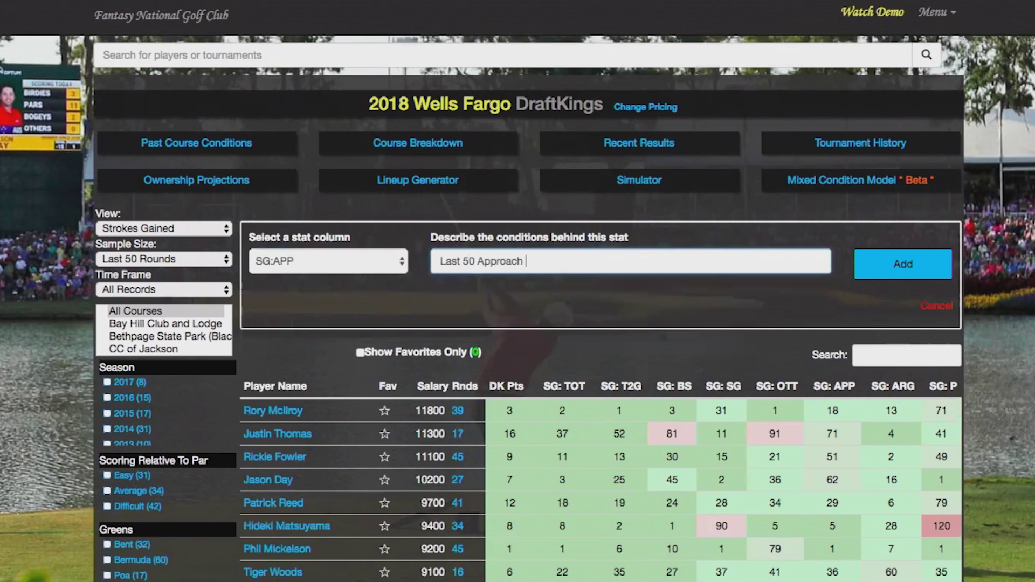
pyautogui.press('BackSpace')
pyautogui.press('BackSpace')
pyautogui.write('i')
pyautogui.press('BackSpace')
pyautogui.press('BackSpace')
pyautogui.write('irm ober 7400')
pyautogui.click(571, 262)
pyautogui.press('BackSpace')
pyautogui.press('BackSpace')
pyautogui.write('ve')
pyautogui.click(929, 268)
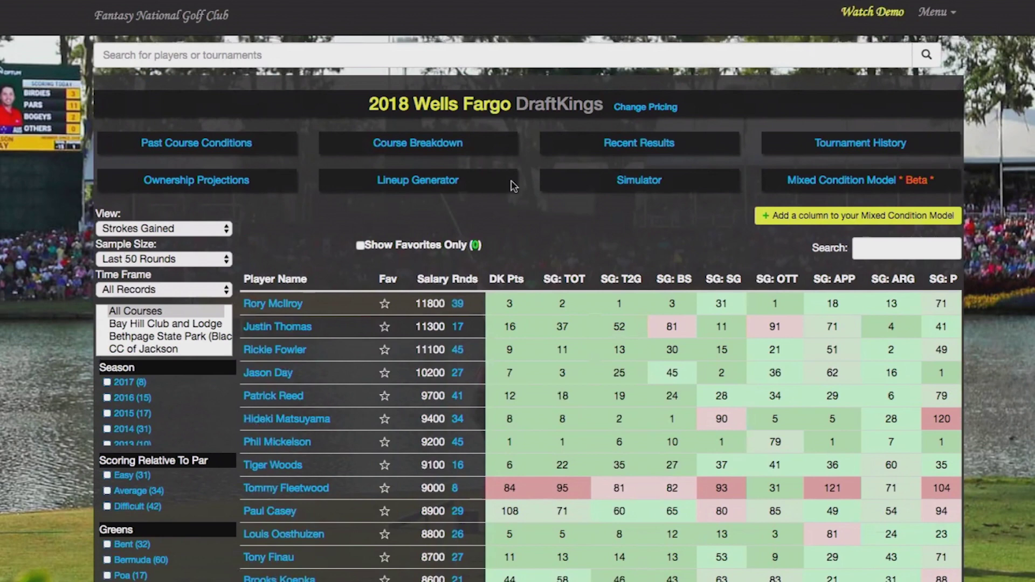
# Add the SG:BS stat to the Mixed Condition Model with the description "Last 50 Ball striking"
pyautogui.click(806, 221)
pyautogui.click(345, 261)
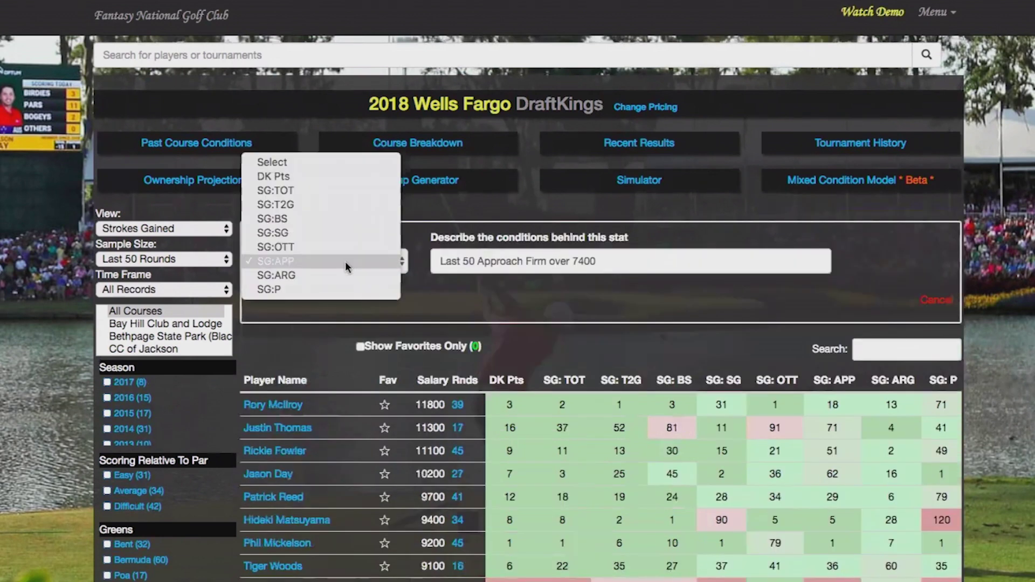
pyautogui.click(345, 221)
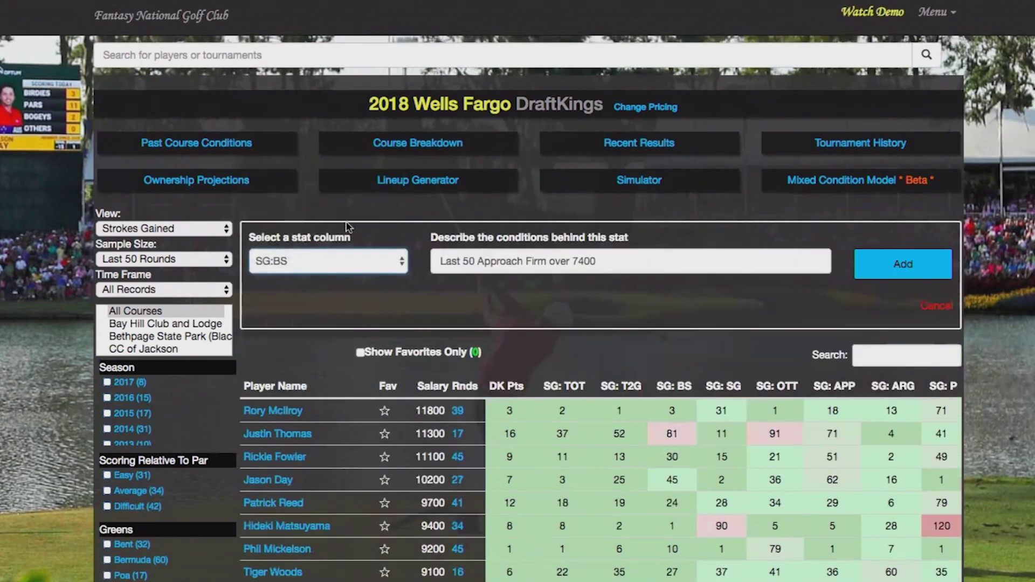
pyautogui.doubleClick(502, 261)
pyautogui.moveTo(502, 261); pyautogui.dragTo(586, 261)
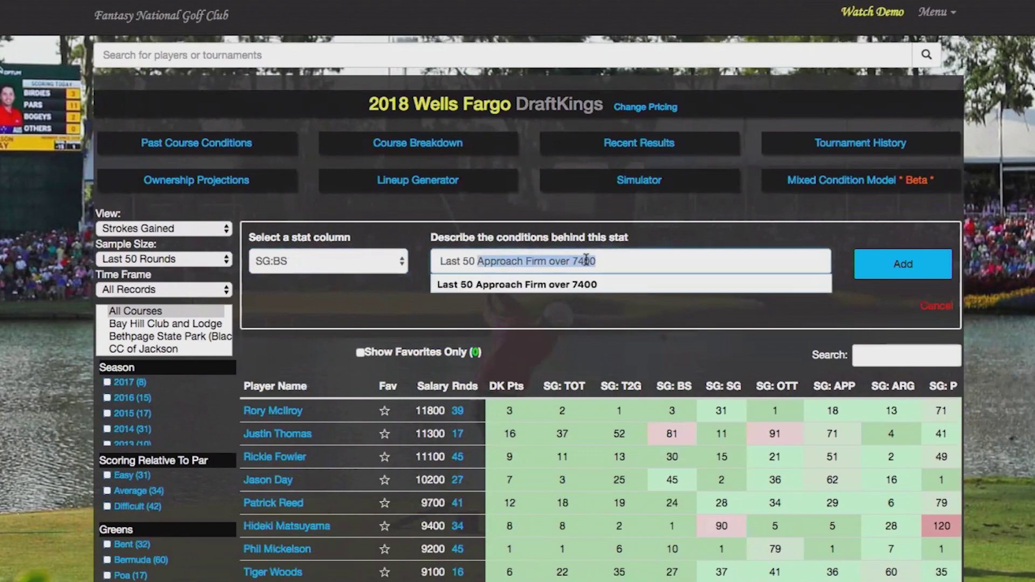
pyautogui.write('Ball striking')
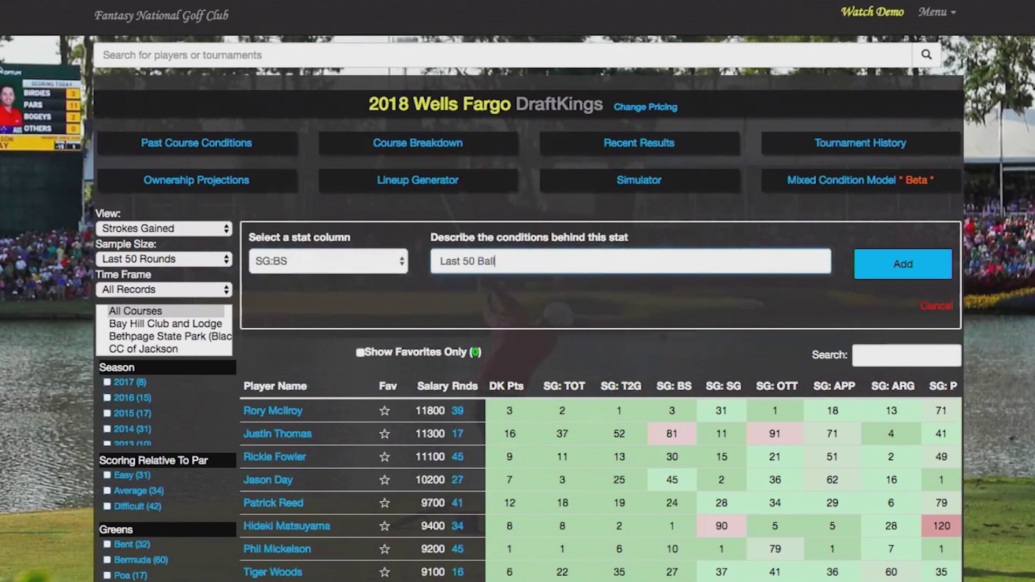
pyautogui.click(931, 270)
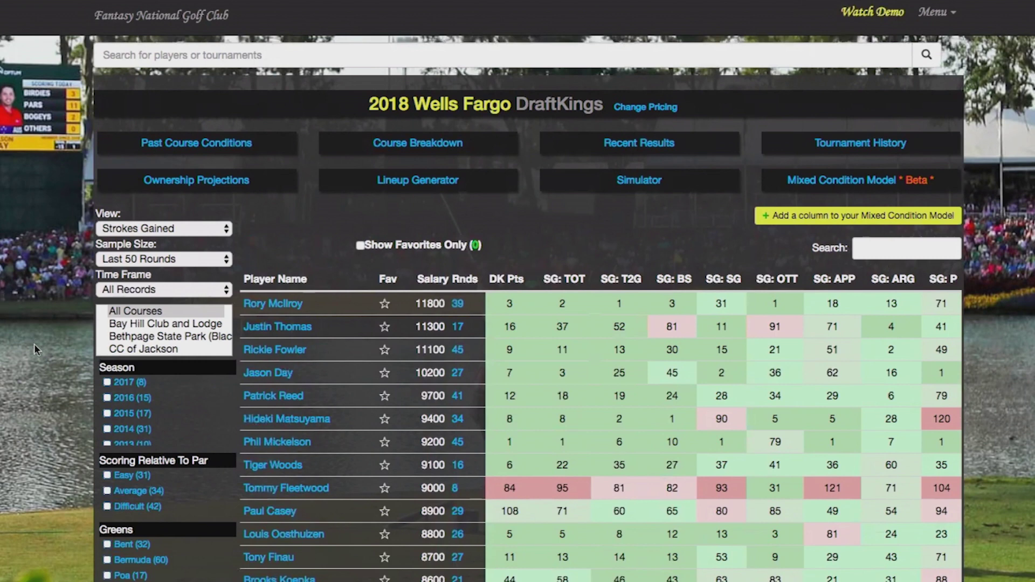
# Return to the site's home page to clear the course length and green firmness filters
pyautogui.scroll(-2, 34, 347)
pyautogui.scroll(2, 34, 344)
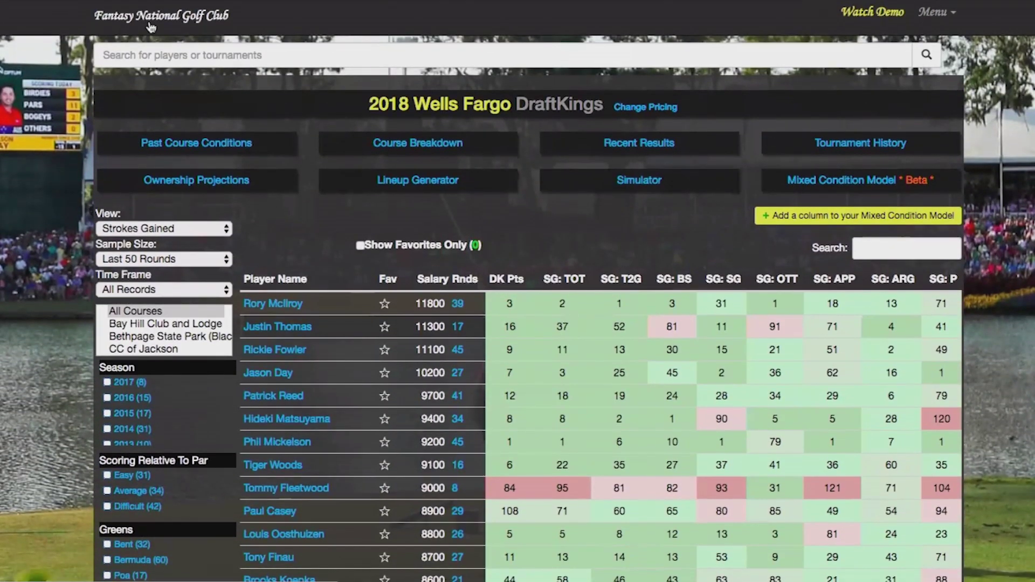
pyautogui.click(151, 27)
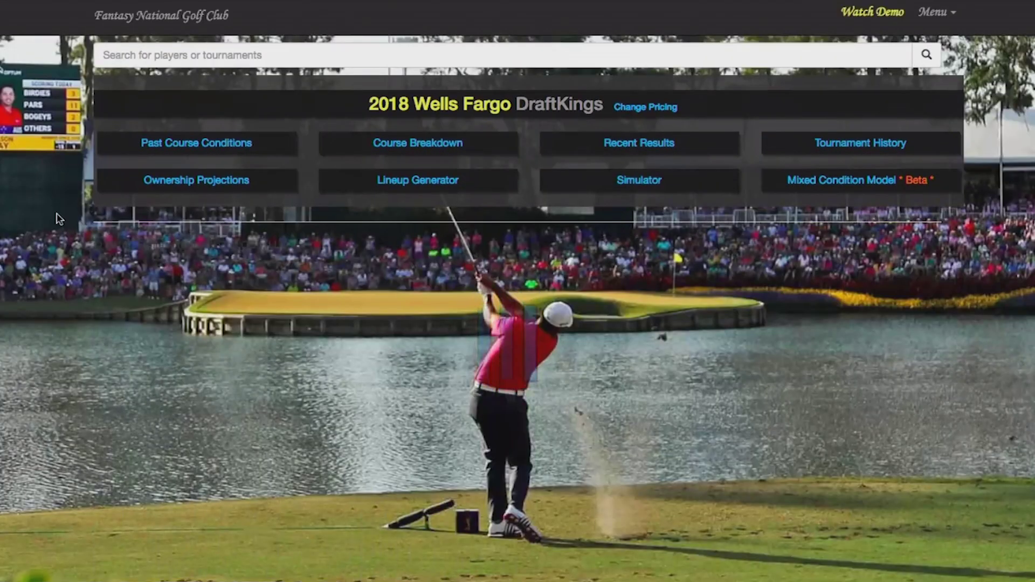
# Restrict the player stats to both Quail Hollow courses, Quail Hollow Club and the PGA Championship version
pyautogui.scroll(-1, 59, 218)
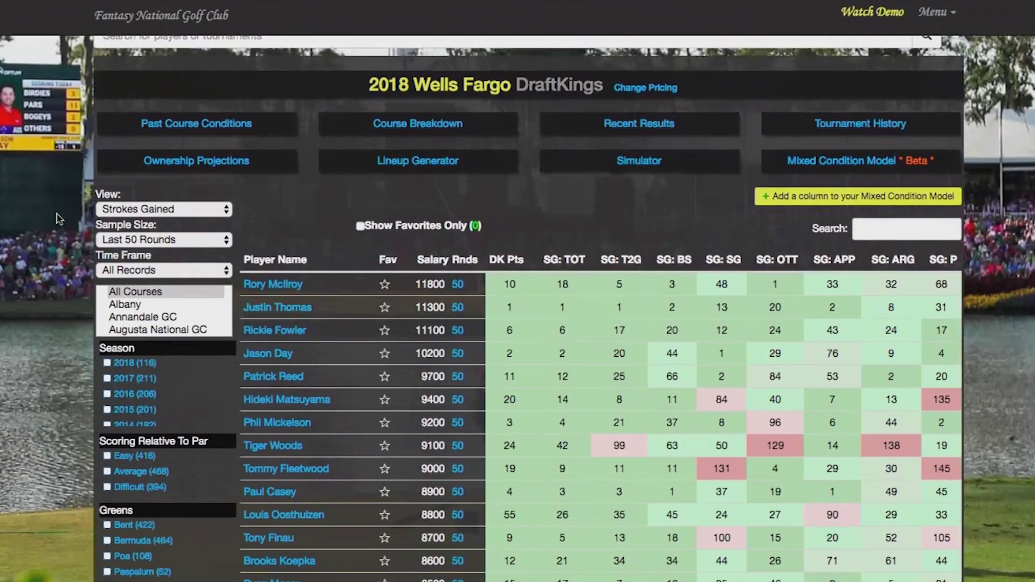
pyautogui.scroll(-1, 44, 230)
pyautogui.scroll(-5, 188, 293)
pyautogui.scroll(5, 189, 298)
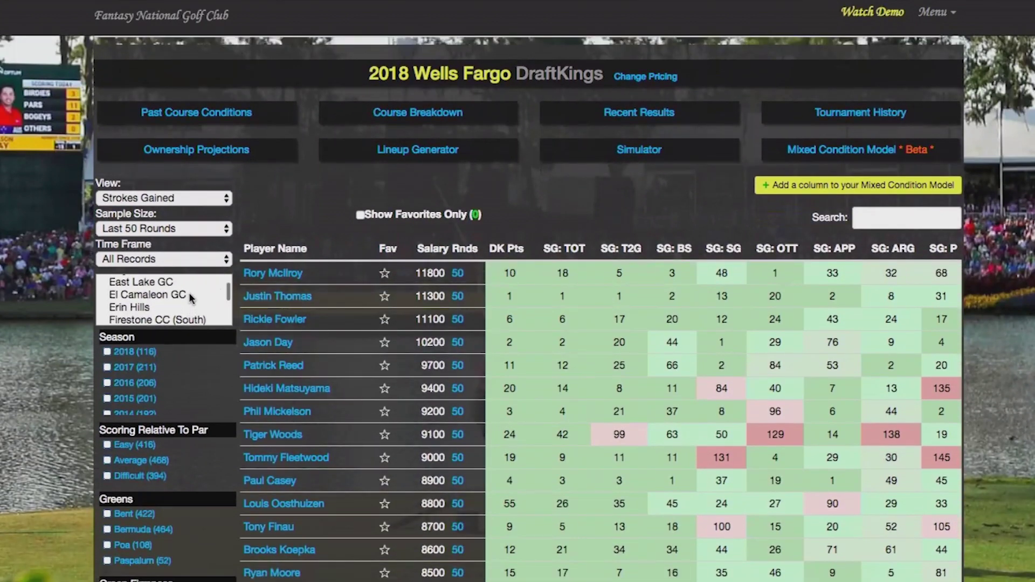
pyautogui.scroll(-10, 190, 298)
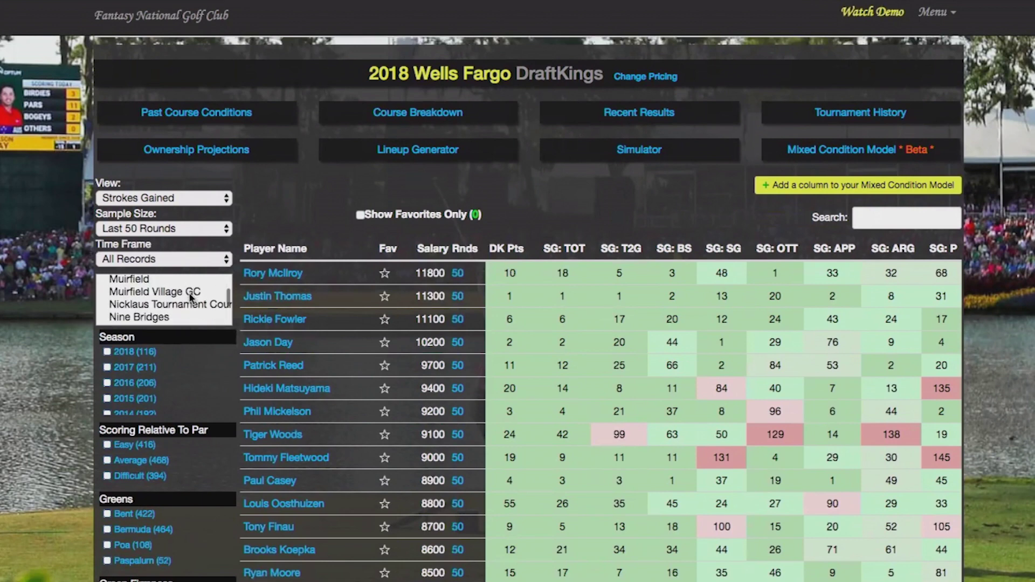
pyautogui.scroll(-3, 190, 298)
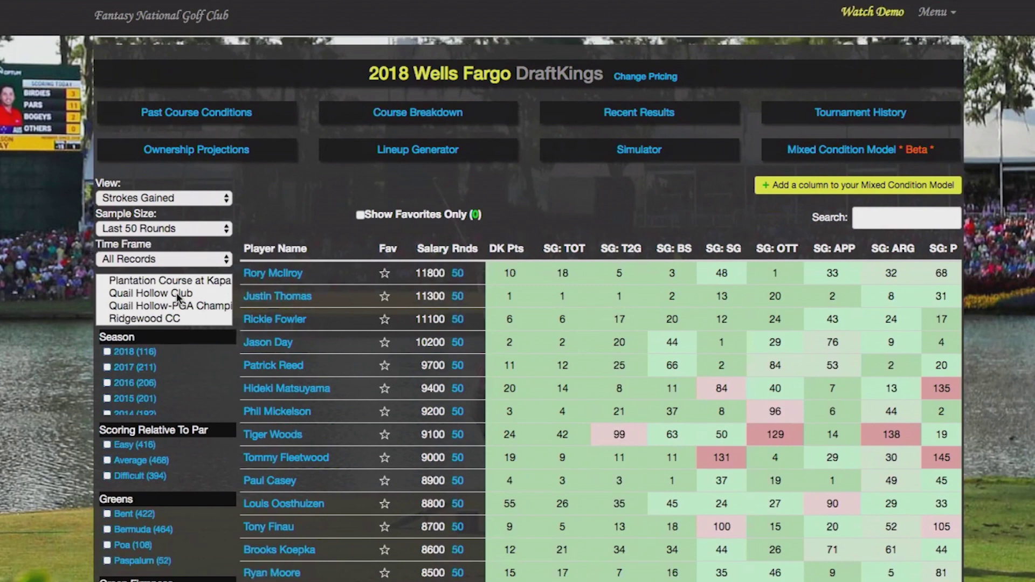
pyautogui.click(177, 296)
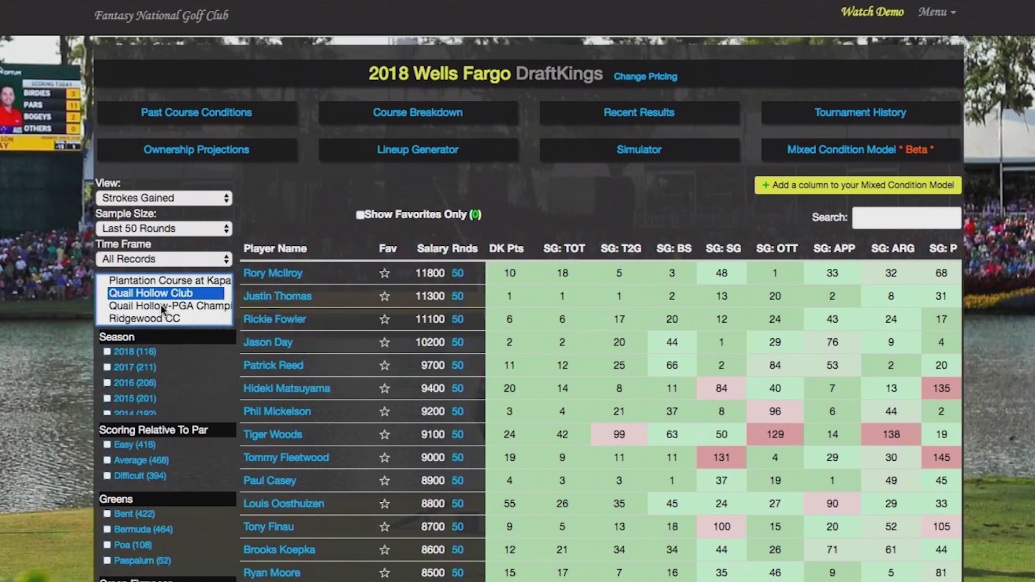
pyautogui.keyDown('shift'); pyautogui.click(160, 306); pyautogui.keyUp('shift')
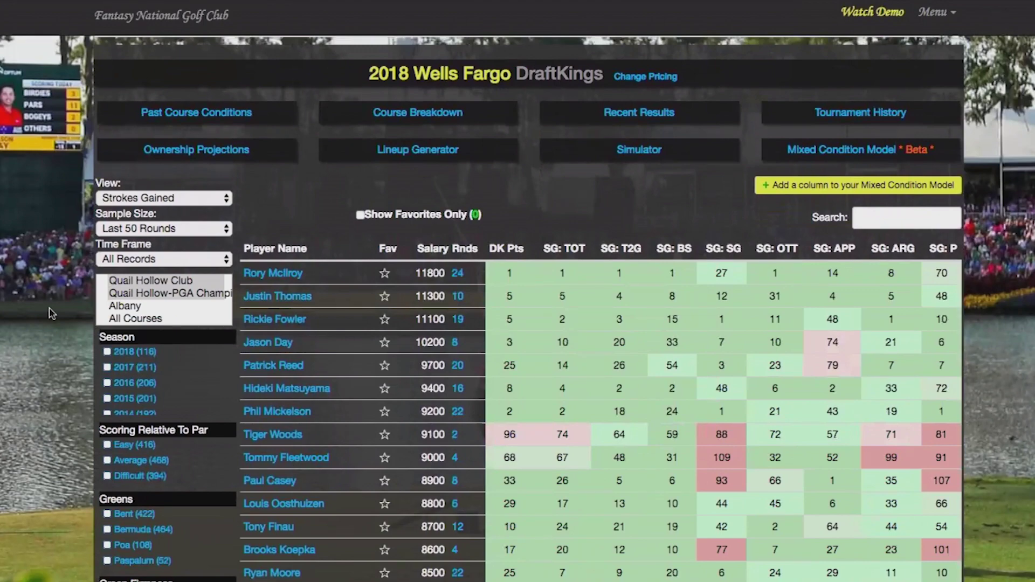
# Add the SG:TOT stat to the Mixed Condition Model with the description "Course History"
pyautogui.scroll(-7, 51, 313)
pyautogui.scroll(10, 887, 169)
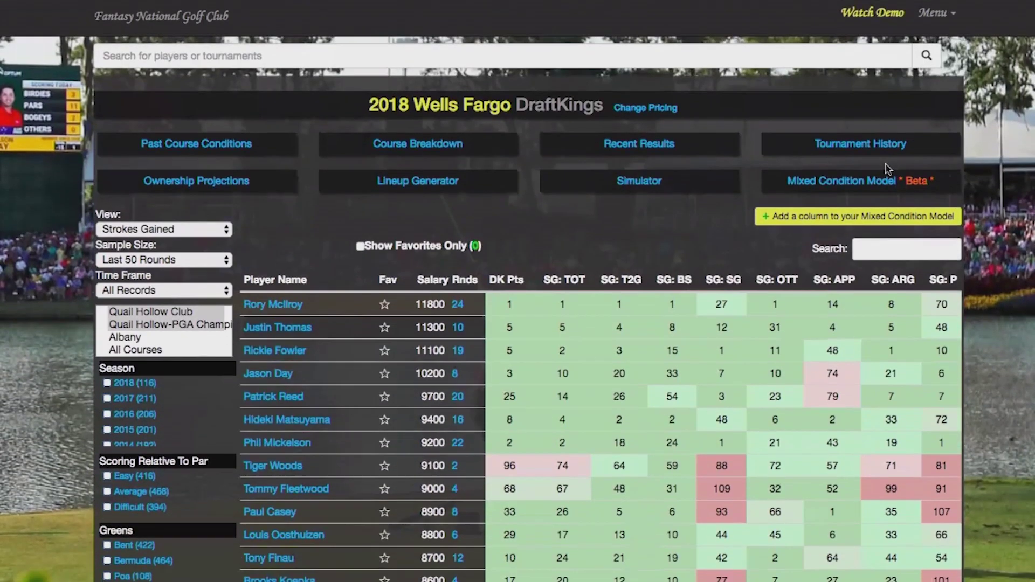
pyautogui.click(846, 217)
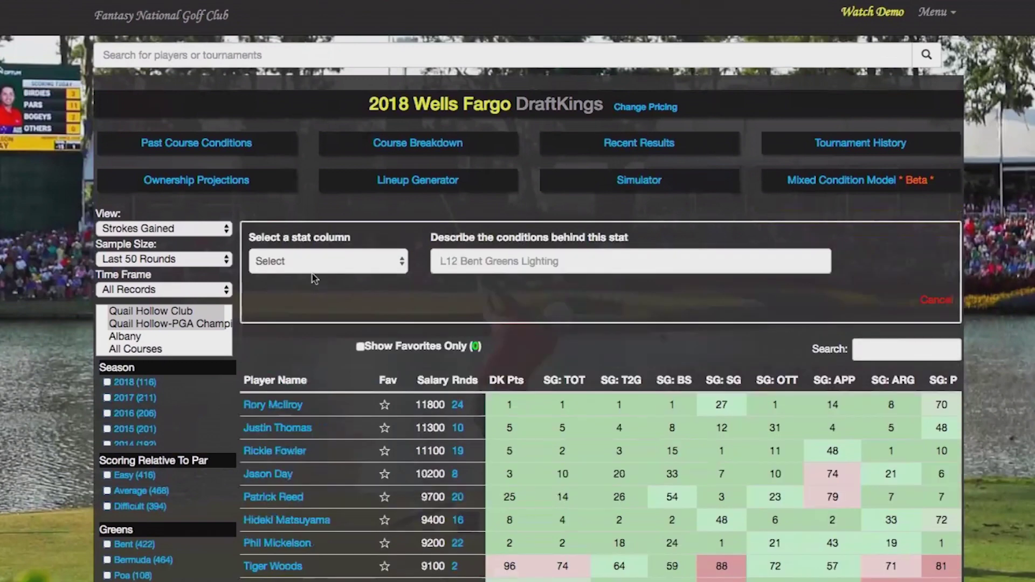
pyautogui.click(312, 259)
pyautogui.click(316, 290)
pyautogui.click(533, 262)
pyautogui.write('Course ')
pyautogui.write('Hisotry')
pyautogui.press('BackSpace')
pyautogui.press('BackSpace')
pyautogui.press('BackSpace')
pyautogui.press('BackSpace')
pyautogui.write('tory')
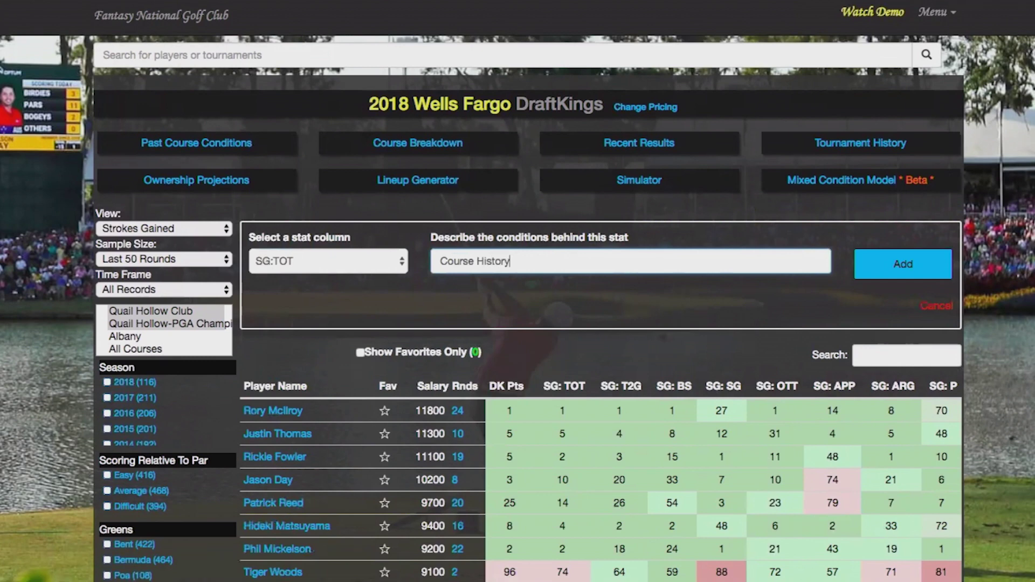
pyautogui.click(708, 304)
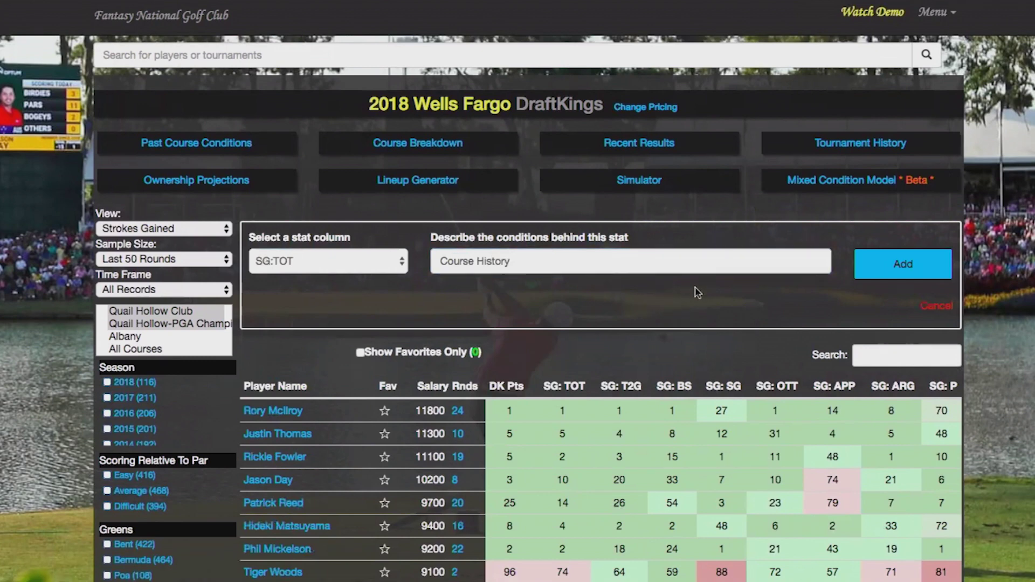
pyautogui.click(890, 263)
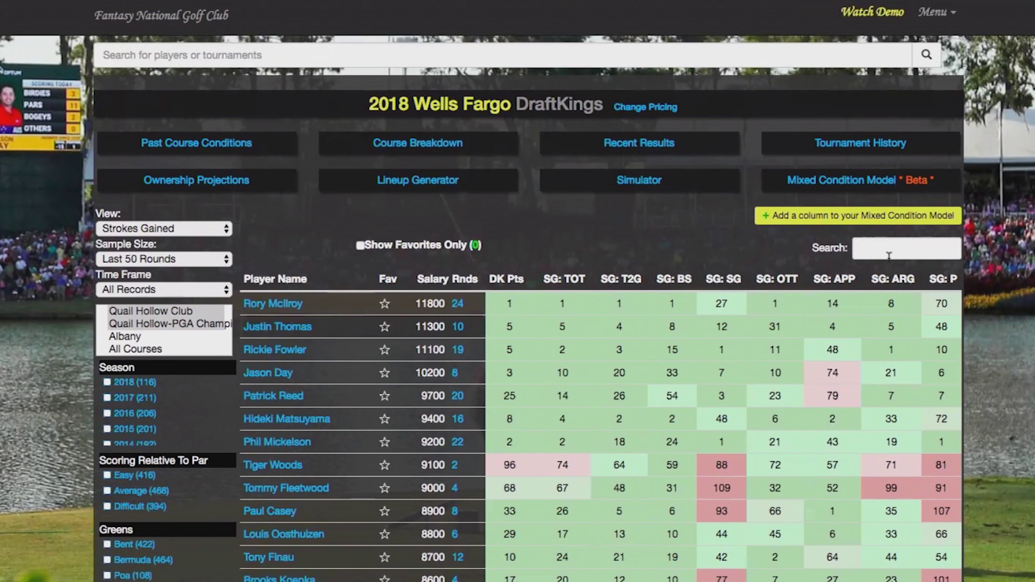
# Open the Mixed Condition Model and remove its SG:P column described as "L24 Bermuda fast"
pyautogui.click(862, 182)
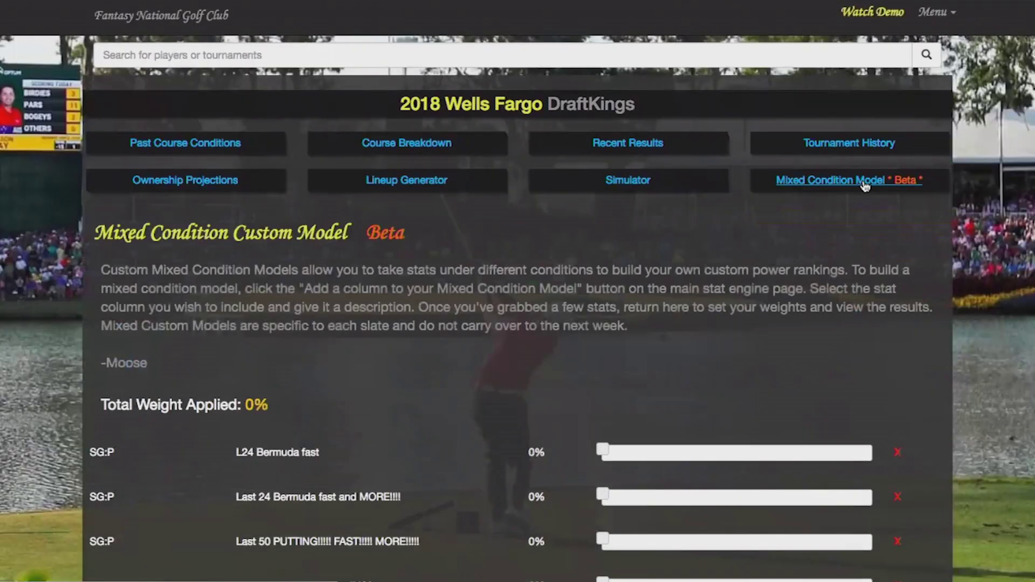
pyautogui.scroll(-3, 465, 420)
pyautogui.scroll(-5, 465, 419)
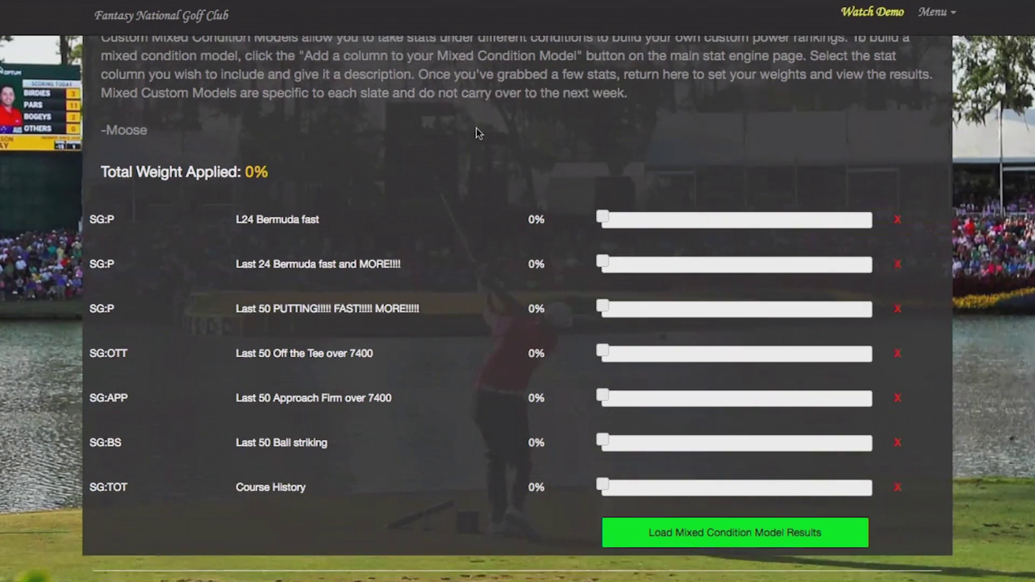
pyautogui.scroll(-1, 477, 132)
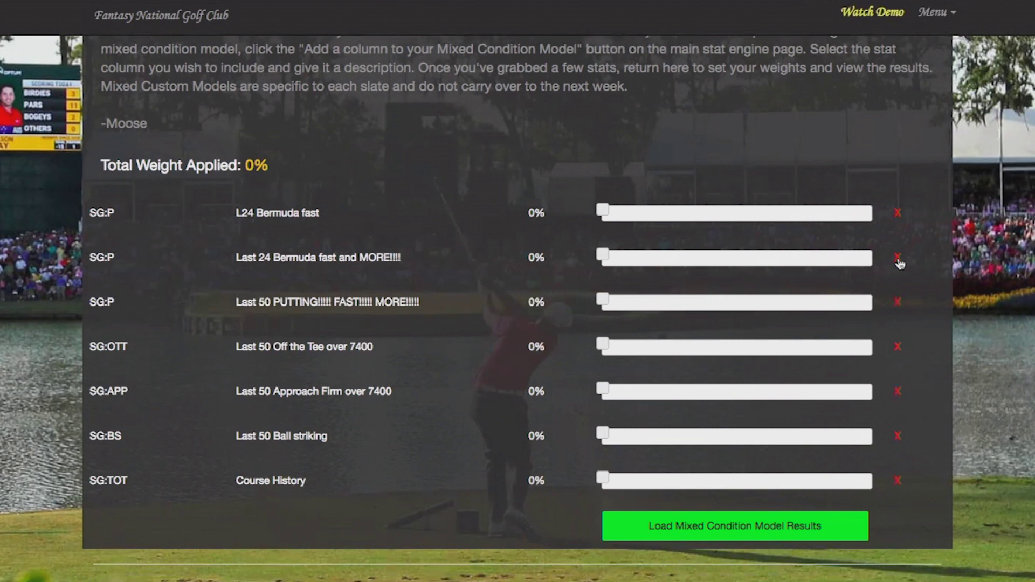
pyautogui.click(898, 217)
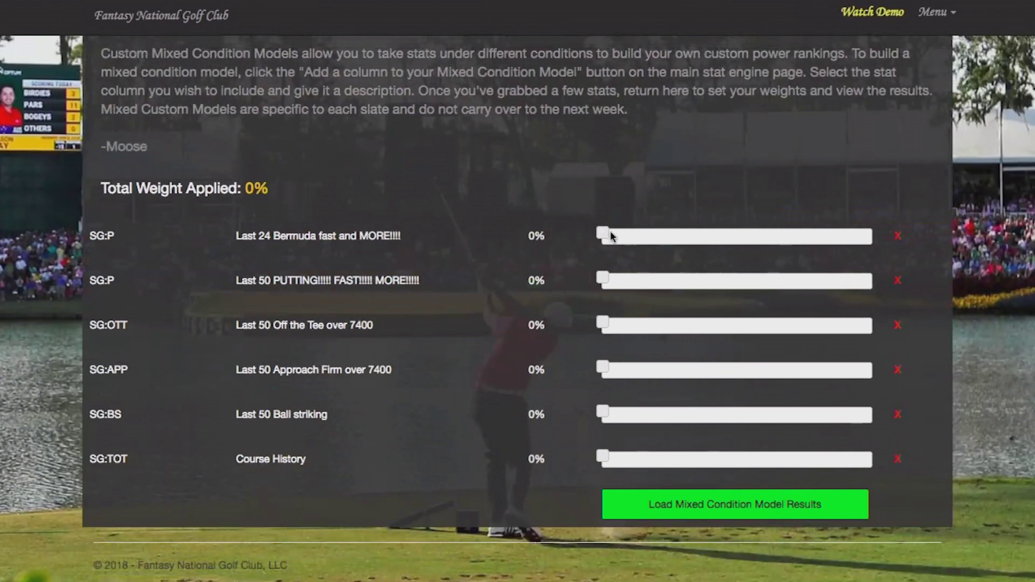
# Set the model weights to 7% for each of the two SG:P columns and 10% for Course History
pyautogui.moveTo(603, 233); pyautogui.dragTo(623, 237)
pyautogui.moveTo(602, 278); pyautogui.dragTo(624, 284)
pyautogui.moveTo(603, 457); pyautogui.dragTo(630, 459)
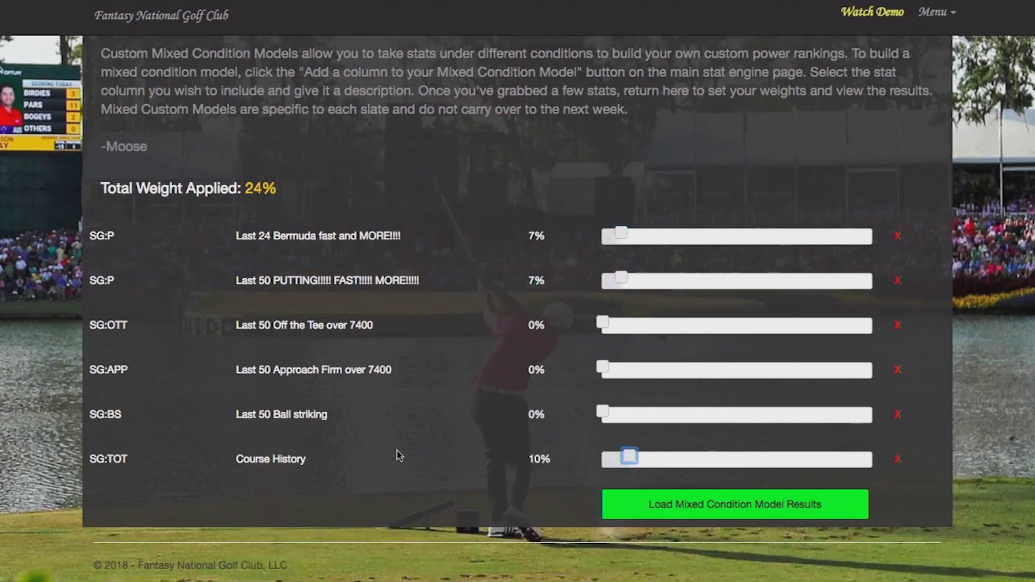
# Weight Course History at 11%, SG:OTT at 30%, SG:APP at 15% and SG:BS at 20% in the model
pyautogui.moveTo(629, 459); pyautogui.dragTo(632, 459)
pyautogui.moveTo(603, 412); pyautogui.dragTo(677, 423)
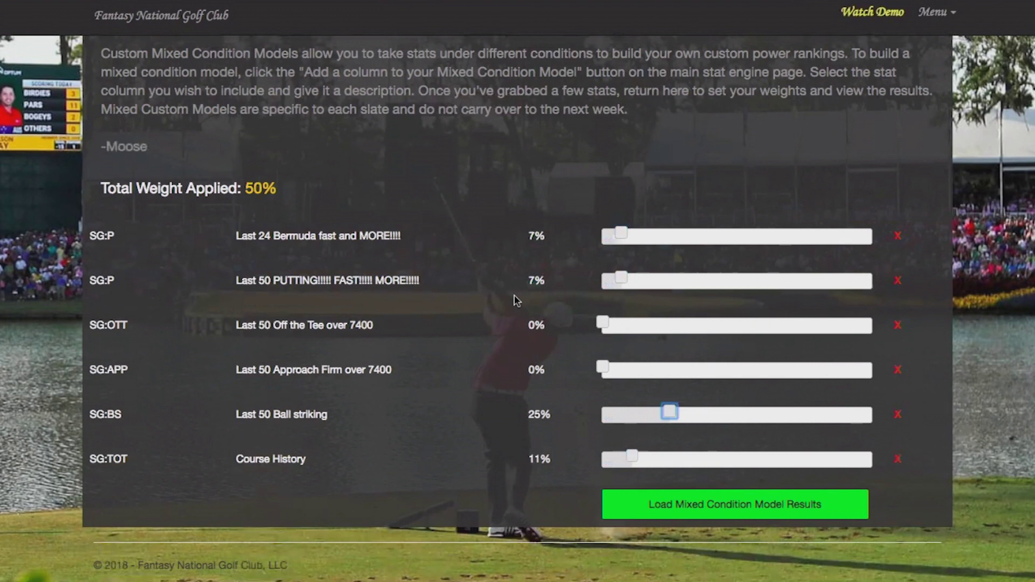
pyautogui.moveTo(603, 323); pyautogui.dragTo(683, 332)
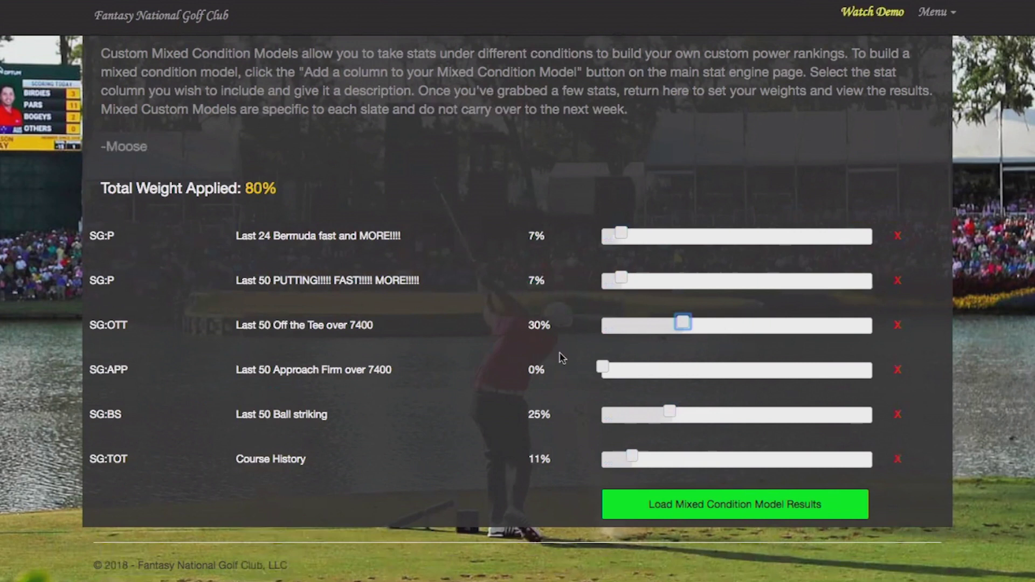
pyautogui.moveTo(603, 368); pyautogui.dragTo(647, 376)
pyautogui.moveTo(666, 410); pyautogui.dragTo(658, 411)
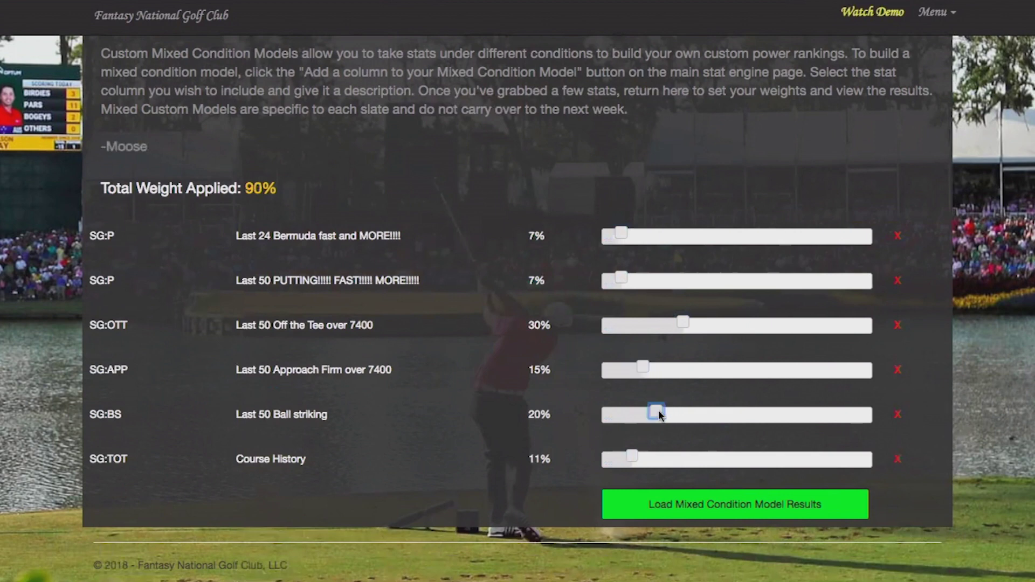
# Return to the main stat engine page and set the sample size to Last 12 Rounds
pyautogui.scroll(1, 458, 418)
pyautogui.scroll(1, 458, 418)
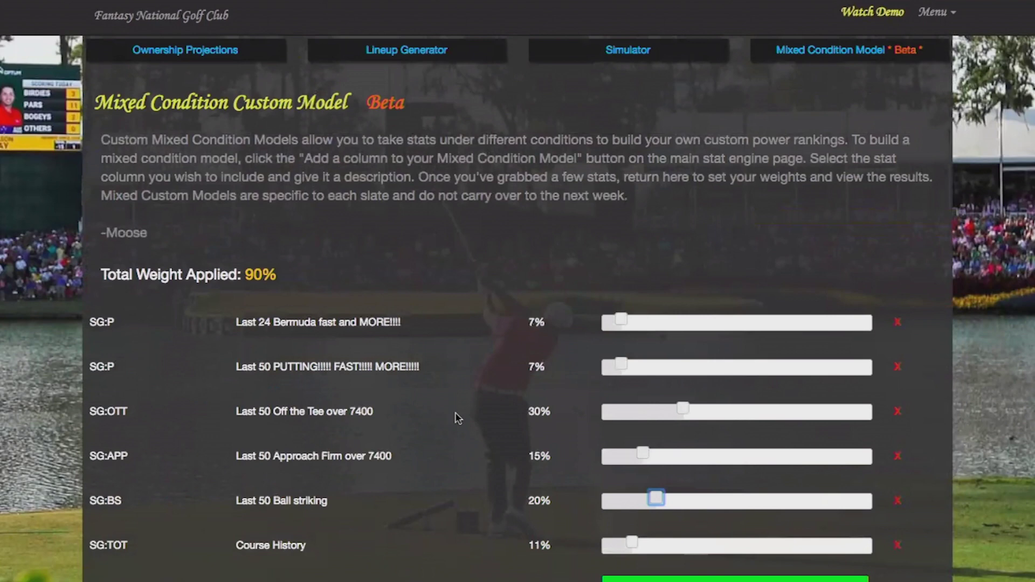
pyautogui.scroll(1, 458, 418)
pyautogui.scroll(-2, 458, 418)
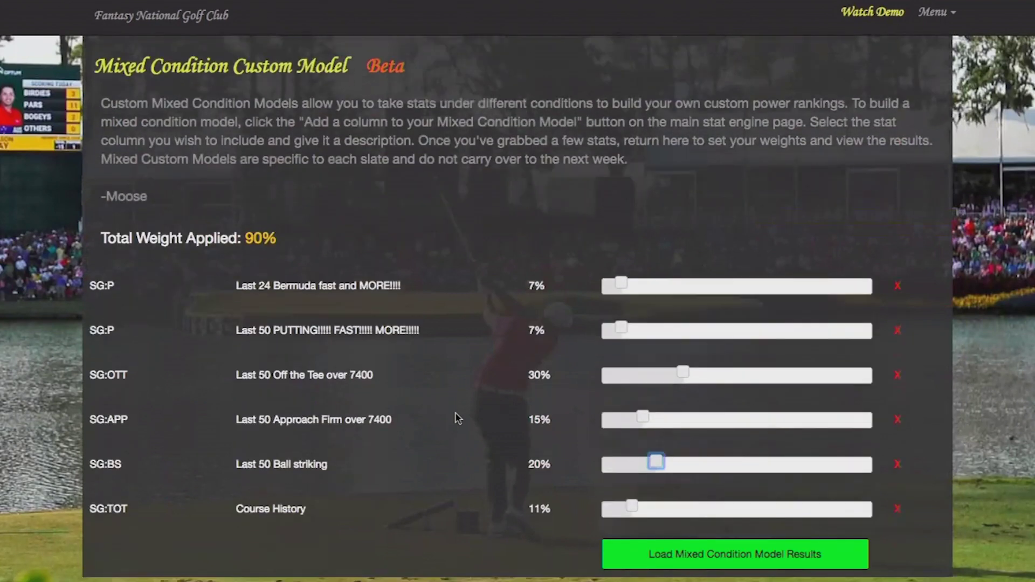
pyautogui.scroll(4, 457, 418)
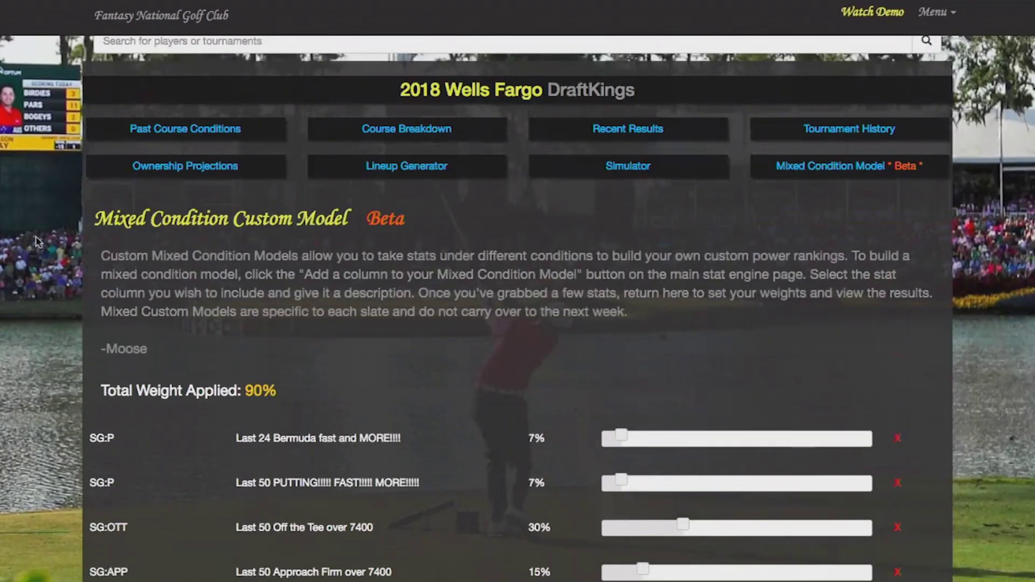
pyautogui.scroll(1, 49, 238)
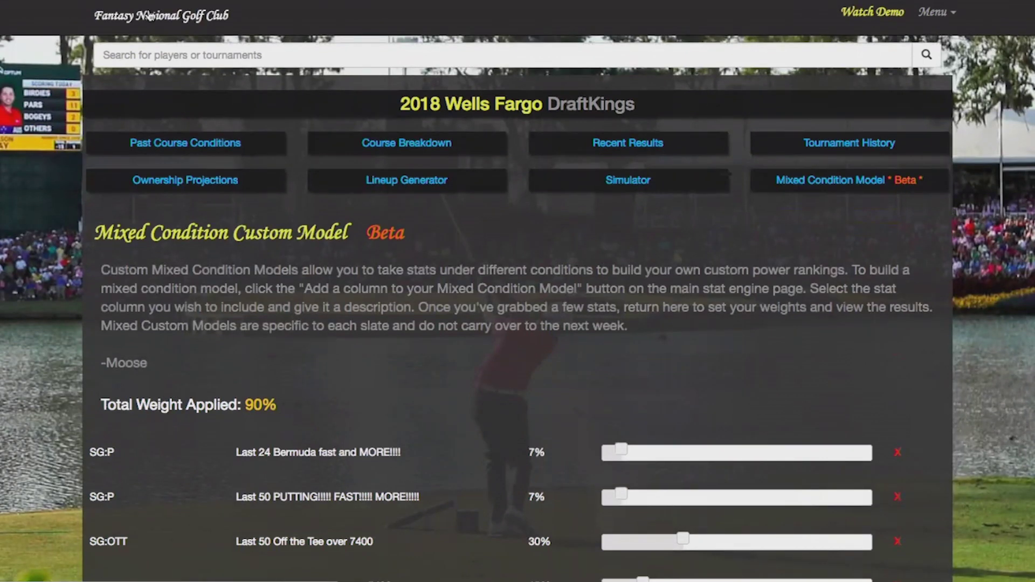
pyautogui.click(151, 16)
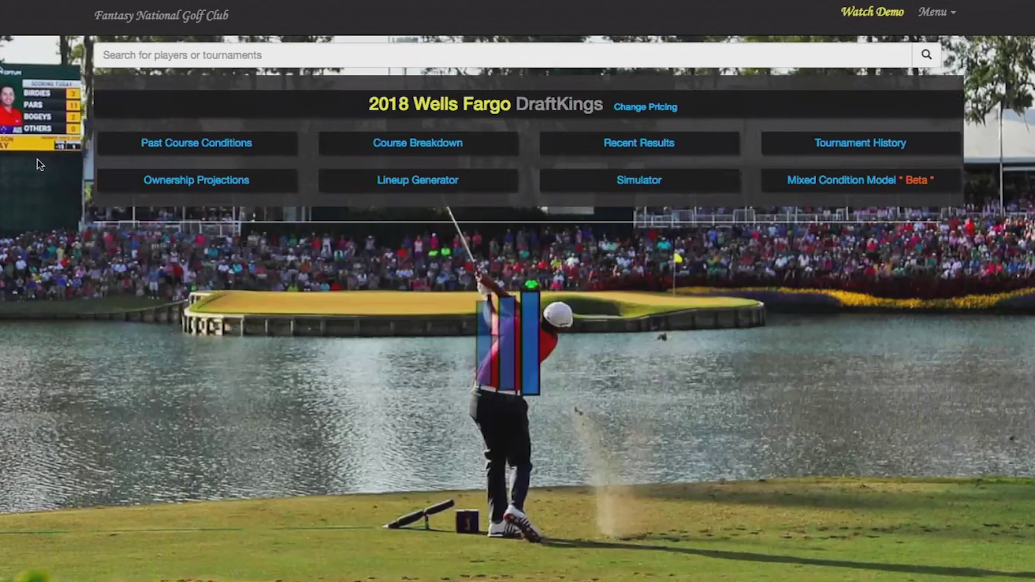
pyautogui.scroll(-2, 39, 165)
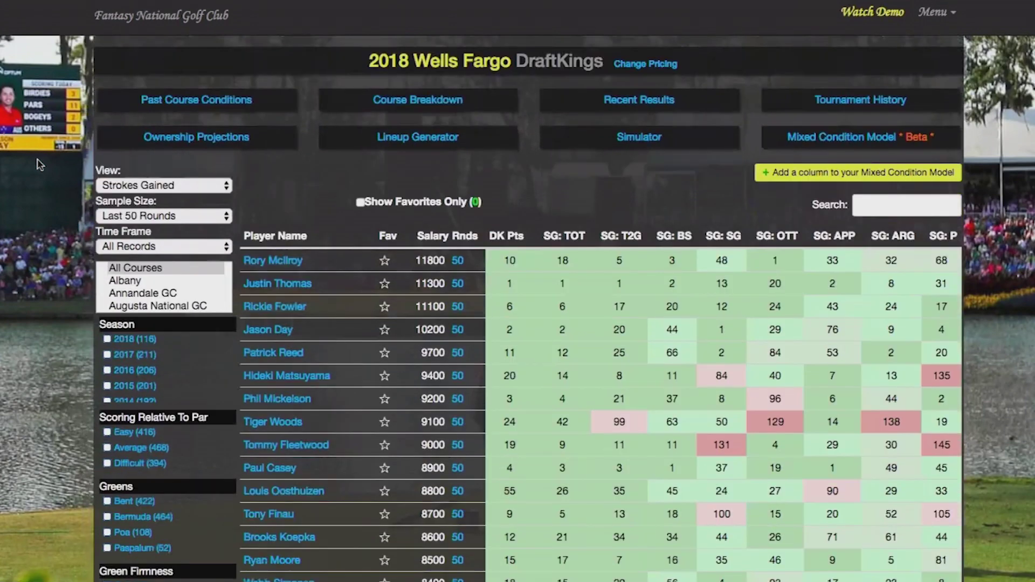
pyautogui.click(177, 217)
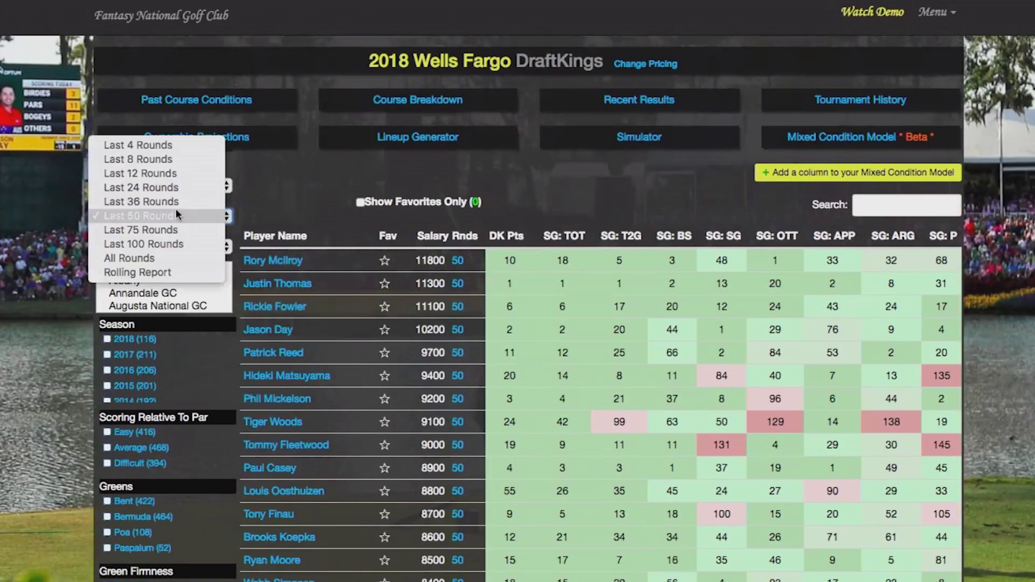
pyautogui.click(176, 173)
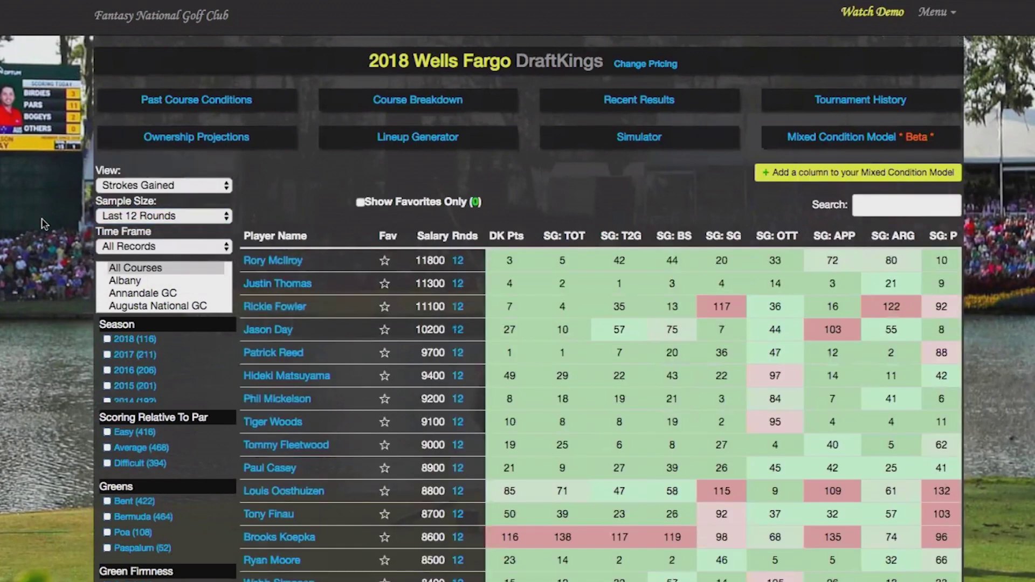
# Fill in a new Mixed Condition Model column for the SG:TOT stat with the description "Recent form"
pyautogui.click(798, 174)
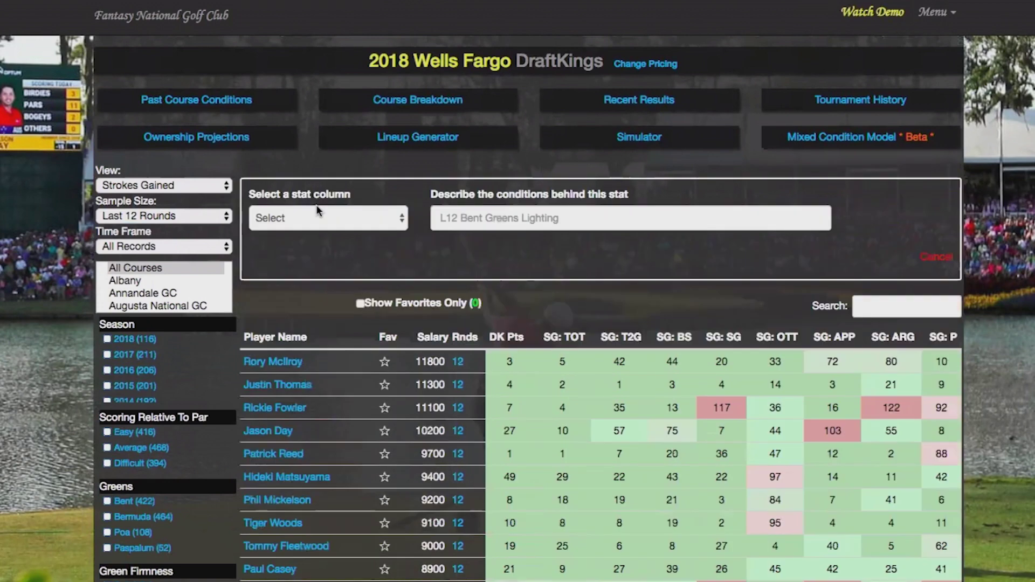
pyautogui.click(324, 217)
pyautogui.click(308, 249)
pyautogui.click(513, 218)
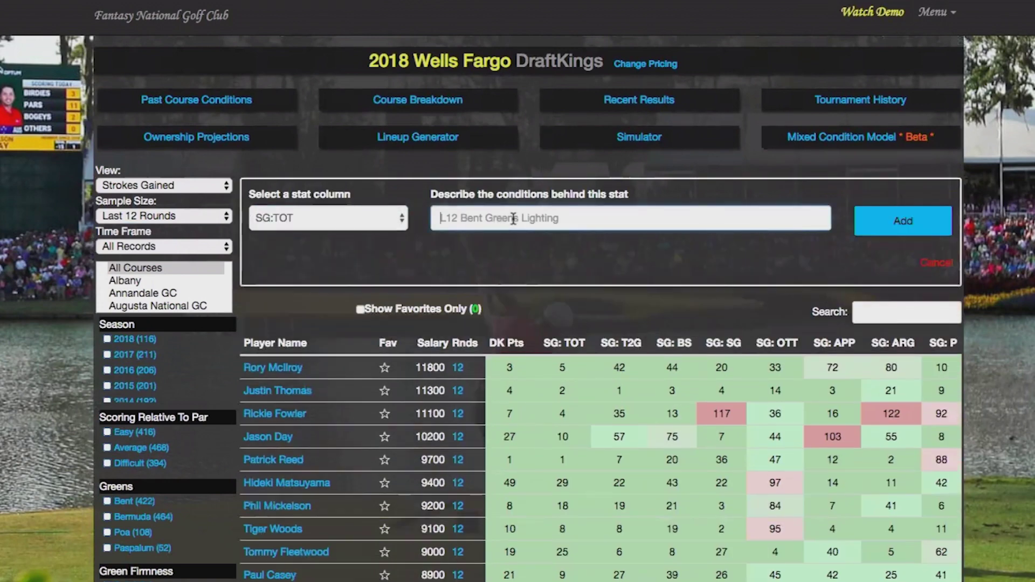
pyautogui.write('Recnt form')
pyautogui.press('Left')
pyautogui.press('Left')
pyautogui.press('Left')
pyautogui.press('Left')
pyautogui.press('Left')
pyautogui.press('Left')
pyautogui.press('Left')
pyautogui.write('e')
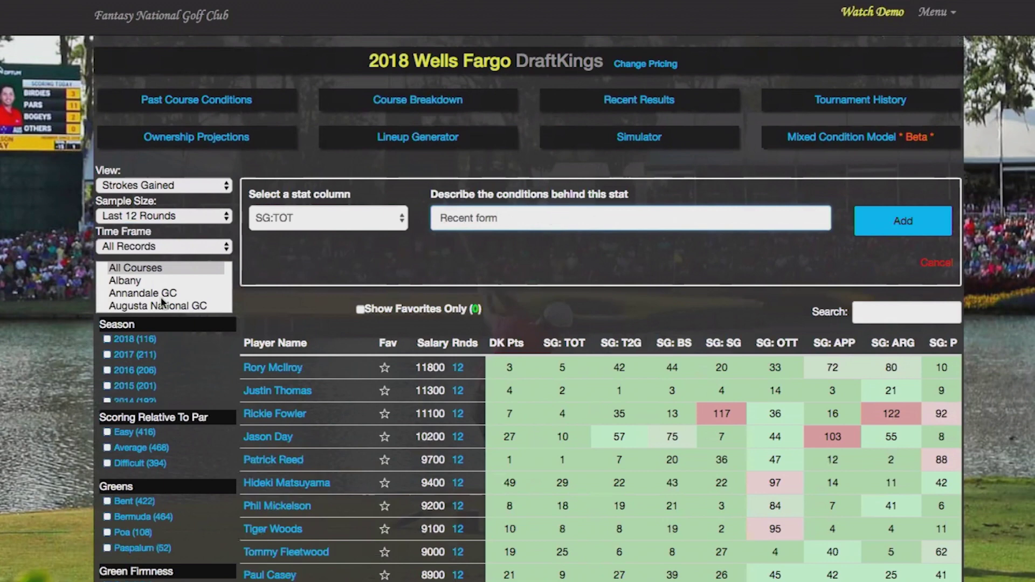
# Restrict the player stats to the Last 3 Months time frame
pyautogui.scroll(-3, 125, 285)
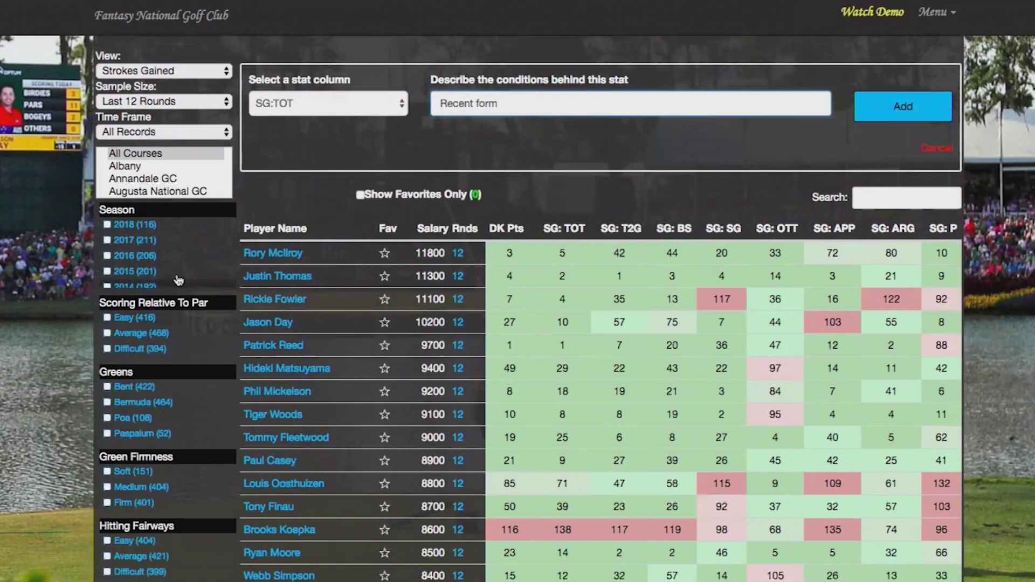
pyautogui.scroll(-2, 132, 283)
pyautogui.scroll(2, 143, 291)
pyautogui.scroll(-2, 78, 313)
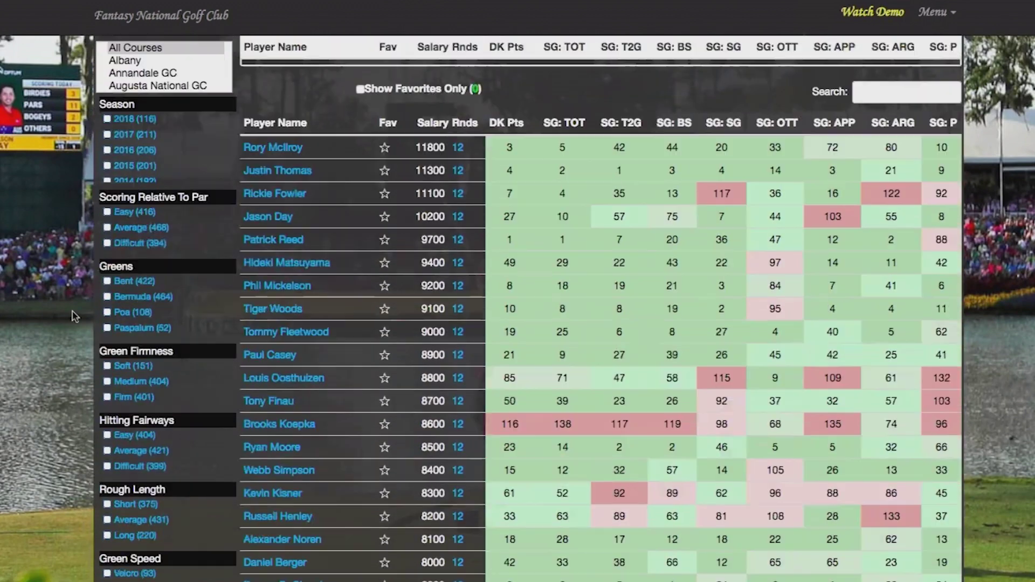
pyautogui.scroll(2, 75, 317)
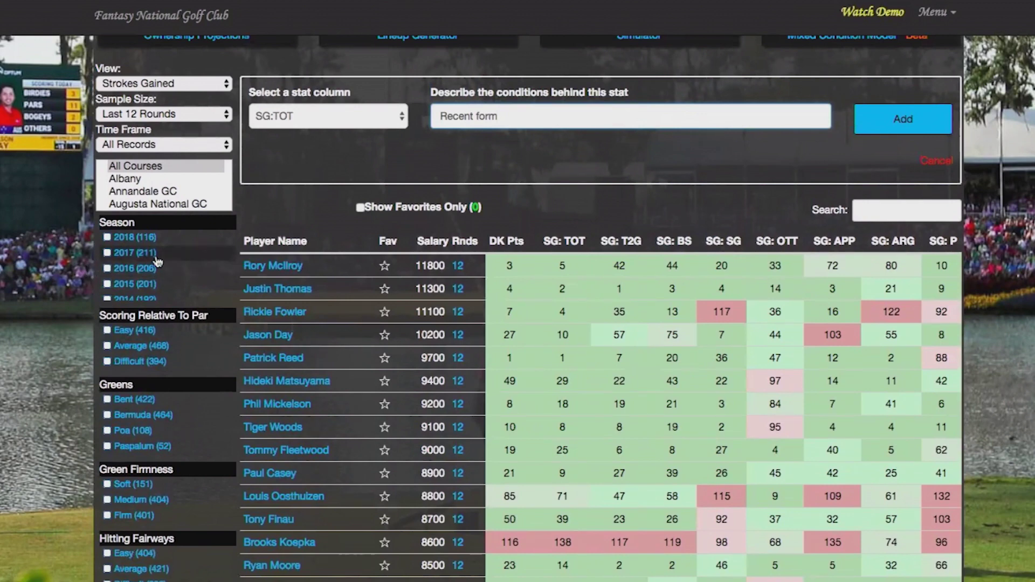
pyautogui.scroll(1, 157, 262)
pyautogui.click(186, 181)
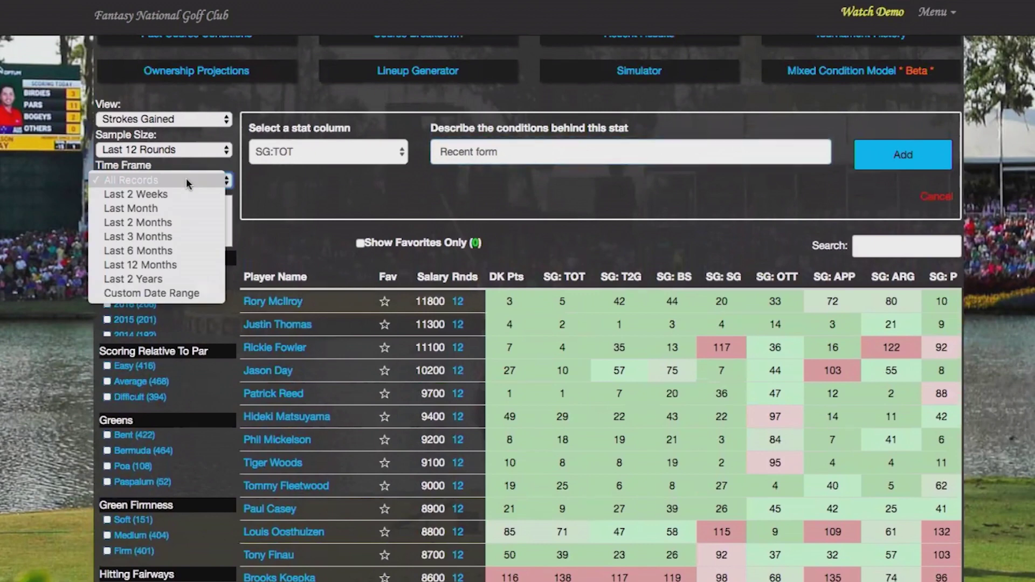
pyautogui.click(187, 237)
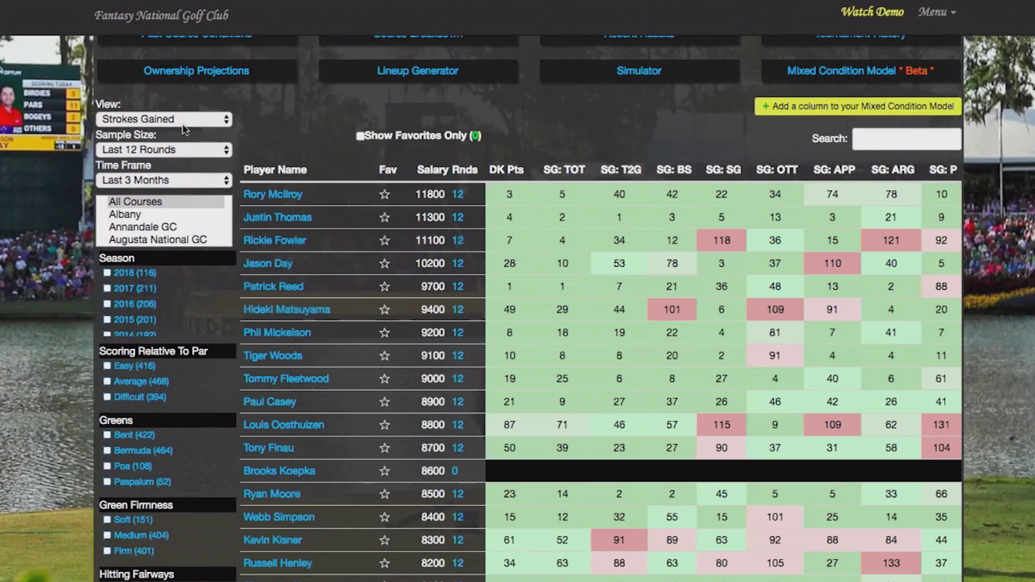
# Add the SG:T2G stat to the Mixed Condition Model with the description "Recent Form"
pyautogui.scroll(1, 170, 208)
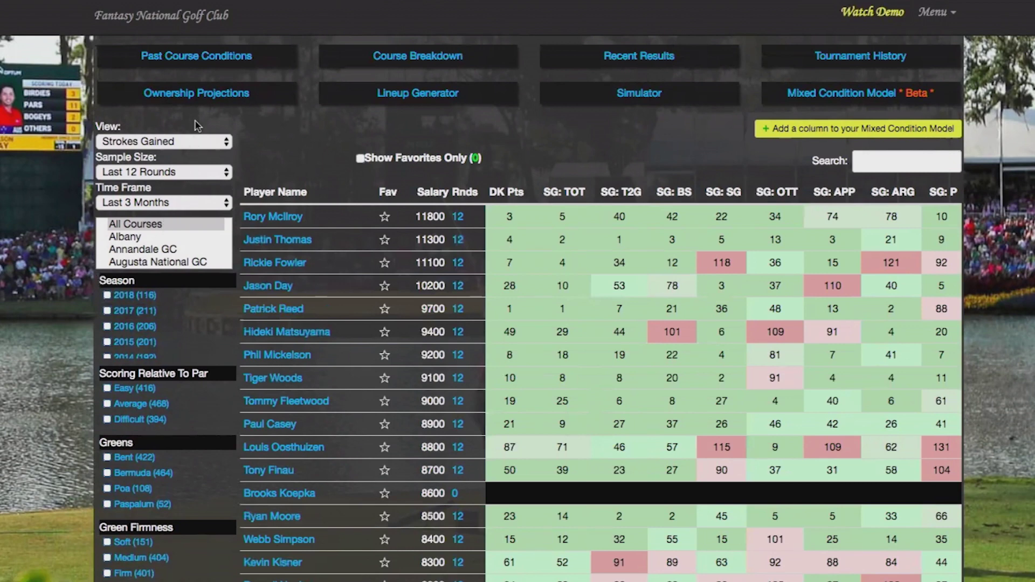
pyautogui.click(795, 124)
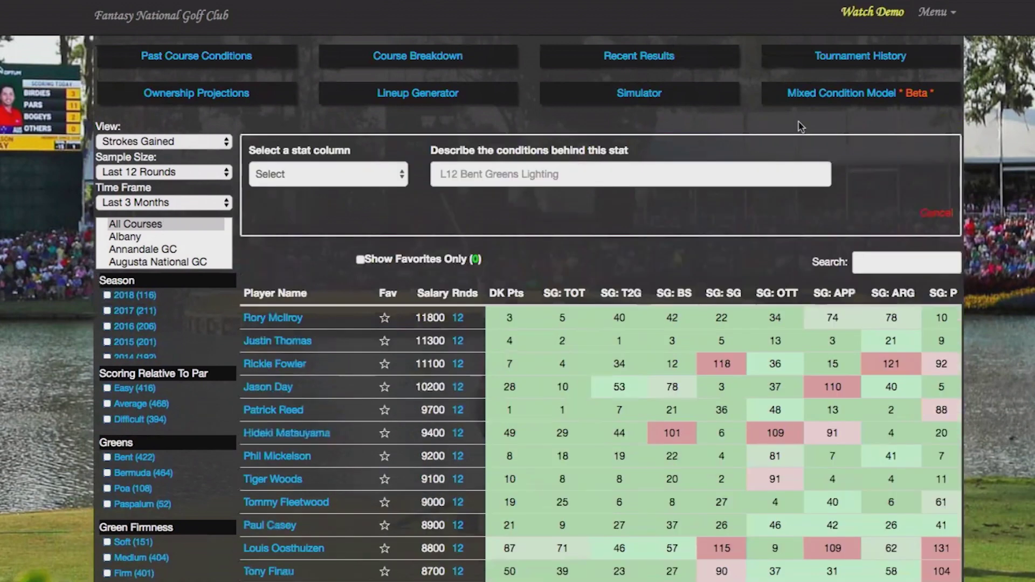
pyautogui.click(387, 174)
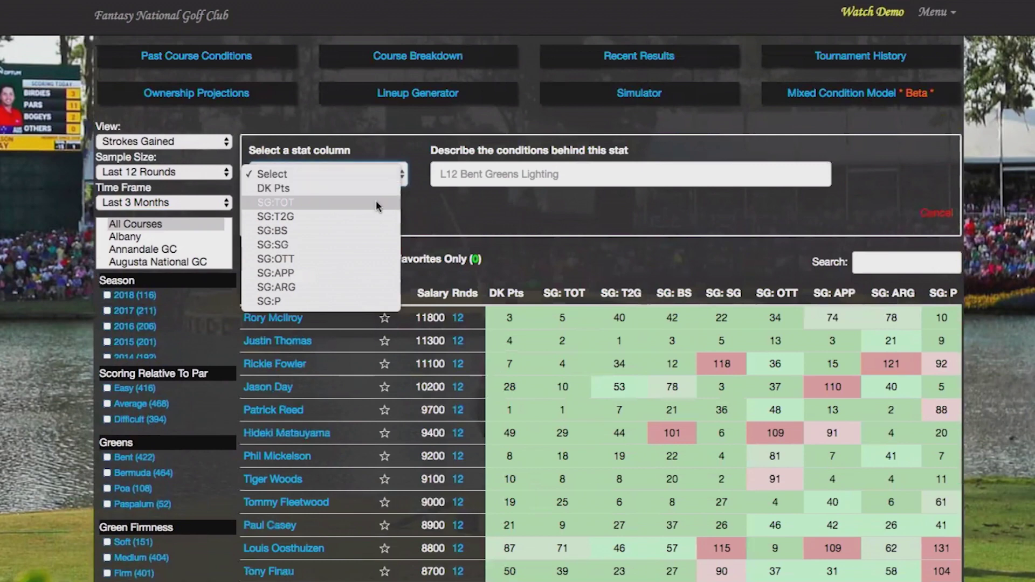
pyautogui.click(373, 216)
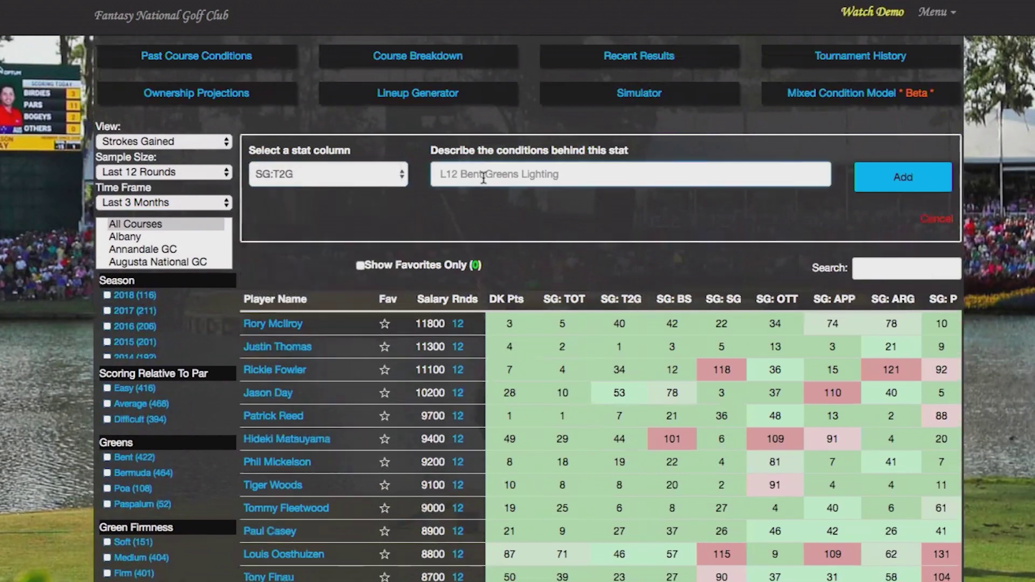
pyautogui.write('Recent Form')
pyautogui.click(587, 231)
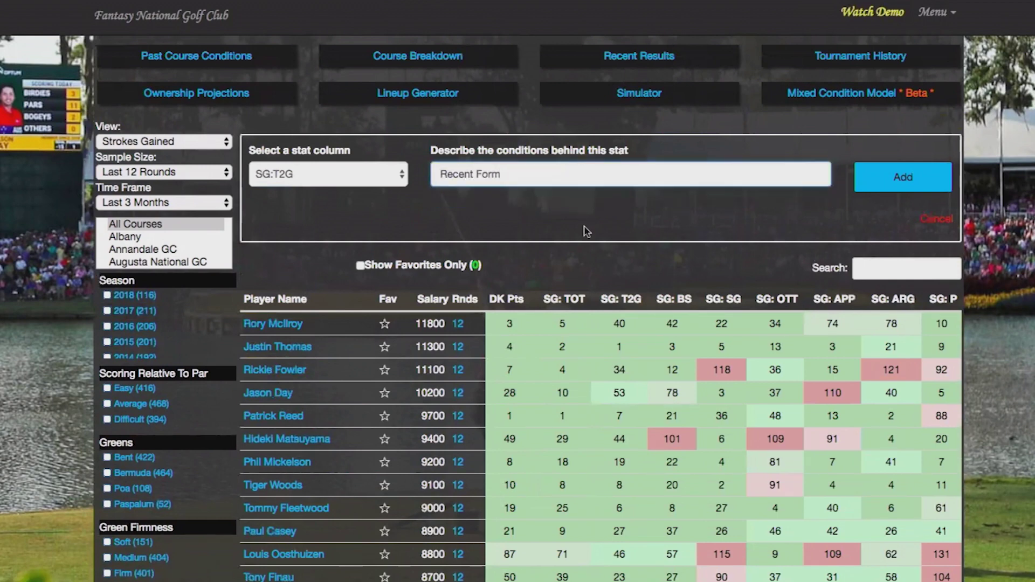
pyautogui.click(920, 179)
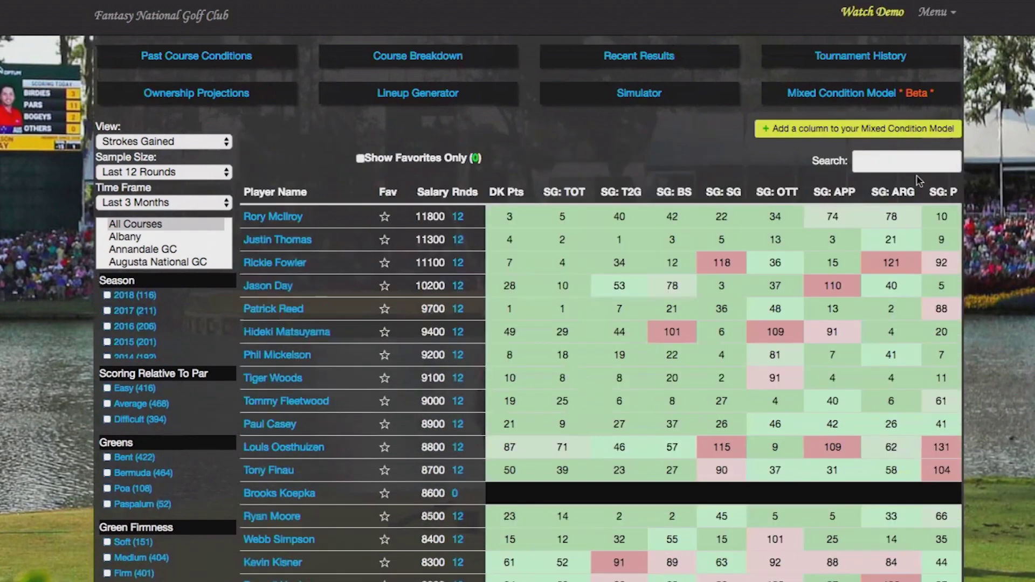
# Open the Mixed Condition Model and set the weights of the two SG:P putting columns to 5% each
pyautogui.click(849, 94)
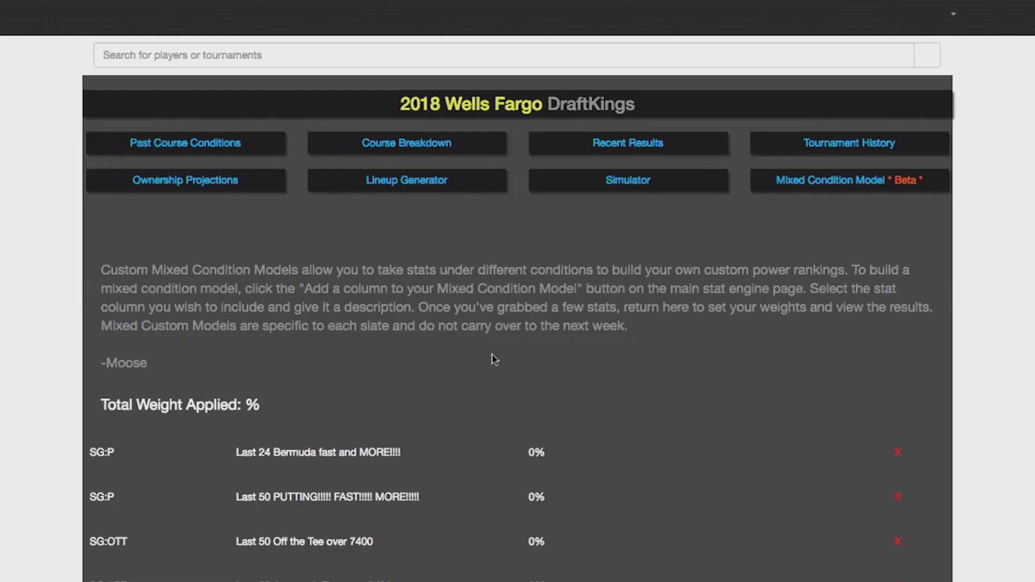
pyautogui.scroll(-5, 494, 405)
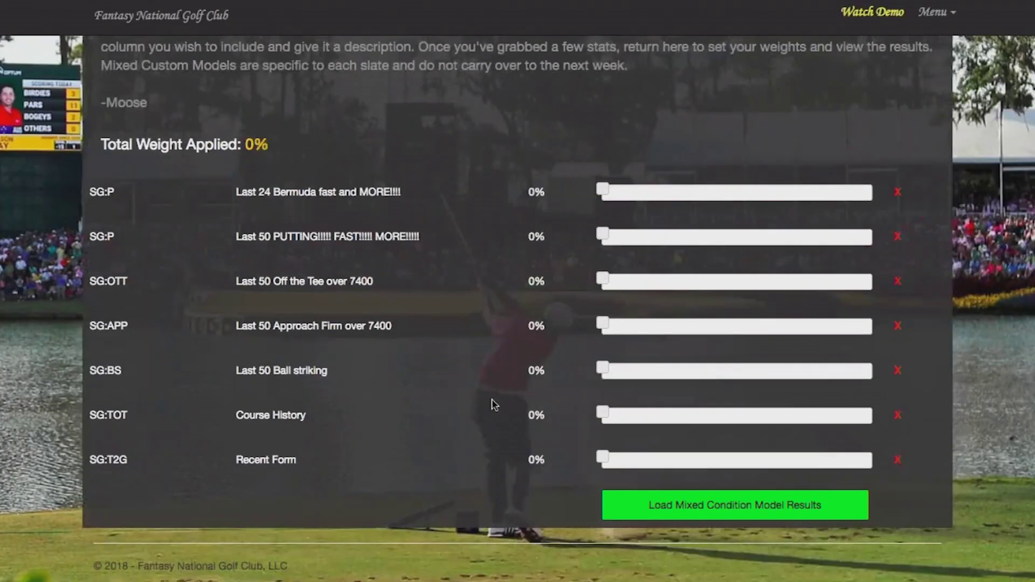
pyautogui.moveTo(603, 189); pyautogui.dragTo(619, 194)
pyautogui.moveTo(603, 235); pyautogui.dragTo(619, 241)
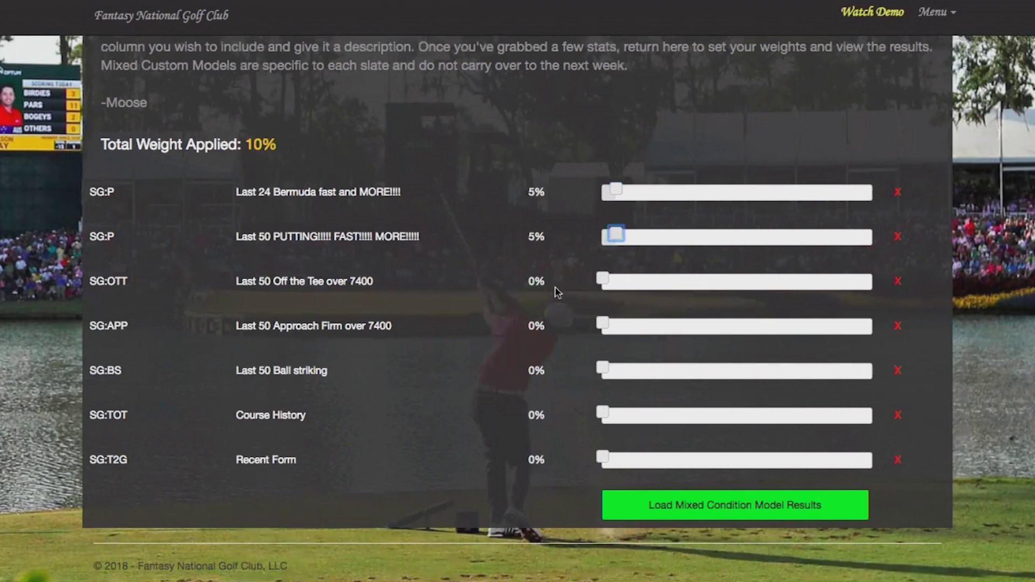
# Set the weights to 30% for SG:OTT, 20% each for SG:APP and SG:BS, and 10% each for Course History and Recent Form
pyautogui.scroll(-1, 561, 299)
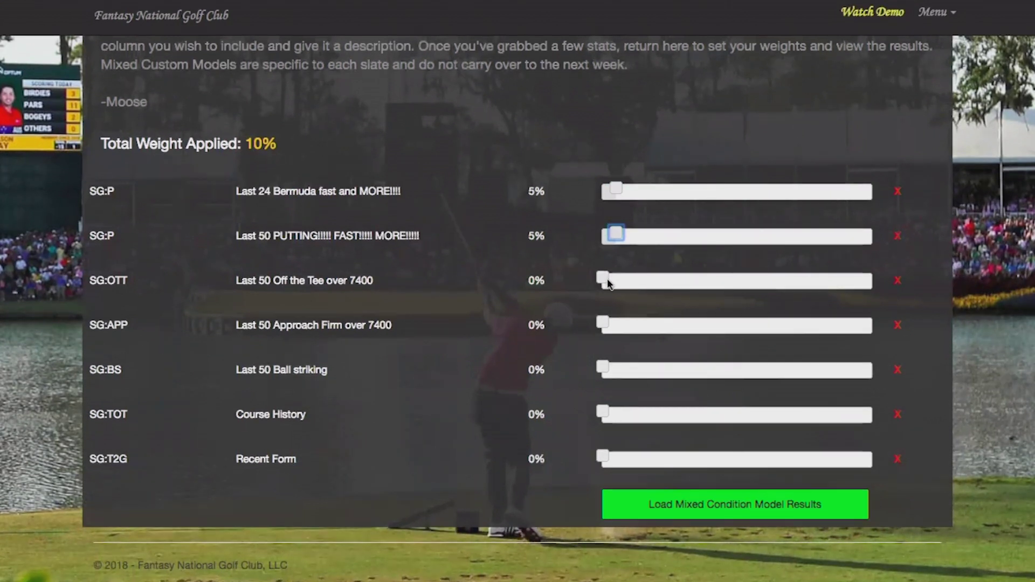
pyautogui.moveTo(603, 277); pyautogui.dragTo(683, 291)
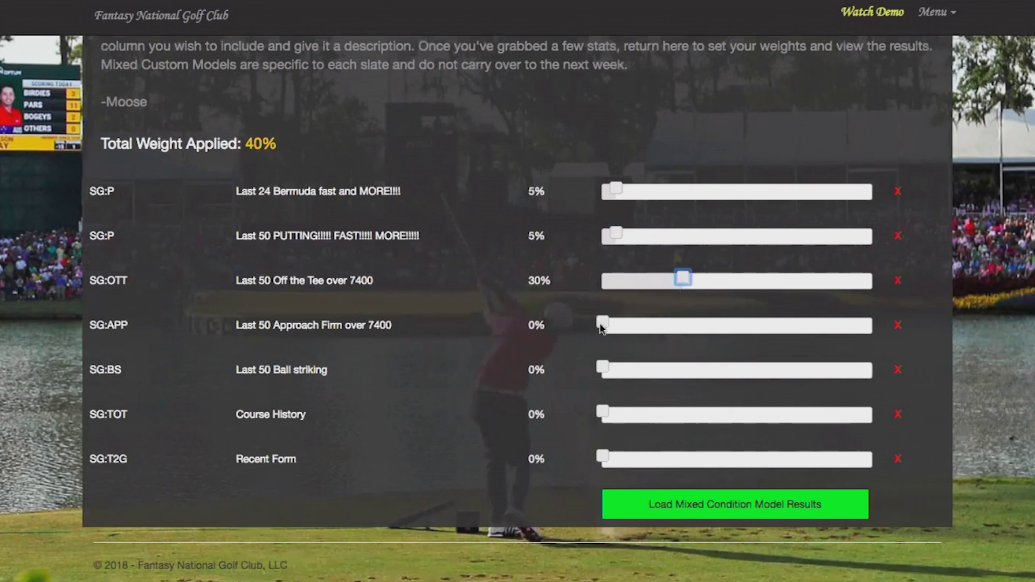
pyautogui.moveTo(603, 325); pyautogui.dragTo(656, 335)
pyautogui.click(603, 412)
pyautogui.moveTo(603, 412); pyautogui.dragTo(630, 413)
pyautogui.moveTo(603, 457); pyautogui.dragTo(630, 463)
pyautogui.moveTo(603, 367); pyautogui.dragTo(660, 373)
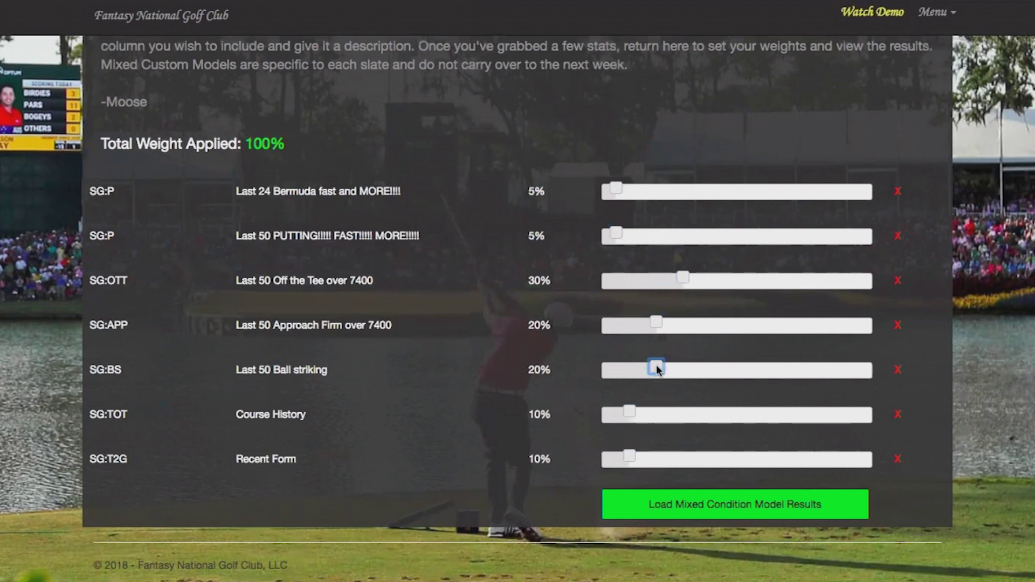
# Load the Mixed Condition Model results and review the player rankings table
pyautogui.click(690, 511)
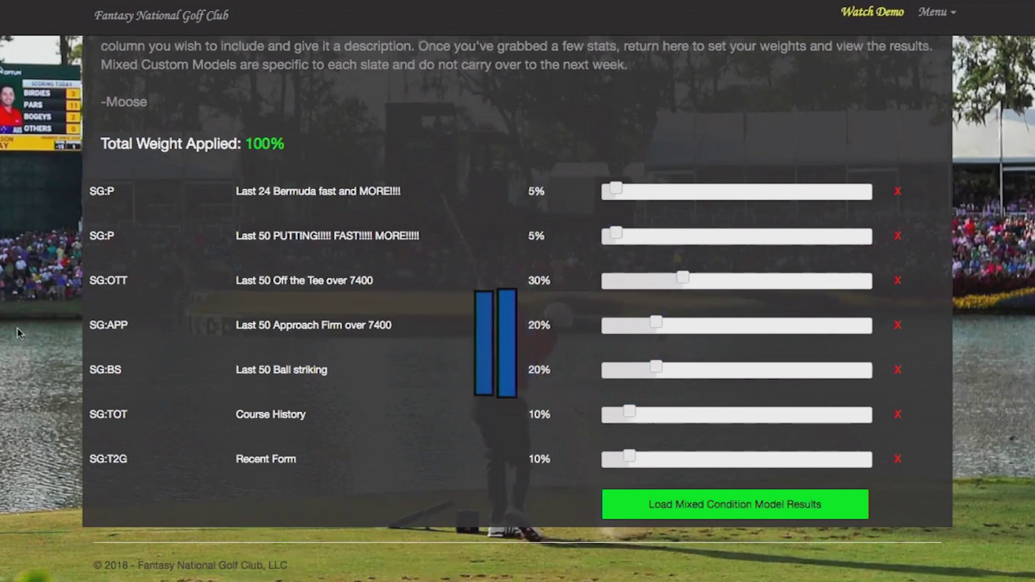
pyautogui.scroll(1, 17, 333)
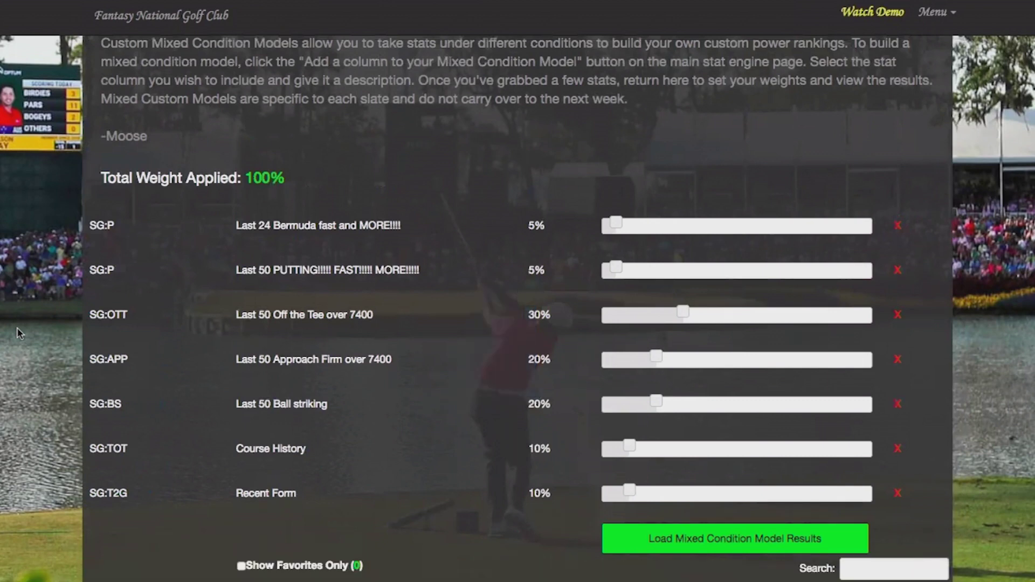
pyautogui.scroll(-6, 386, 348)
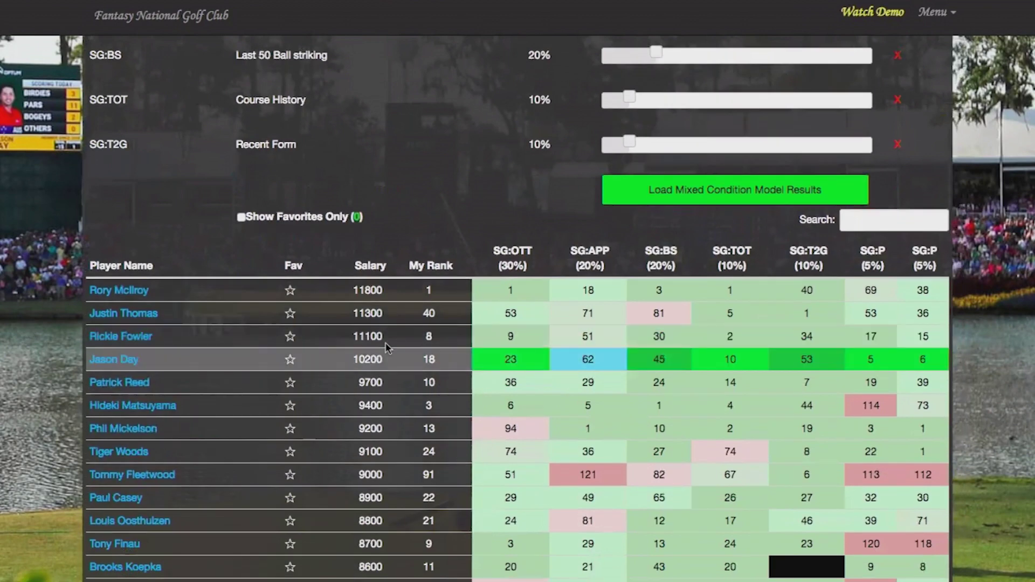
pyautogui.scroll(-1, 46, 348)
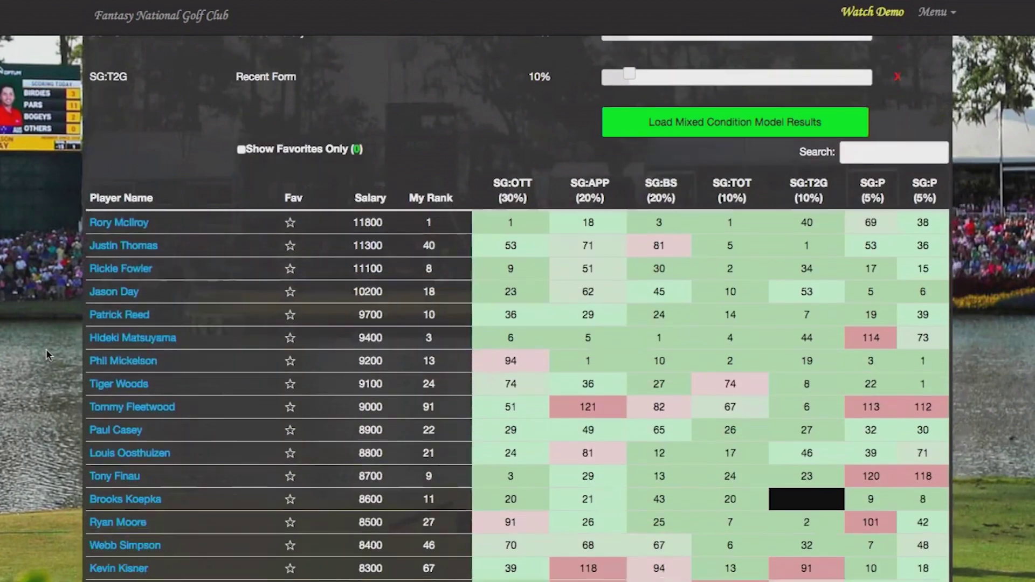
# Examine the stat details behind the model rankings of the highest-salaried players, including Justin Thomas's tee and approach stats and Rory McIlroy's putting
pyautogui.scroll(-1, 46, 349)
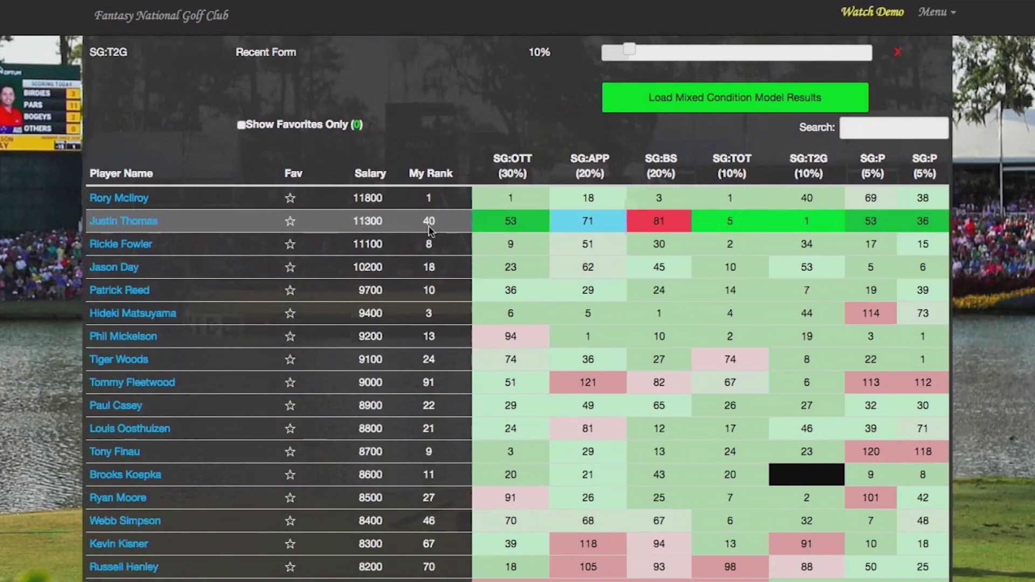
pyautogui.scroll(1, 428, 229)
pyautogui.scroll(-1, 429, 229)
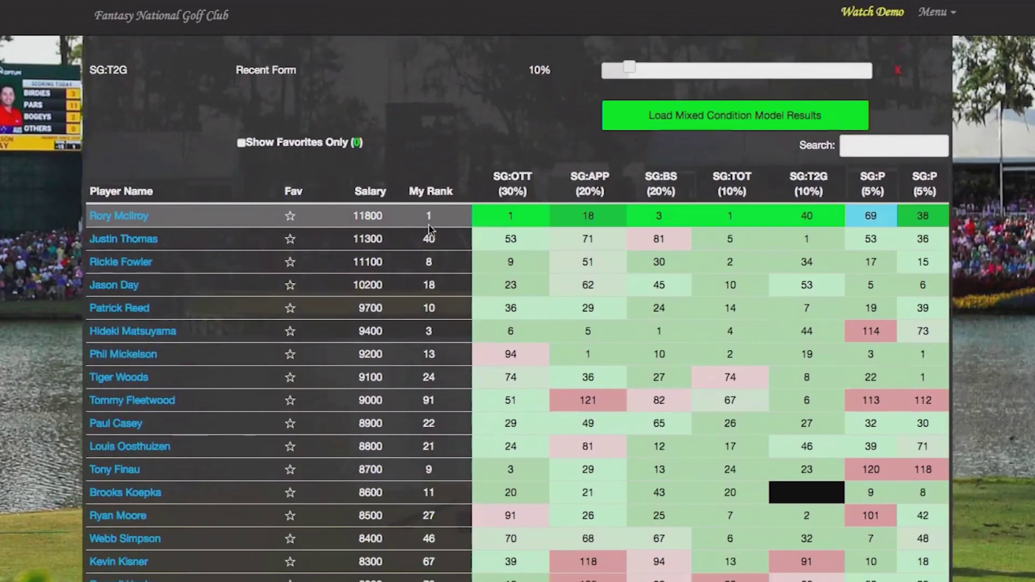
pyautogui.moveTo(497, 243)
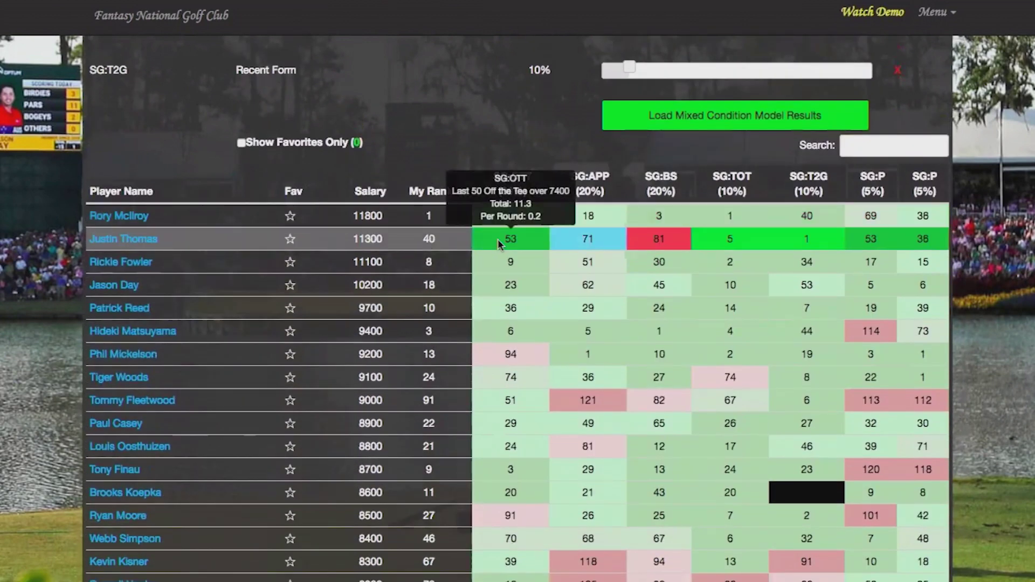
pyautogui.moveTo(558, 237)
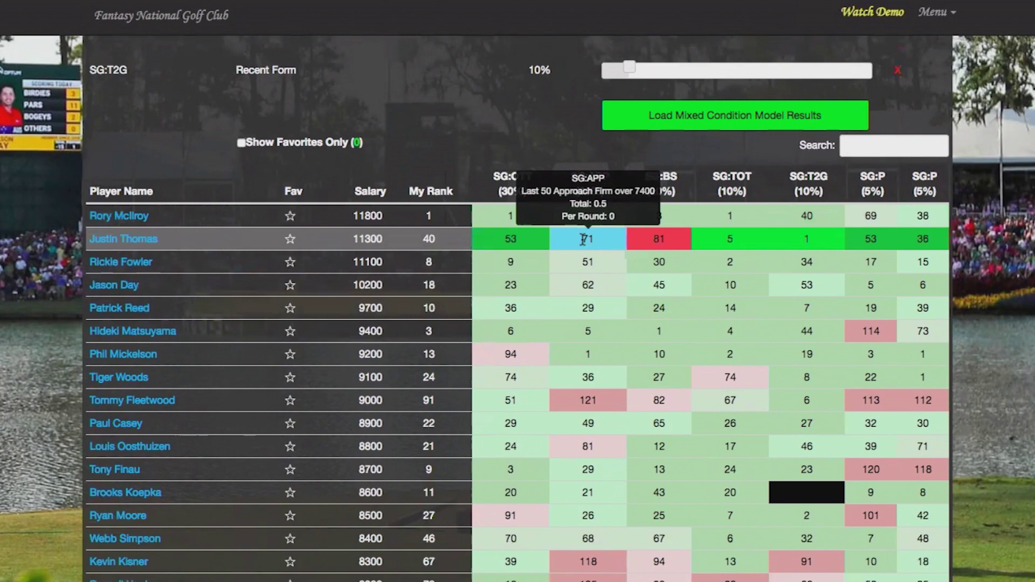
pyautogui.scroll(10, 67, 169)
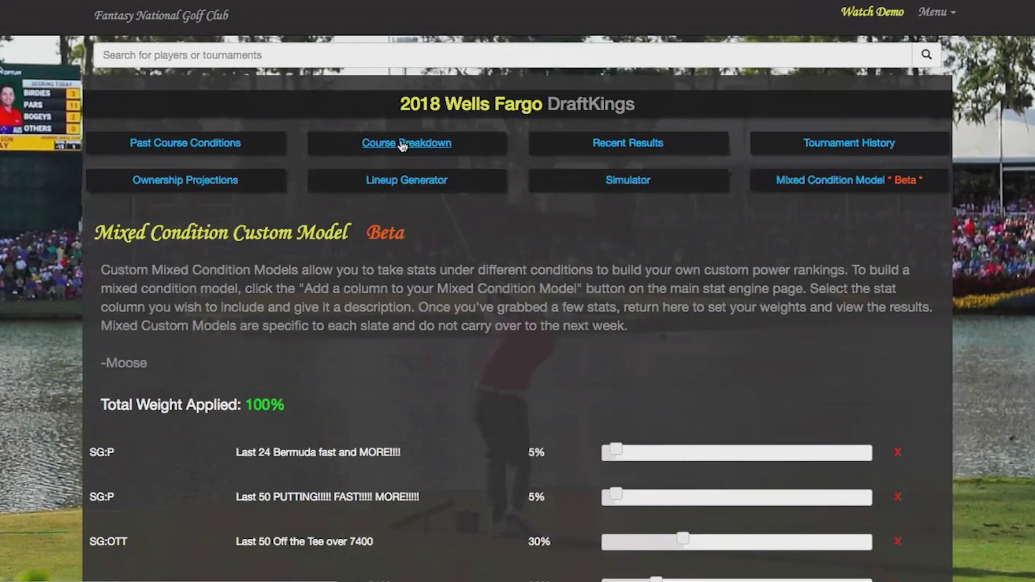
pyautogui.scroll(-10, 34, 264)
pyautogui.scroll(-2, 34, 264)
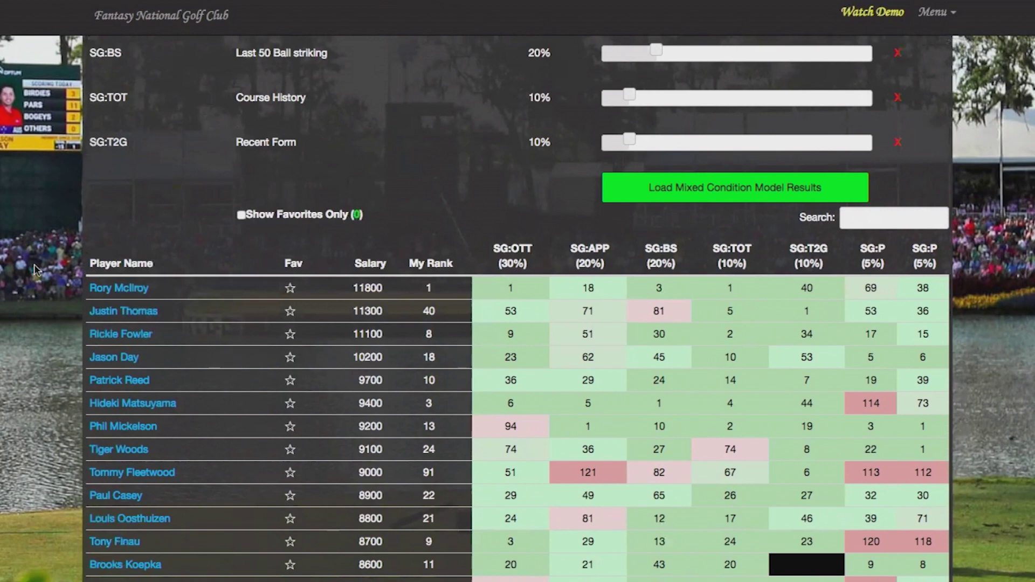
pyautogui.scroll(-2, 34, 264)
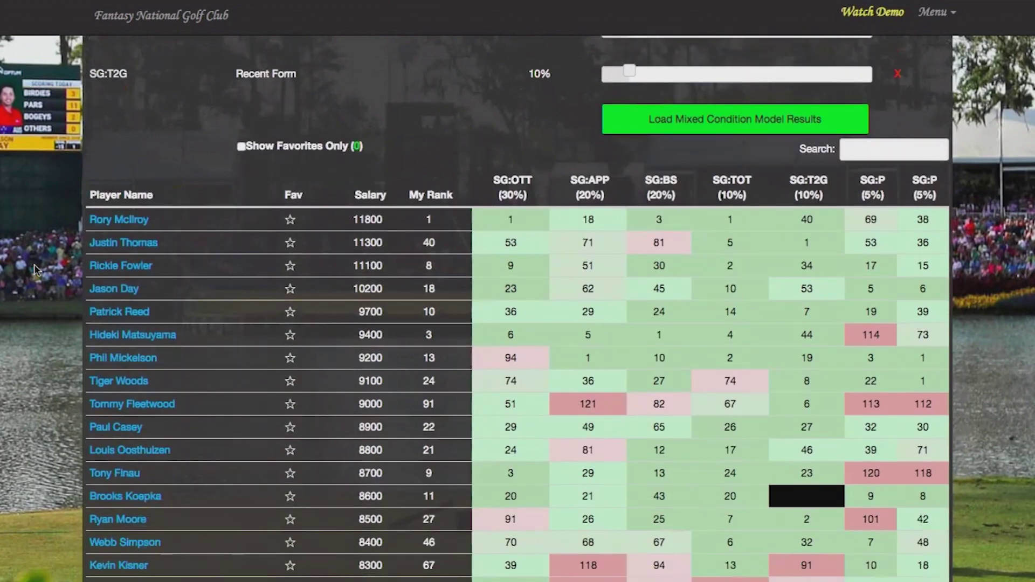
pyautogui.scroll(-1, 35, 265)
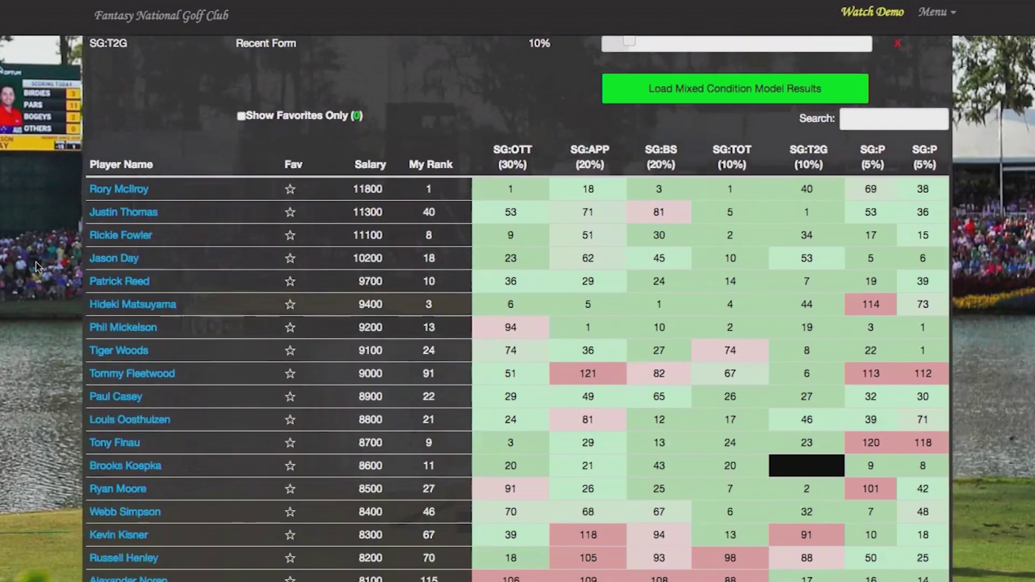
pyautogui.moveTo(808, 214)
pyautogui.scroll(-1, 438, 170)
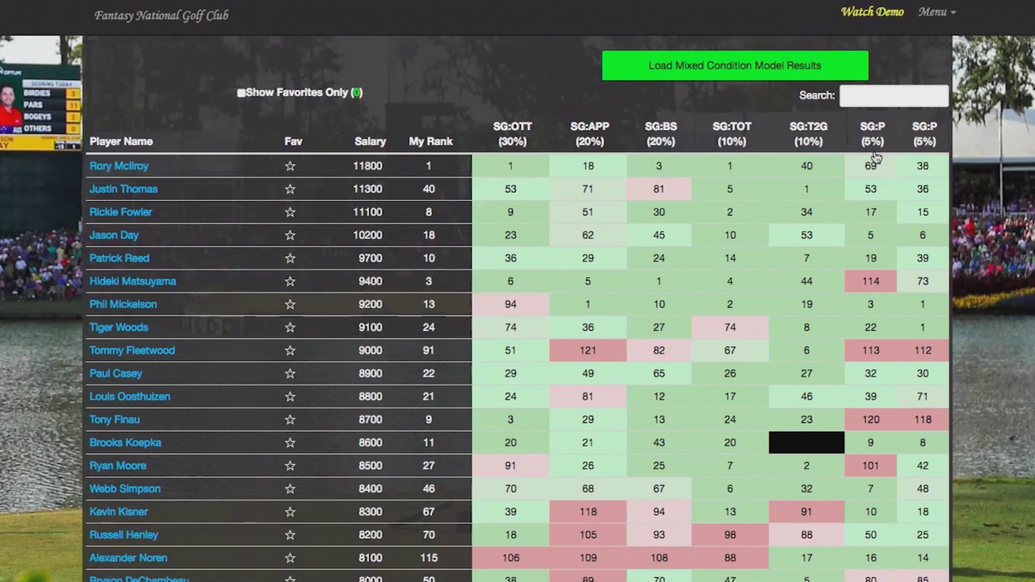
pyautogui.moveTo(876, 161)
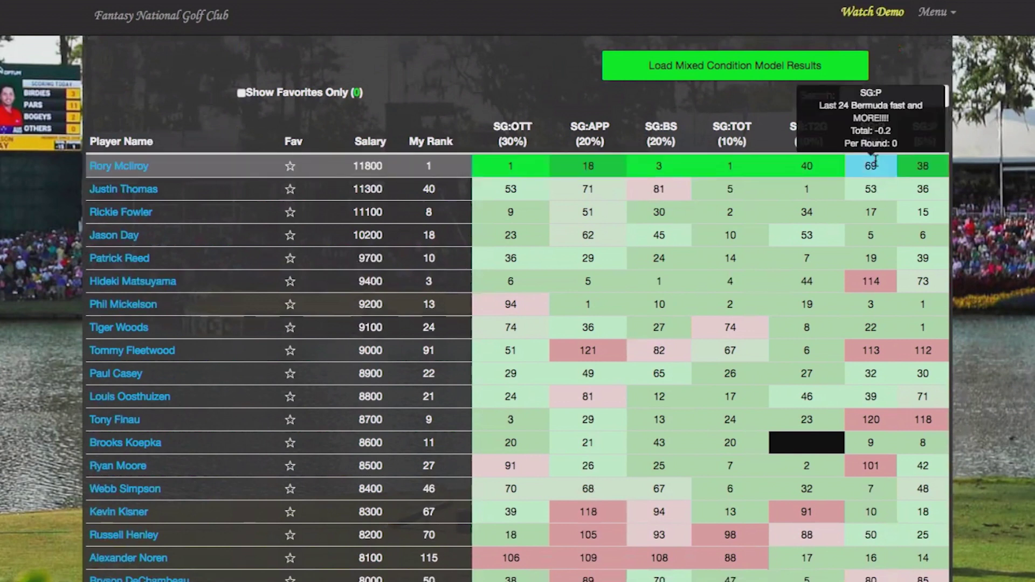
pyautogui.moveTo(921, 163)
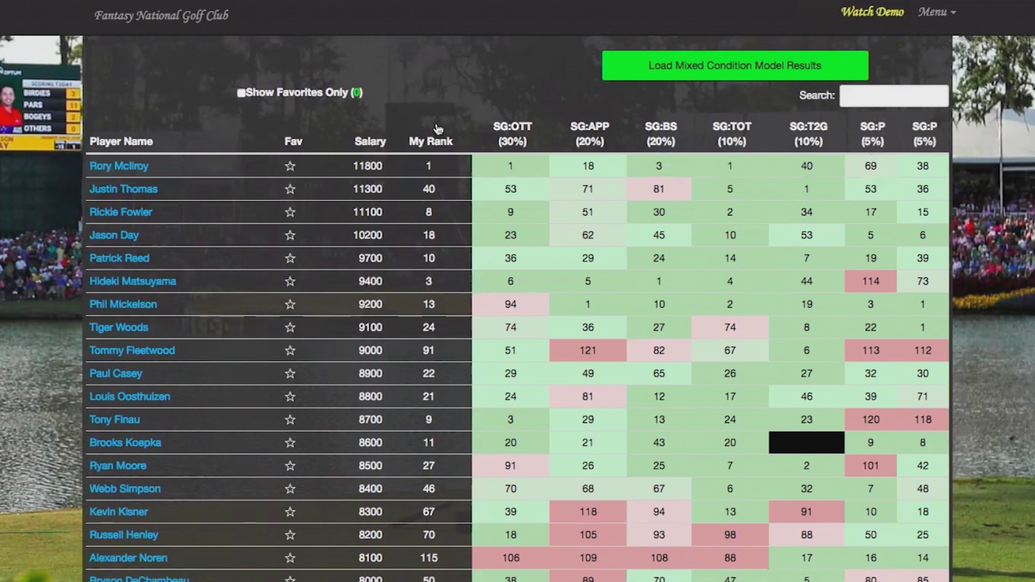
# Sort the Mixed Condition Model results by My Rank, starting with the best-ranked player
pyautogui.click(438, 147)
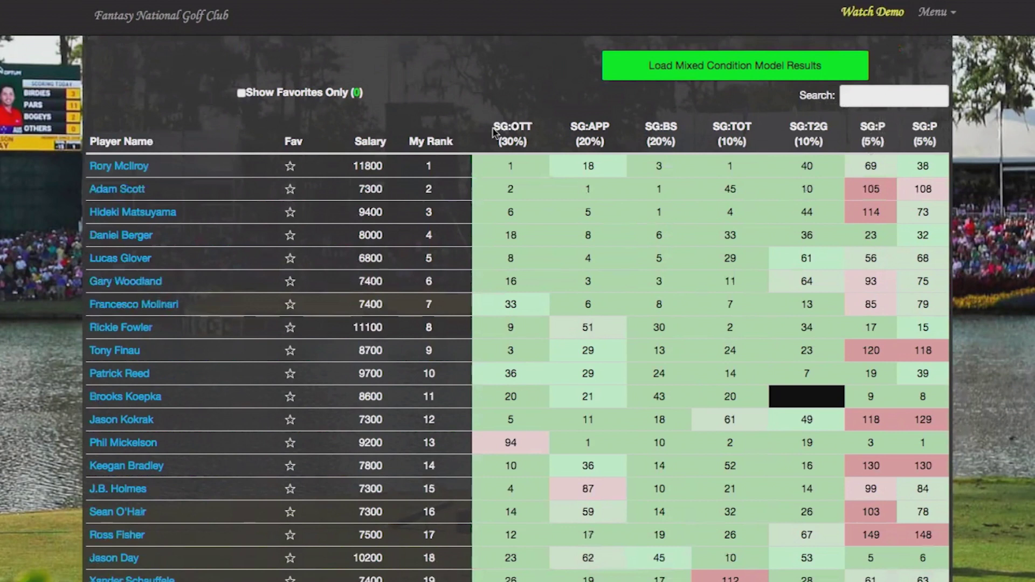
pyautogui.moveTo(880, 213)
pyautogui.scroll(2, 990, 172)
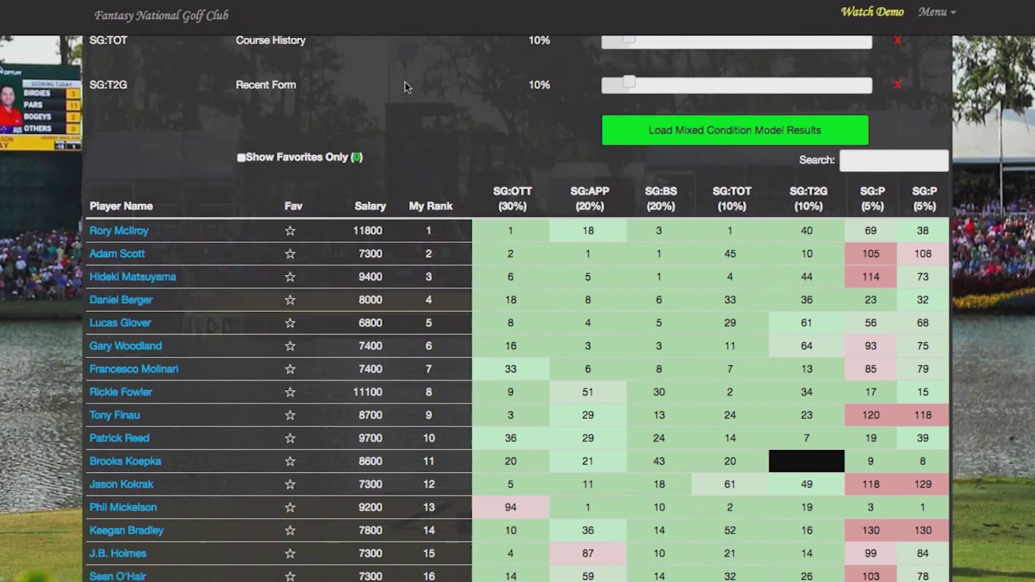
pyautogui.scroll(-1, 406, 87)
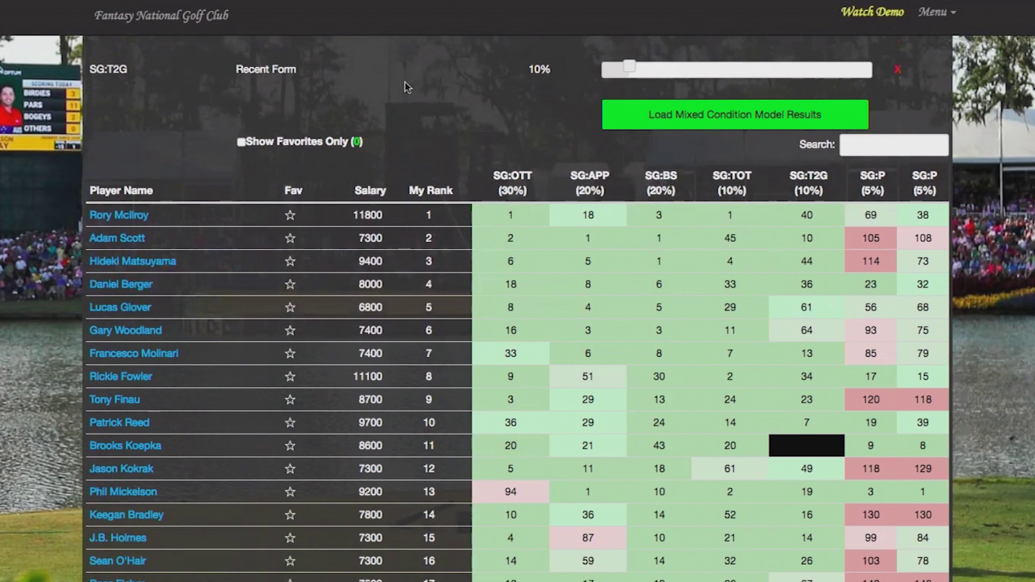
# Examine the players ranked from about 10 to 50, including the per-column stat details for Nick Watney
pyautogui.scroll(-8, 406, 87)
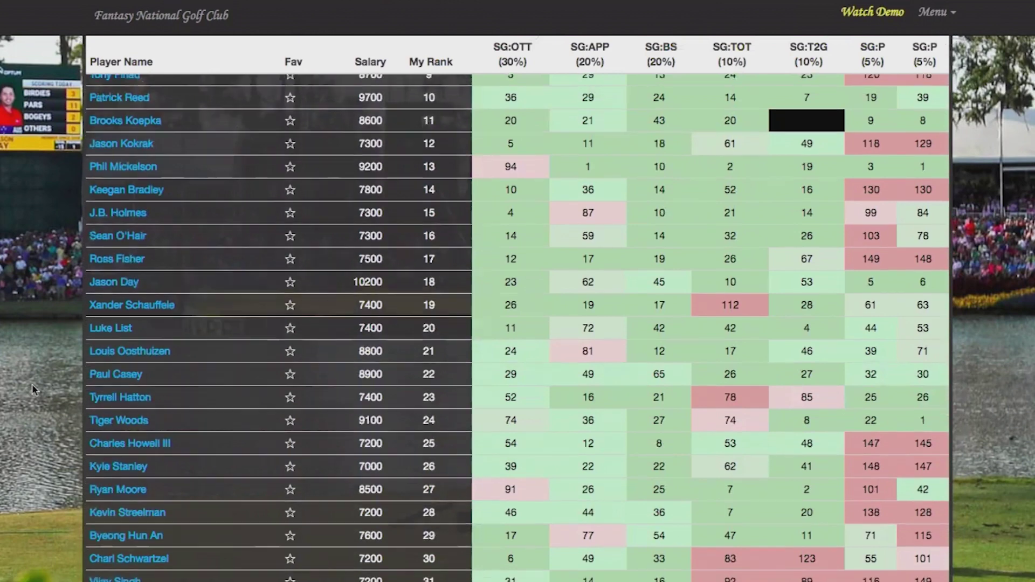
pyautogui.scroll(-2, 31, 384)
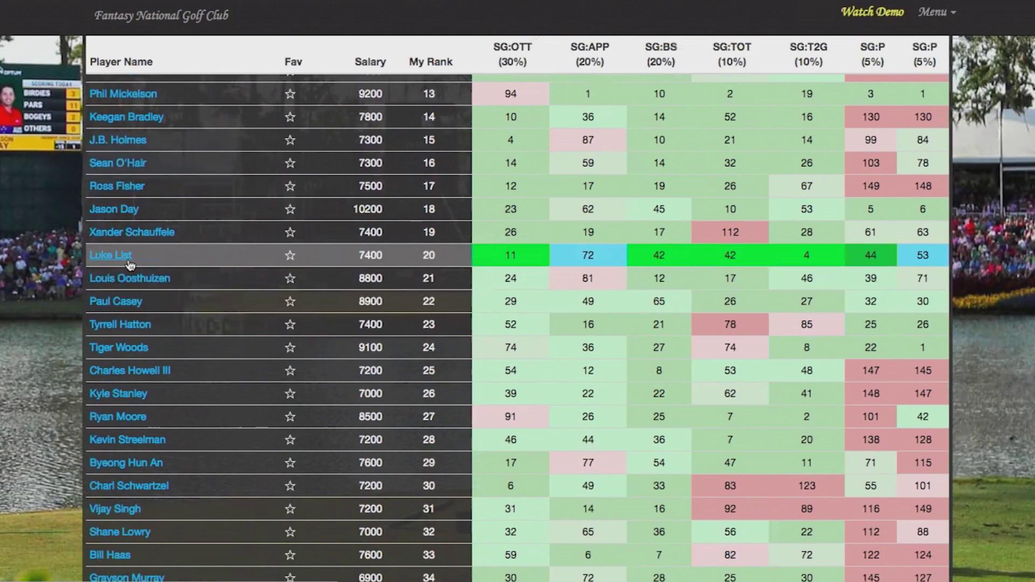
pyautogui.scroll(-3, 47, 280)
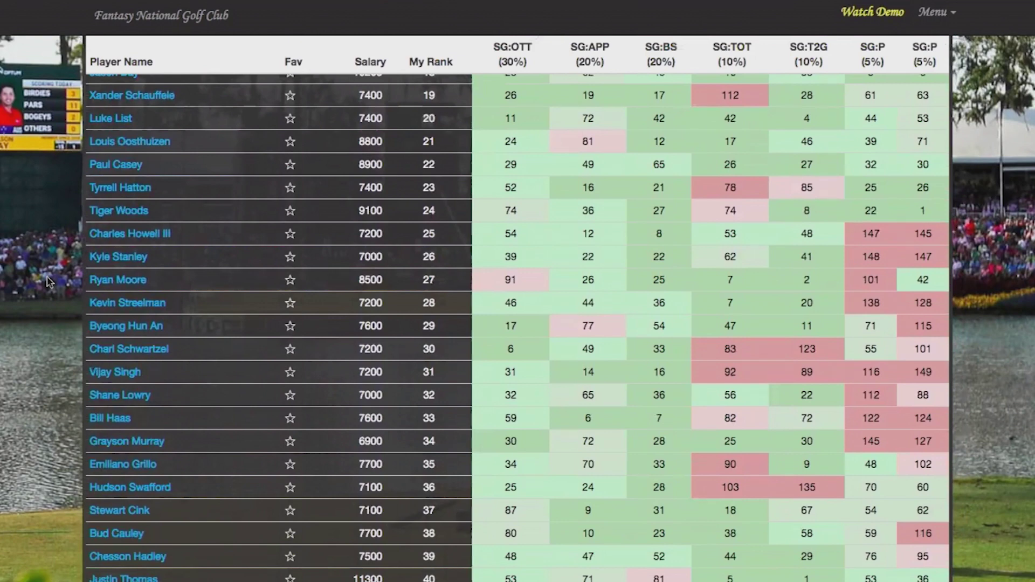
pyautogui.scroll(-1, 49, 351)
pyautogui.scroll(-3, 48, 351)
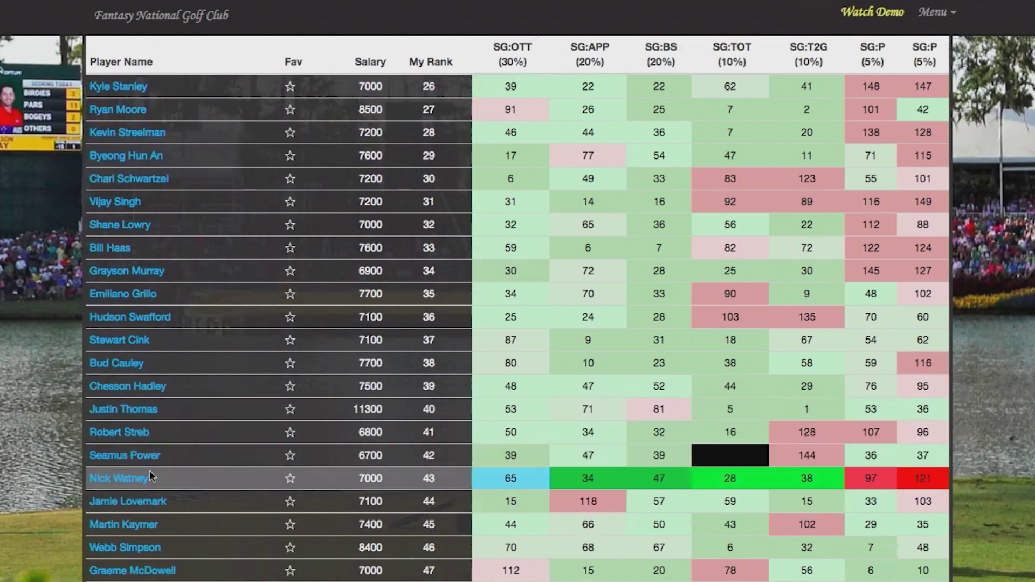
pyautogui.moveTo(506, 481)
pyautogui.moveTo(582, 481)
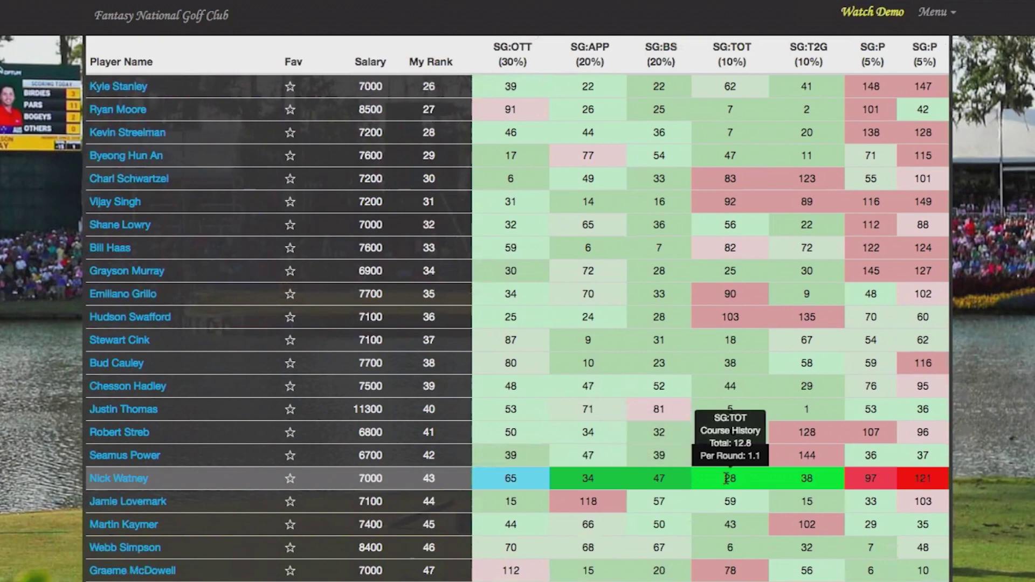
pyautogui.moveTo(805, 487)
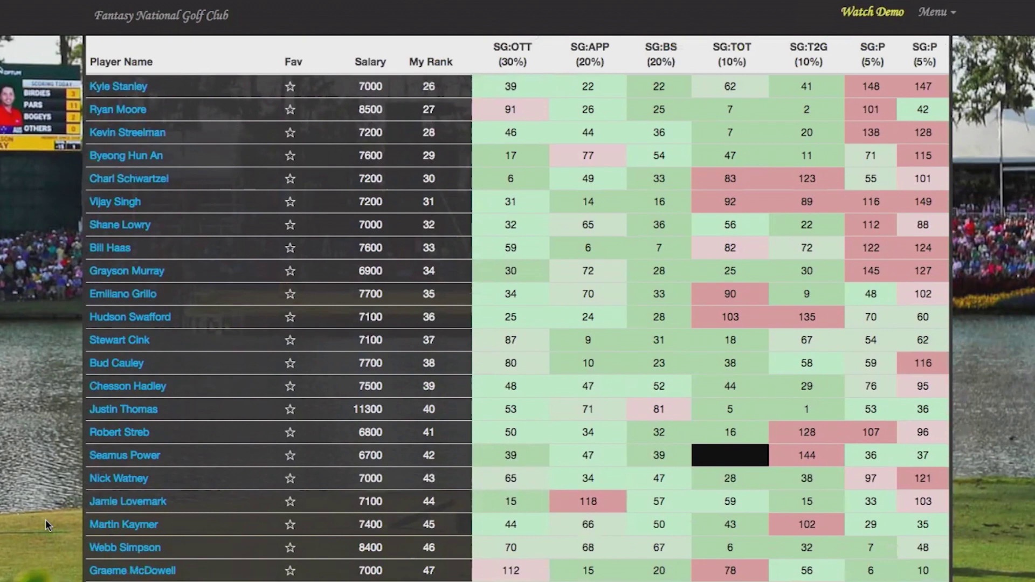
pyautogui.scroll(-1, 45, 519)
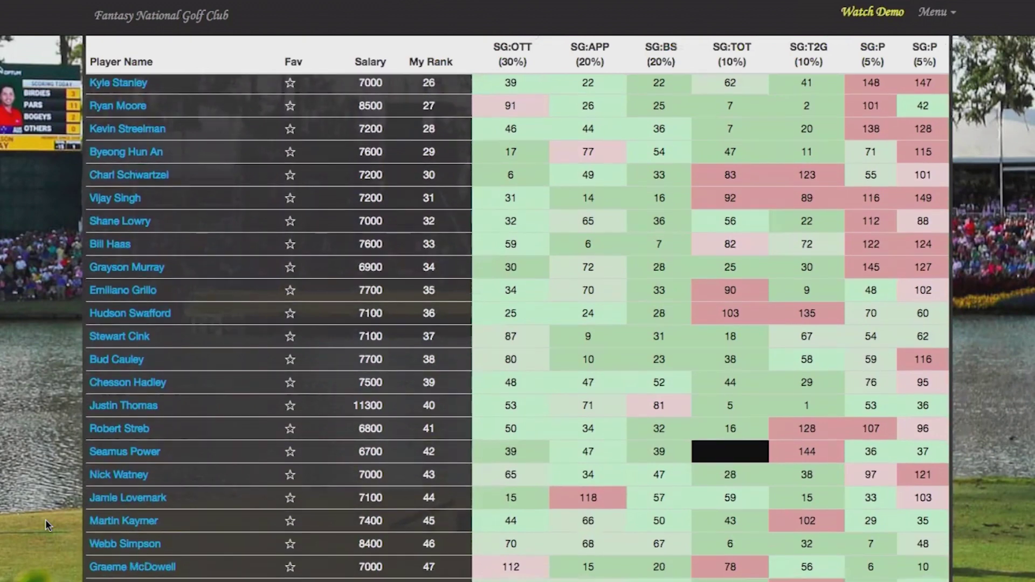
pyautogui.scroll(-2, 46, 520)
pyautogui.scroll(-3, 45, 519)
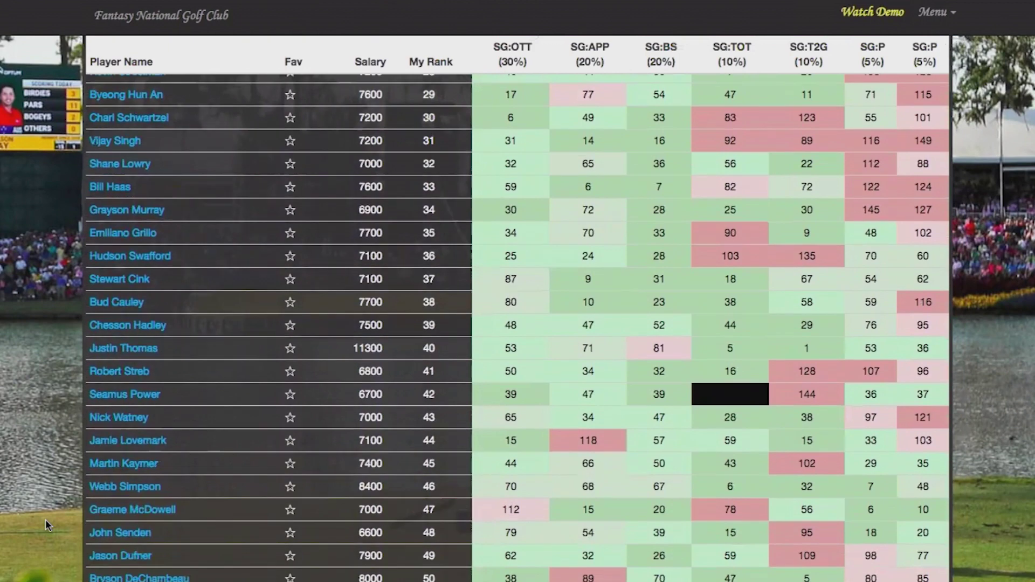
pyautogui.scroll(-3, 45, 519)
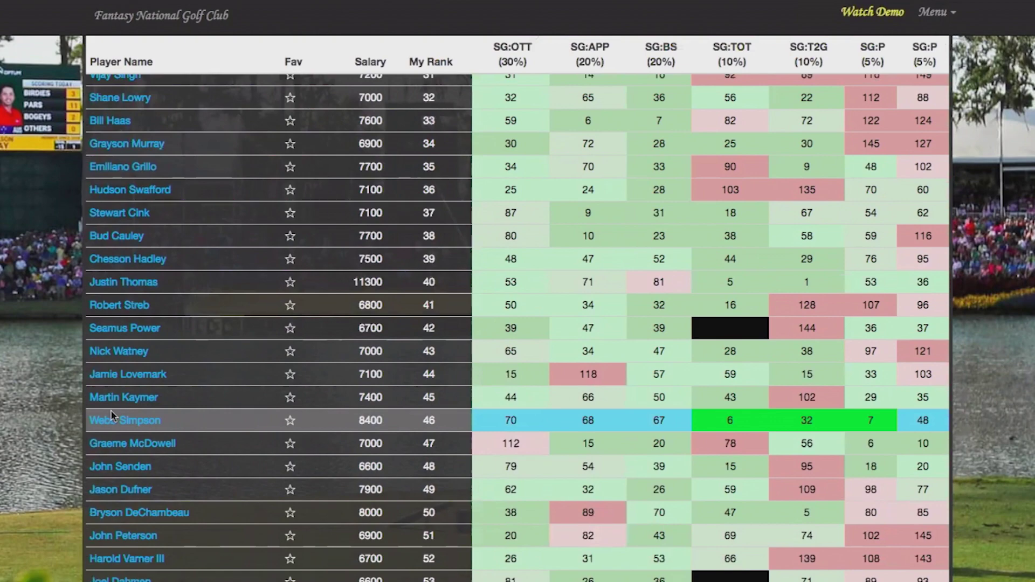
# Search the rankings table for "post" and clear the search to restore the full player list
pyautogui.scroll(10, 65, 334)
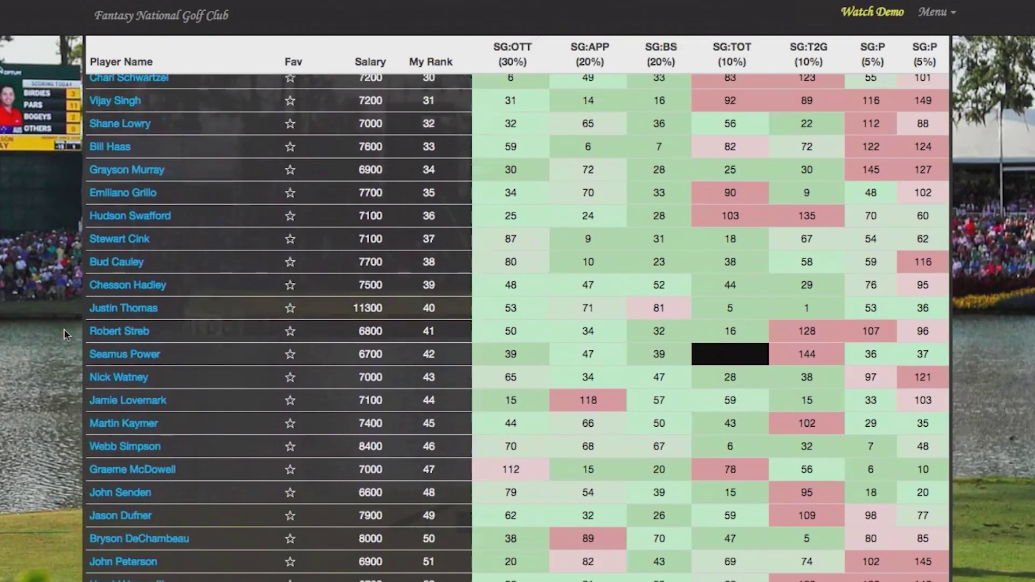
pyautogui.scroll(6, 64, 334)
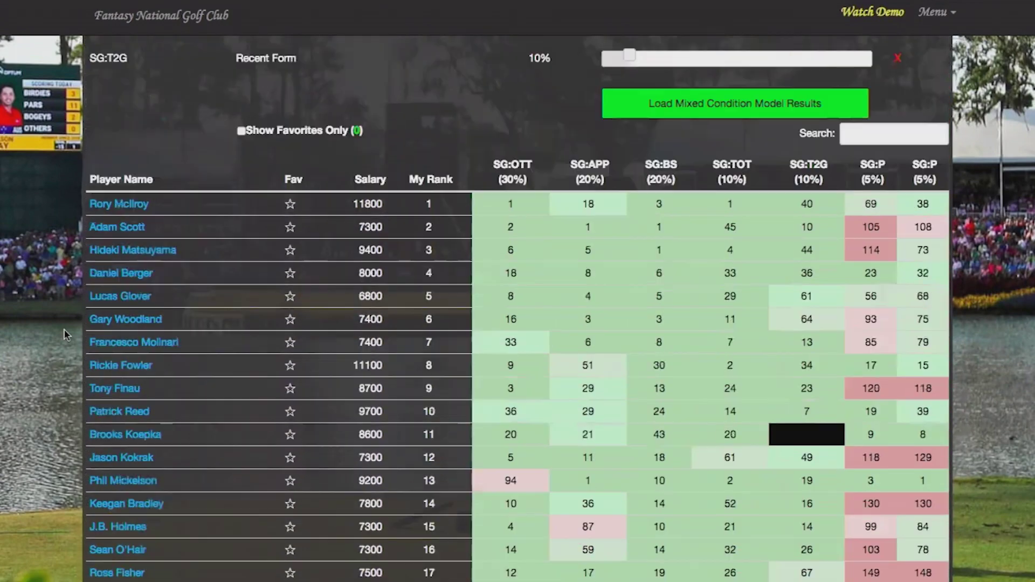
pyautogui.click(865, 134)
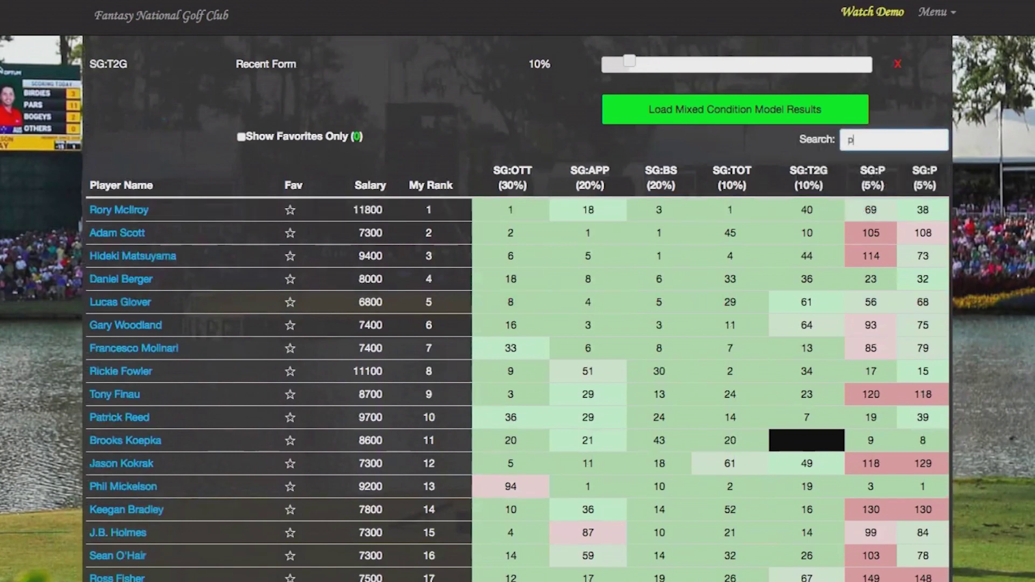
pyautogui.write('post')
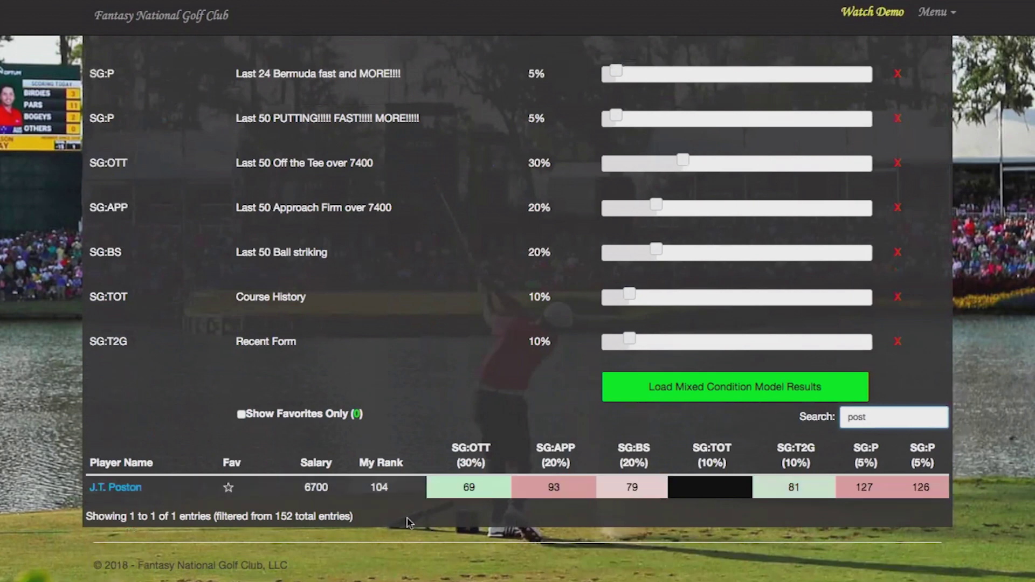
pyautogui.press('BackSpace')
pyautogui.press('BackSpace')
pyautogui.press('BackSpace')
pyautogui.press('BackSpace')
pyautogui.scroll(-5, 408, 522)
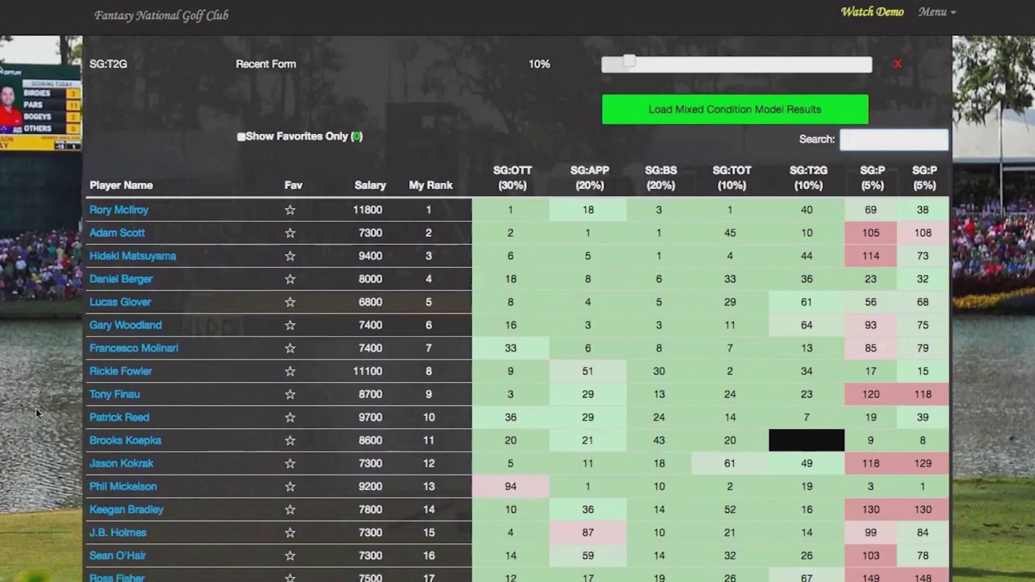
# Review the top-ranked players alongside the stat columns and weights applied in the Mixed Condition Model
pyautogui.scroll(-2, 36, 408)
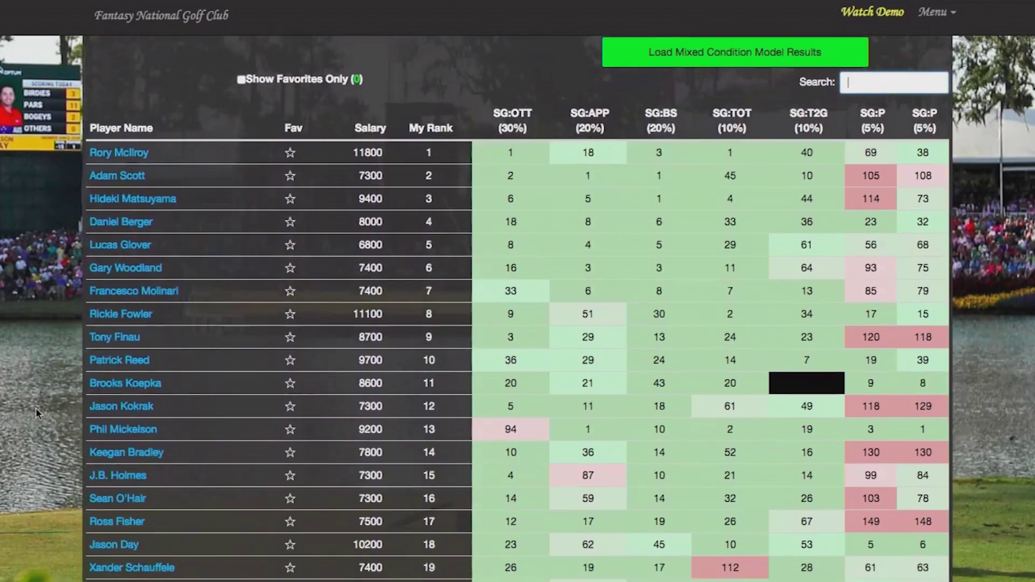
pyautogui.scroll(-3, 36, 408)
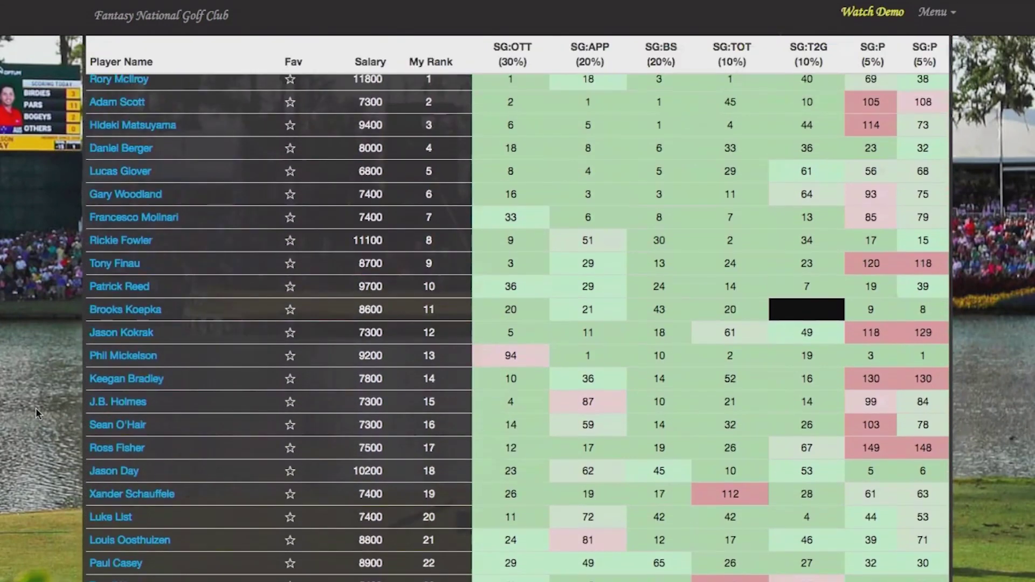
pyautogui.scroll(6, 35, 408)
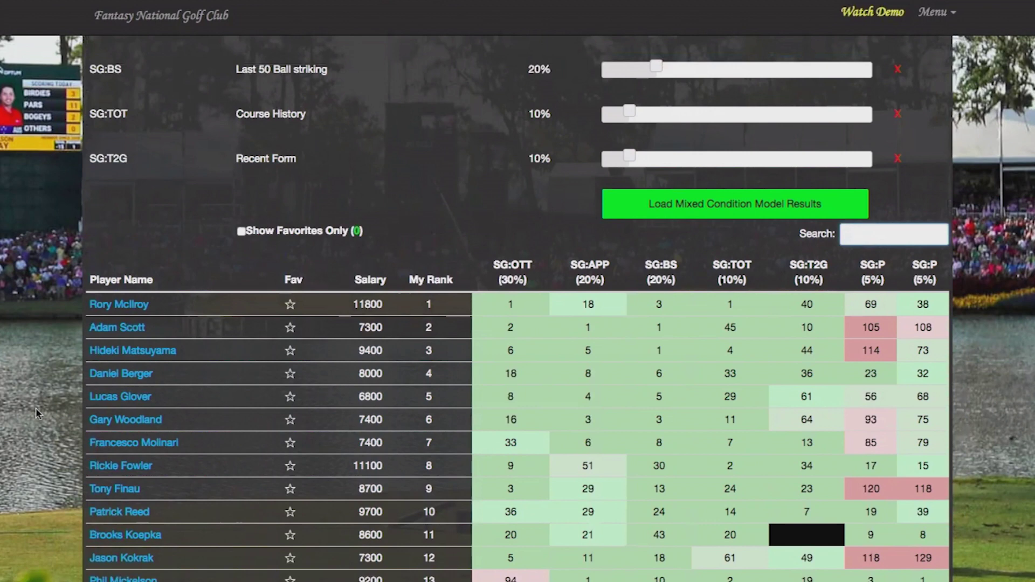
pyautogui.scroll(2, 36, 408)
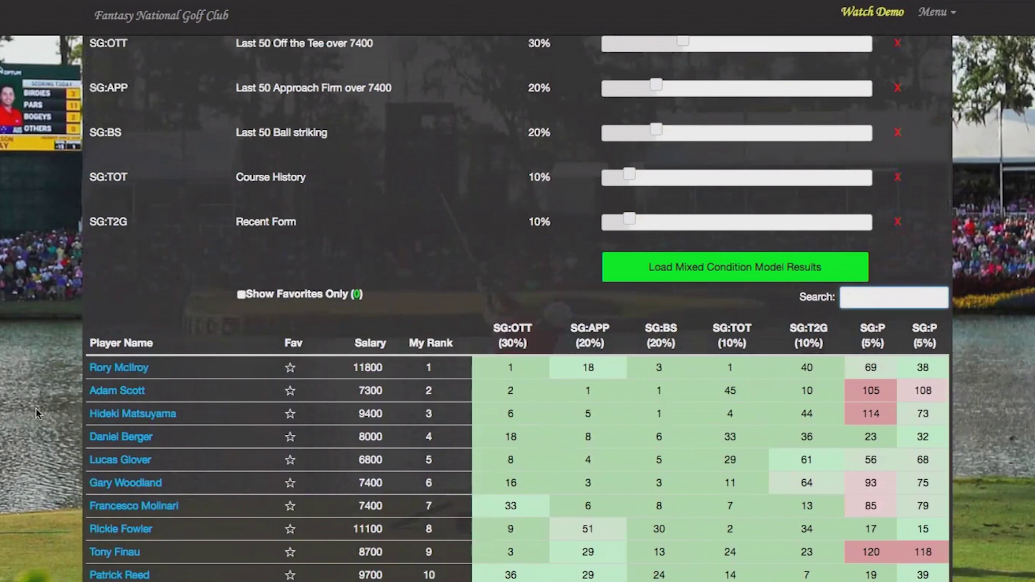
pyautogui.scroll(1, 35, 408)
pyautogui.scroll(2, 35, 408)
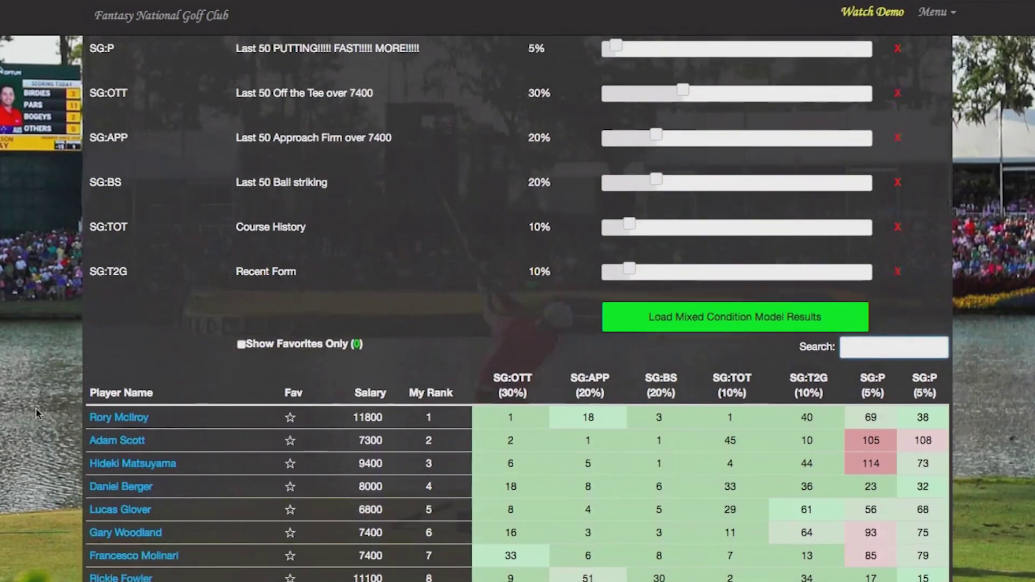
pyautogui.scroll(2, 35, 408)
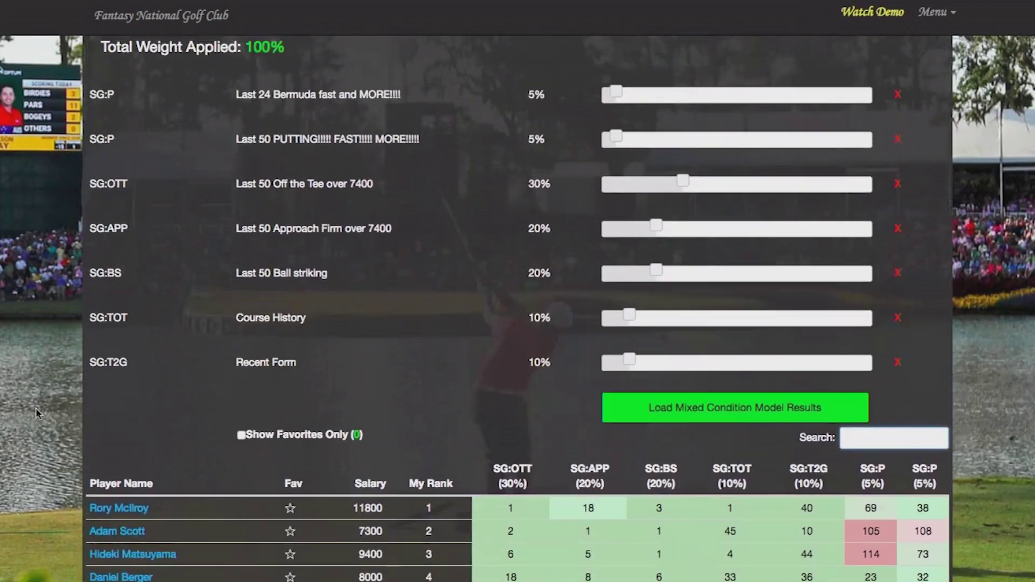
pyautogui.scroll(-10, 36, 408)
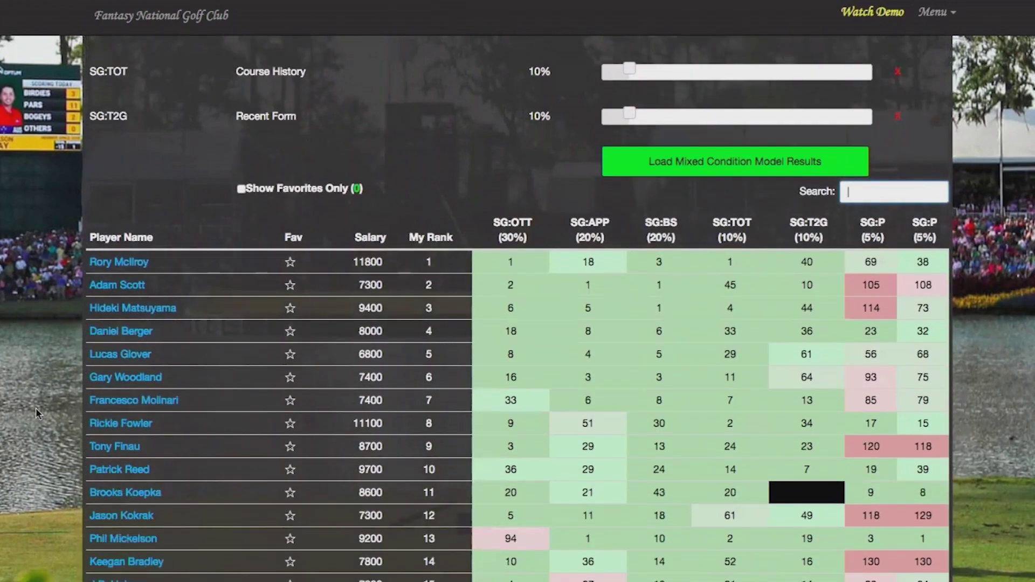
# Examine the stat ranks of the top 29 or so players in the Mixed Condition Model results
pyautogui.scroll(-4, 35, 408)
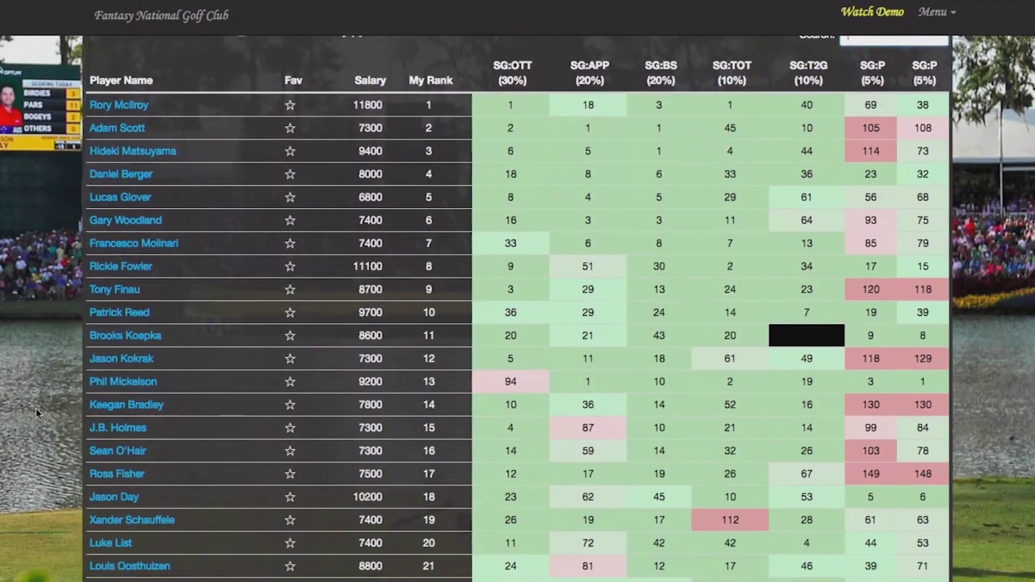
pyautogui.scroll(-1, 36, 408)
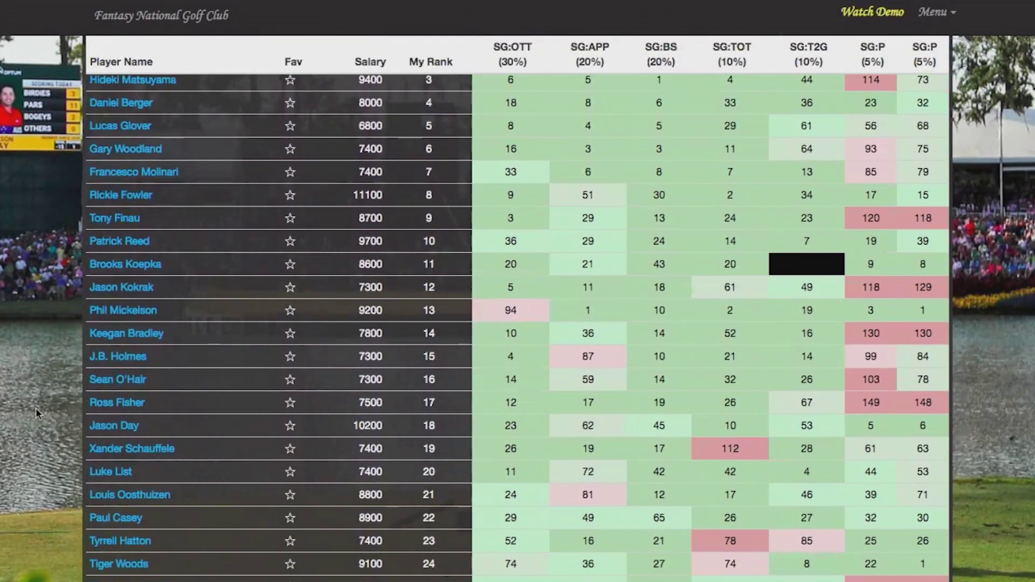
pyautogui.scroll(-1, 35, 408)
pyautogui.scroll(-1, 35, 407)
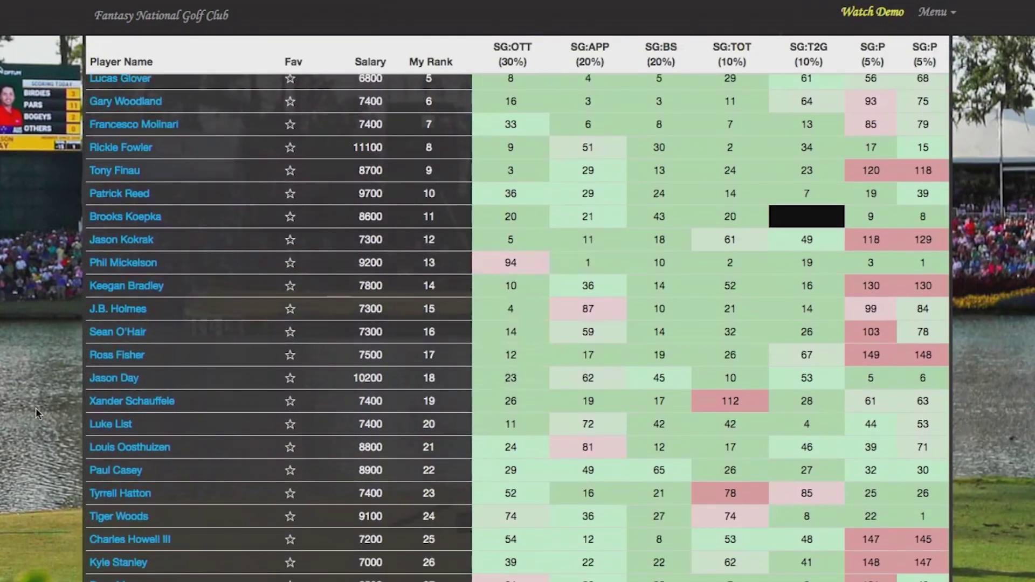
pyautogui.scroll(-2, 36, 408)
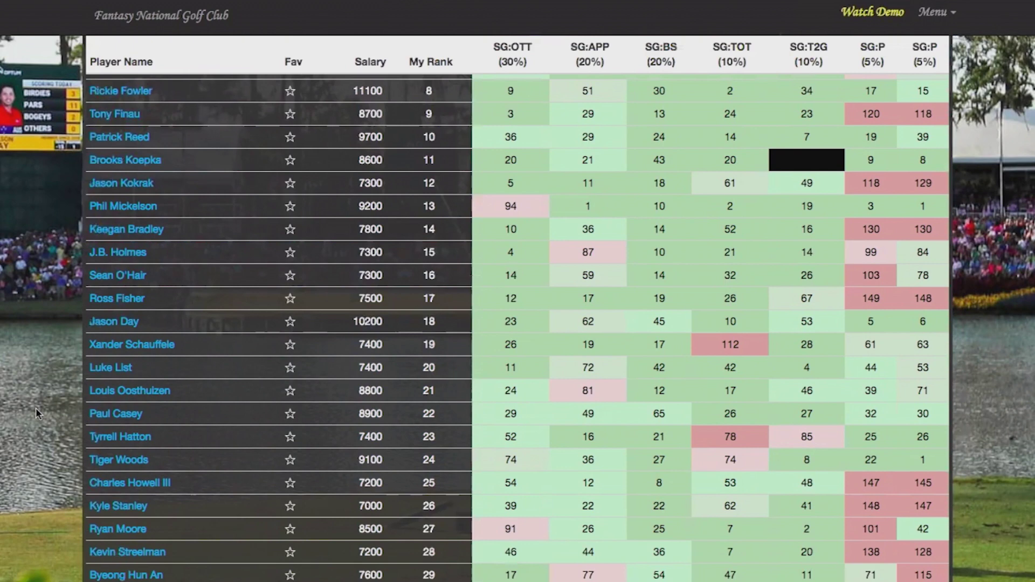
pyautogui.scroll(3, 36, 407)
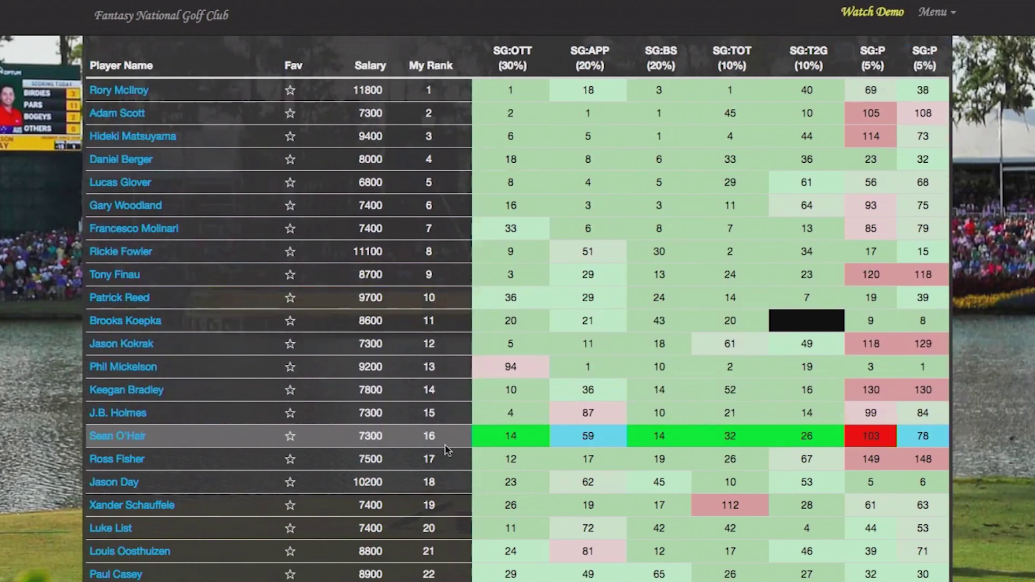
# Sort the model results by SG:APP, best first, and open Bill Haas's player page
pyautogui.click(584, 52)
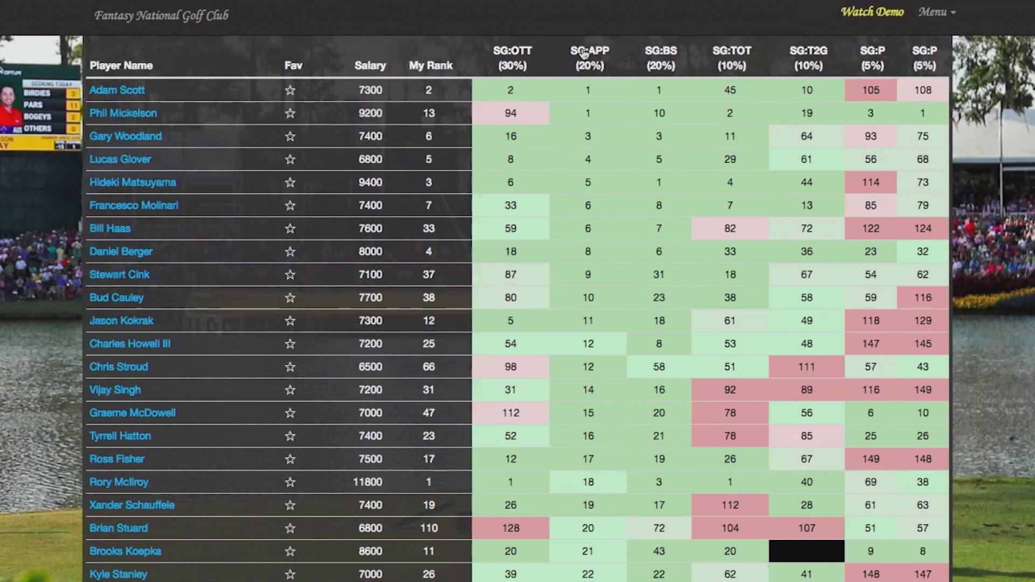
pyautogui.moveTo(588, 228)
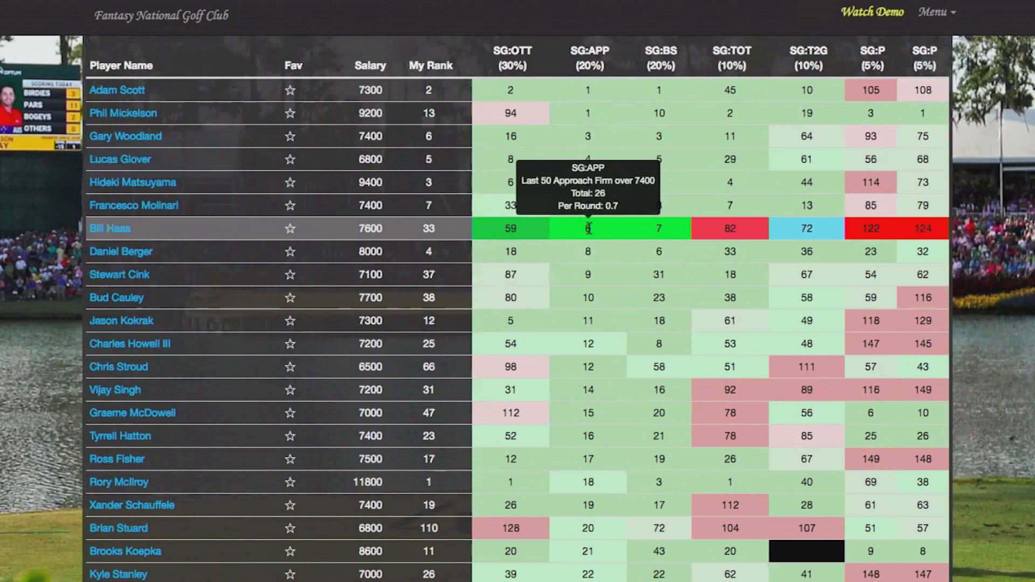
pyautogui.click(108, 229)
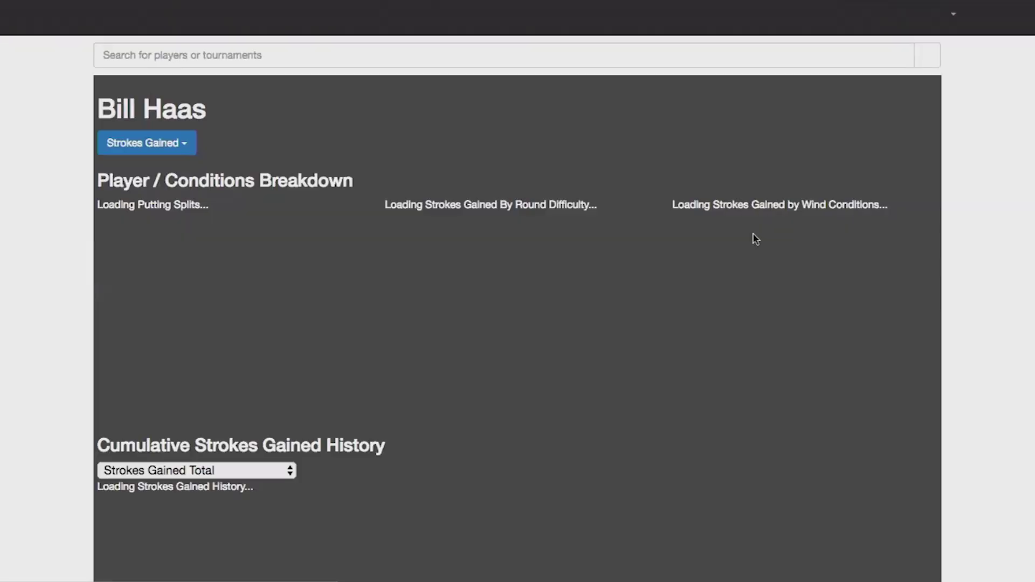
# Filter Bill Haas's tournament history by "Wells" to check his past Wells Fargo strokes gained
pyautogui.scroll(-3, 982, 322)
pyautogui.scroll(-3, 982, 319)
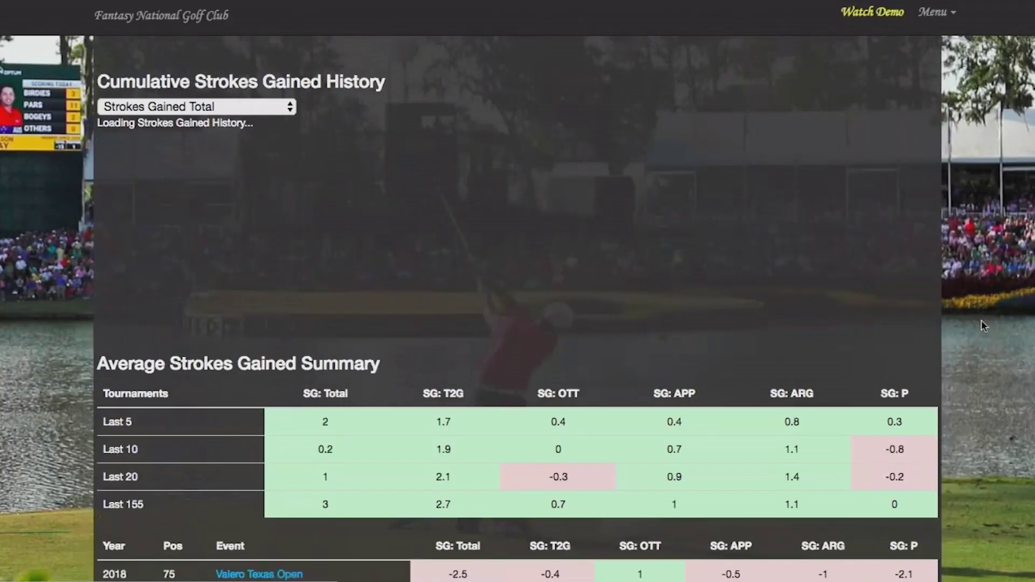
pyautogui.scroll(-4, 982, 319)
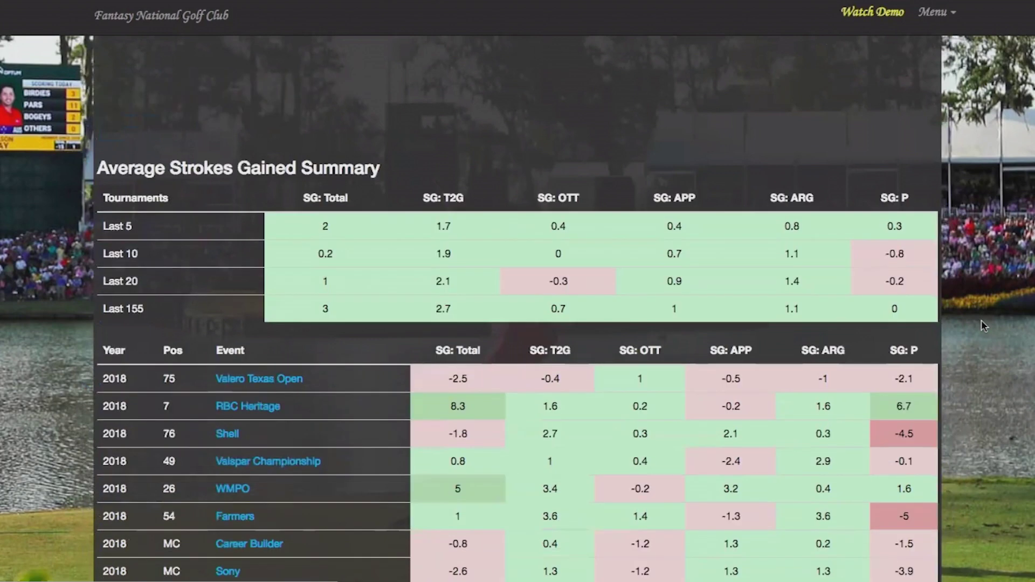
pyautogui.scroll(-1, 982, 320)
pyautogui.click(900, 292)
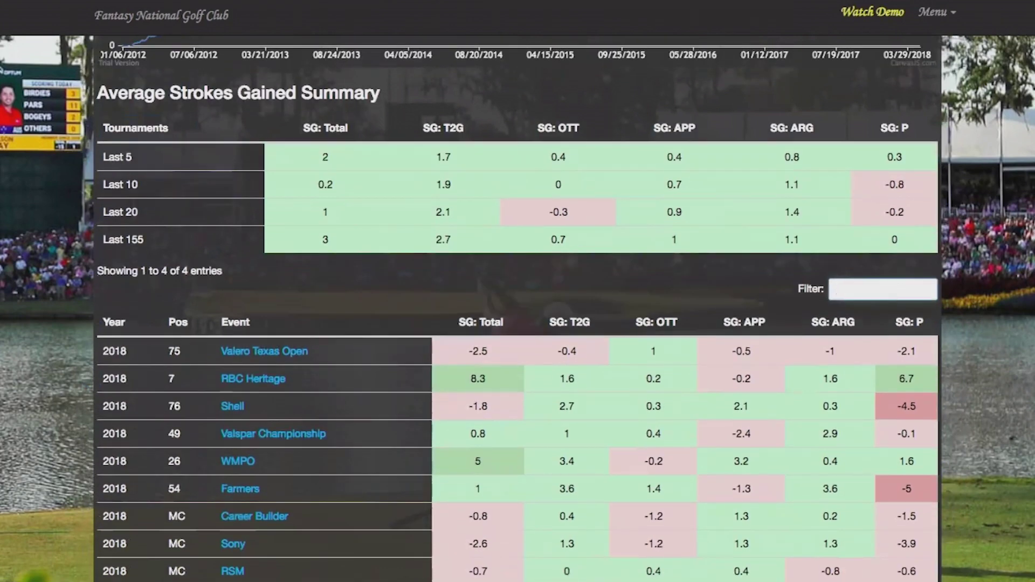
pyautogui.write('Wells')
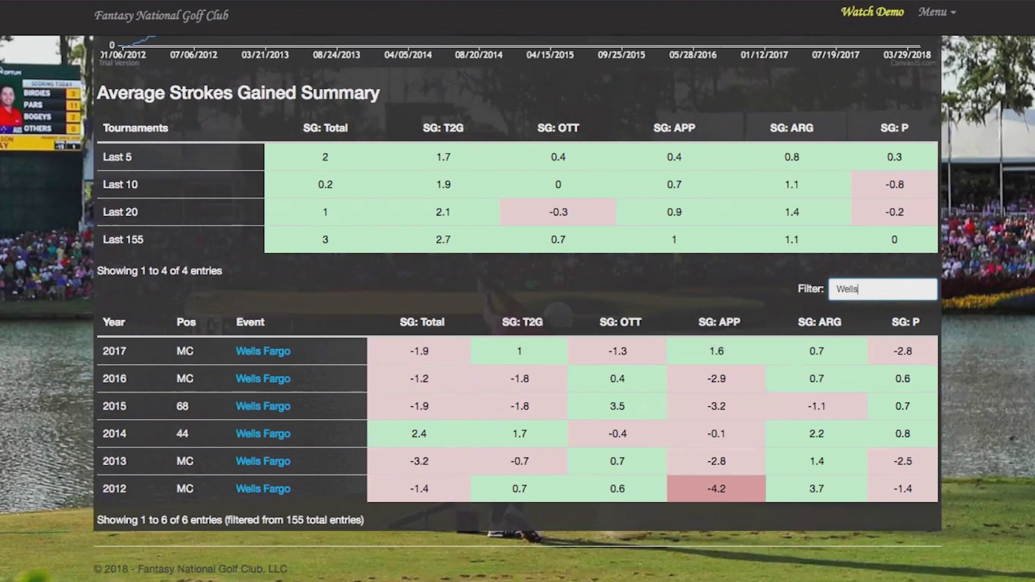
# Return to the 2018 Wells Fargo DraftKings page and look over its player table
pyautogui.moveTo(3, 0)
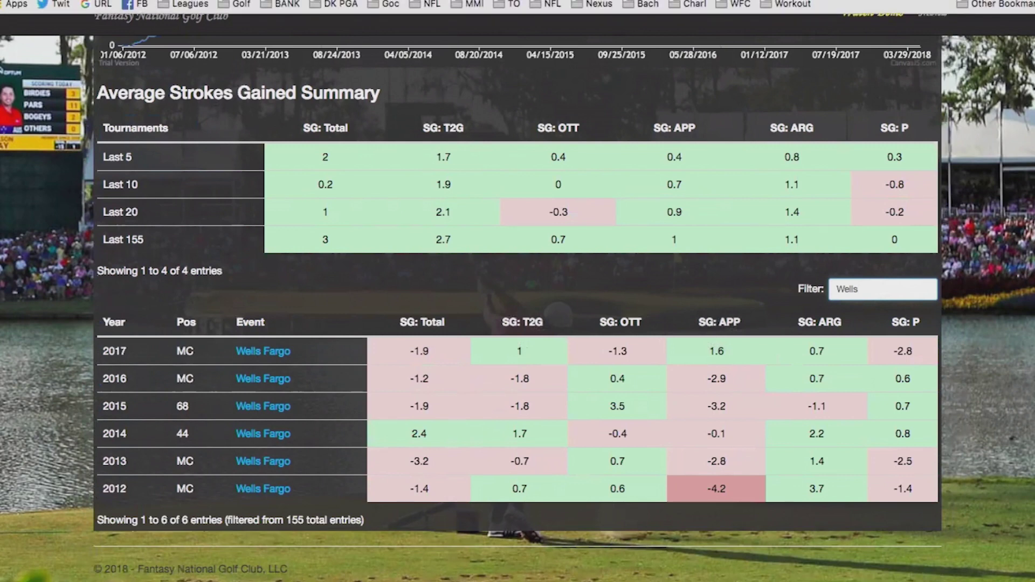
pyautogui.press('super+bracketleft')
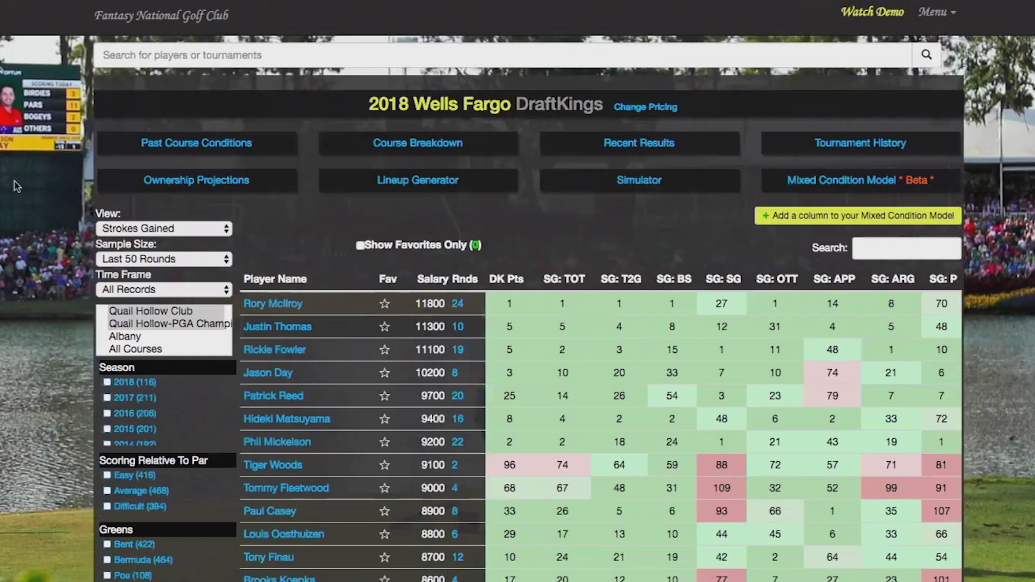
pyautogui.scroll(-2, 15, 181)
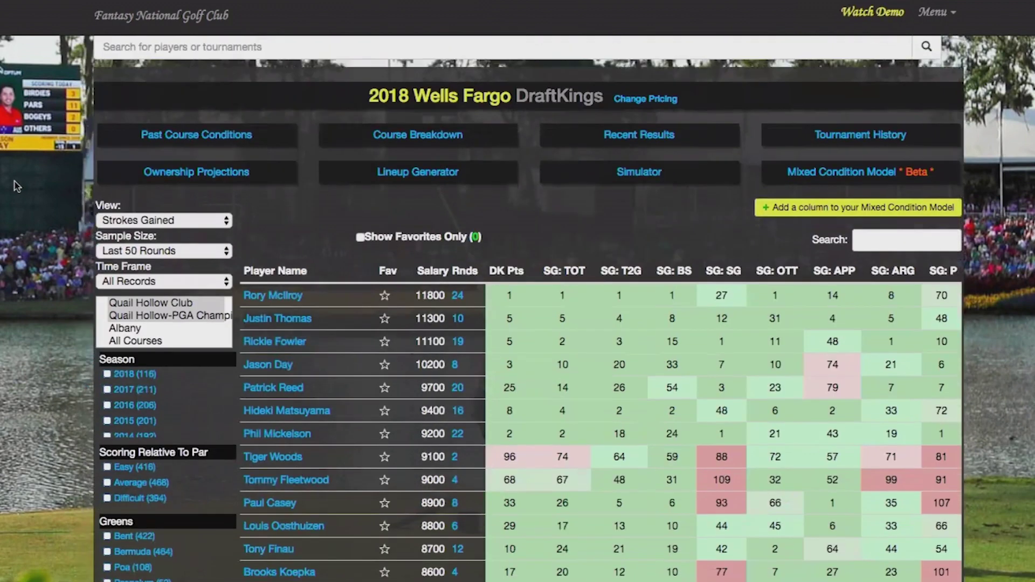
pyautogui.scroll(-2, 14, 181)
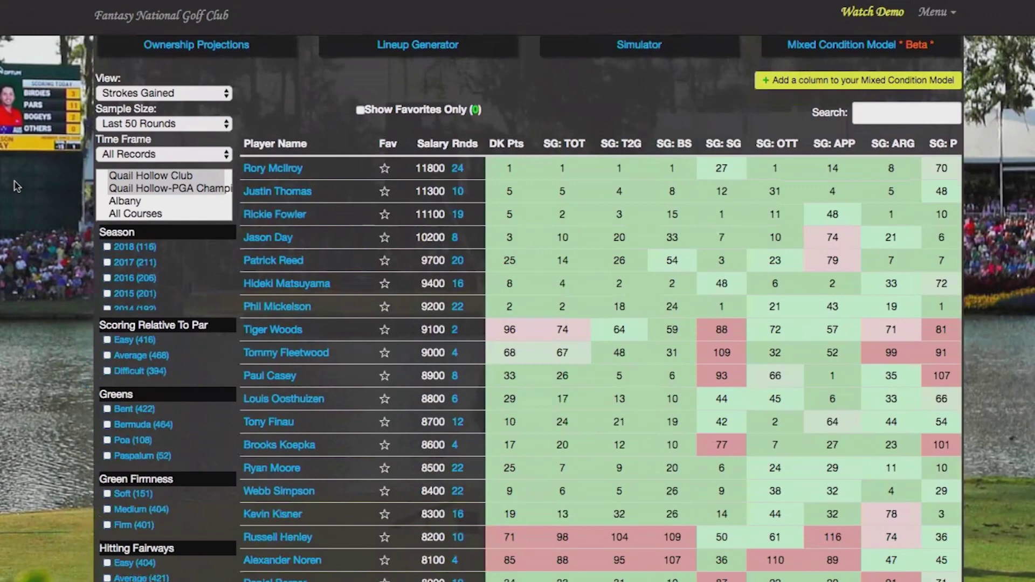
pyautogui.scroll(-1, 15, 182)
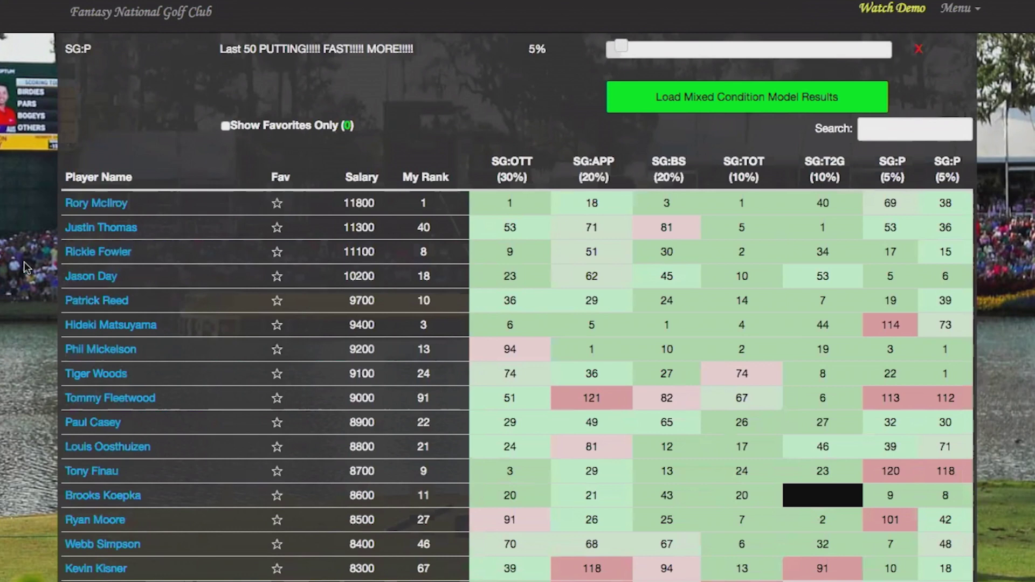
pyautogui.scroll(2, 24, 261)
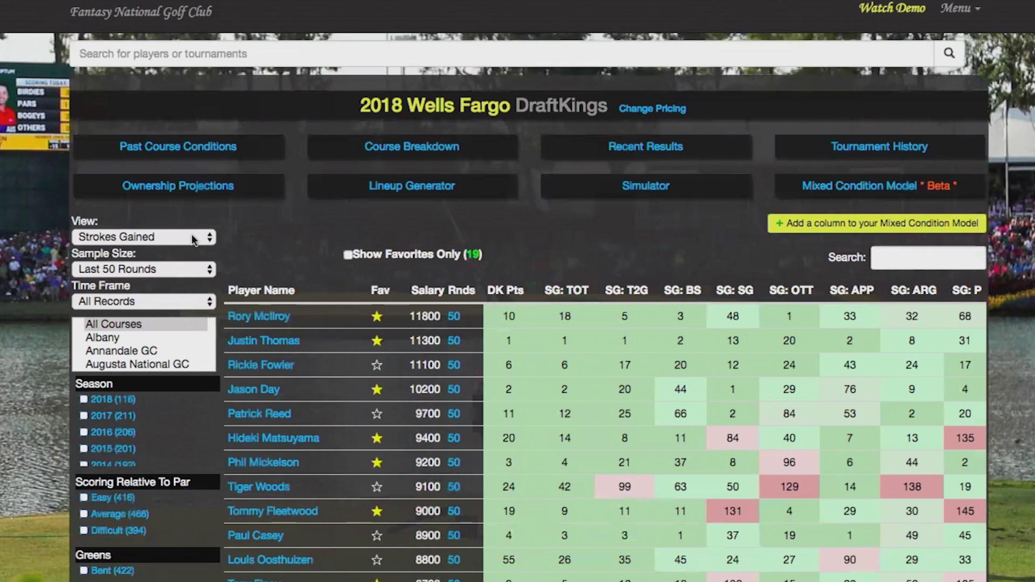
# Switch the view to Custom Stat Model and bring up the stat weights of the active Stat Board Template
pyautogui.click(192, 234)
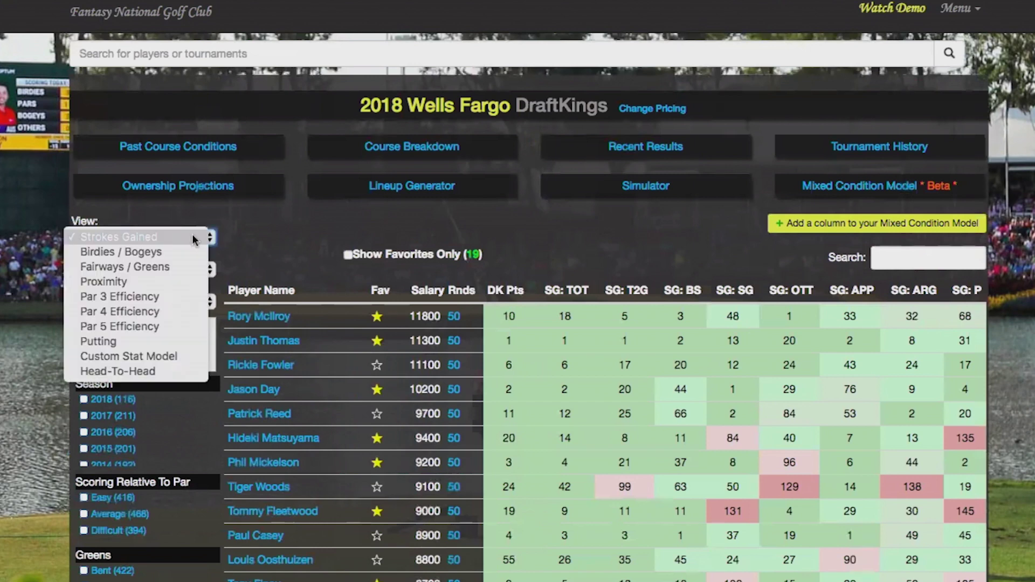
pyautogui.click(199, 355)
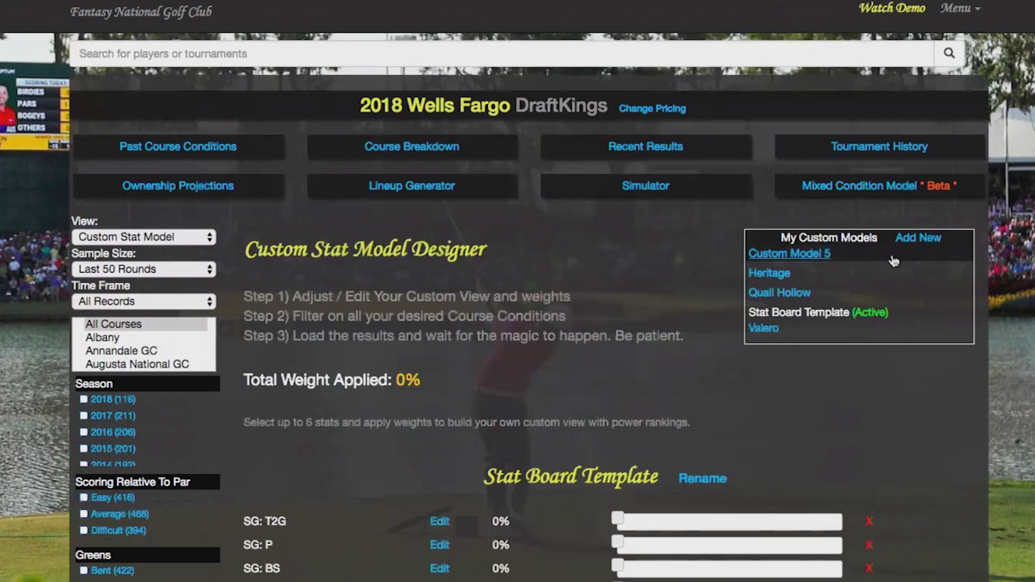
pyautogui.scroll(-3, 911, 461)
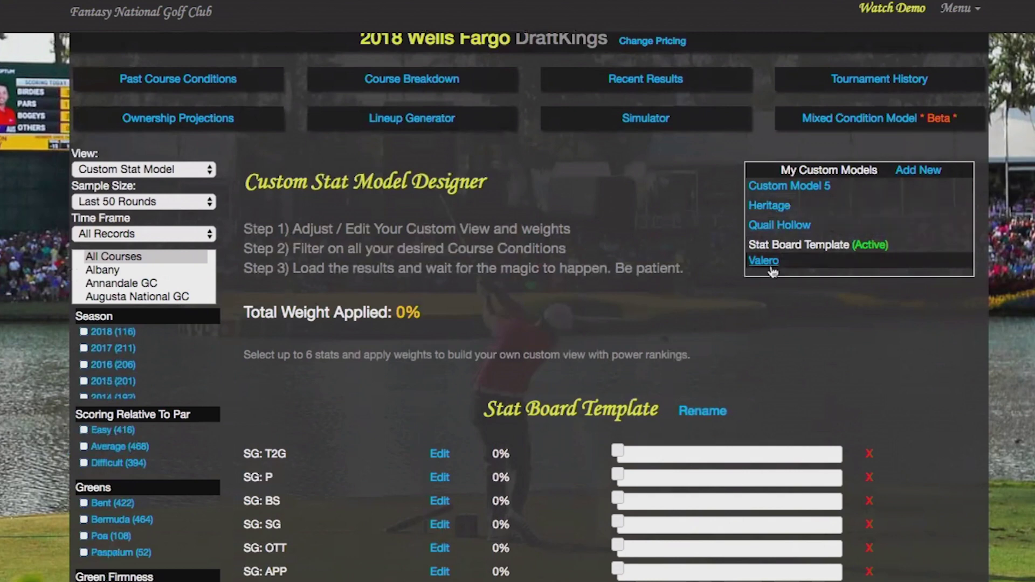
pyautogui.scroll(-3, 891, 385)
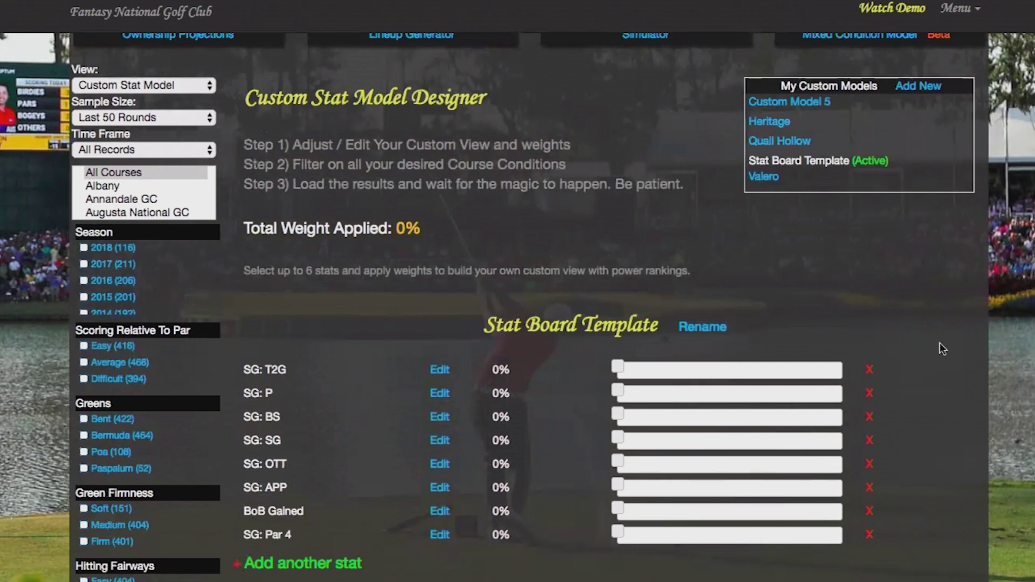
pyautogui.scroll(-3, 940, 343)
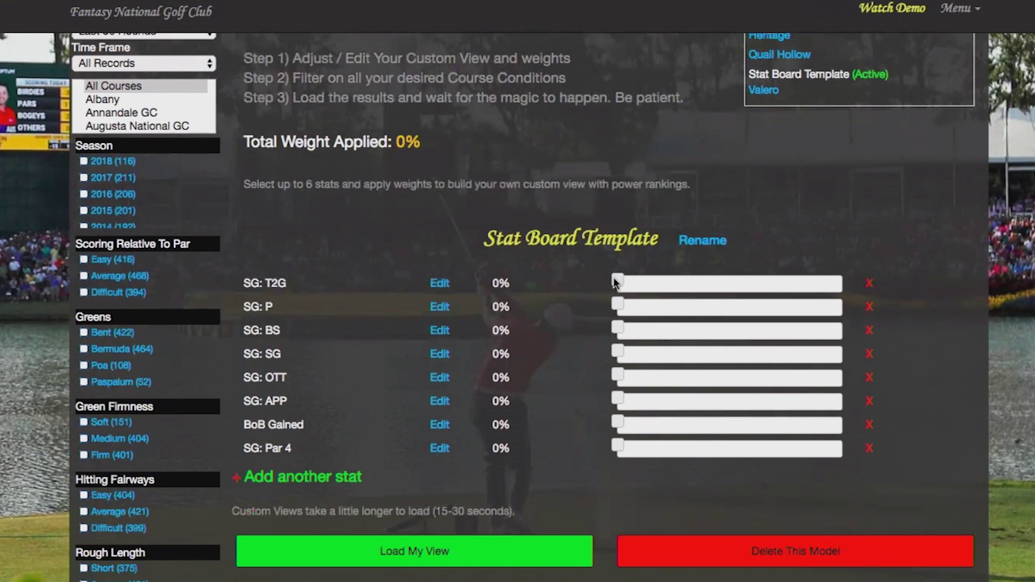
# Weight the template's stats: SG: T2G 19%, P 11%, BS 20%, SG 16%, OTT 8%, APP 10%, BoB Gained 9%, Par 4 7%
pyautogui.moveTo(616, 282); pyautogui.dragTo(678, 307)
pyautogui.moveTo(618, 329); pyautogui.dragTo(684, 335)
pyautogui.moveTo(620, 354); pyautogui.dragTo(626, 399)
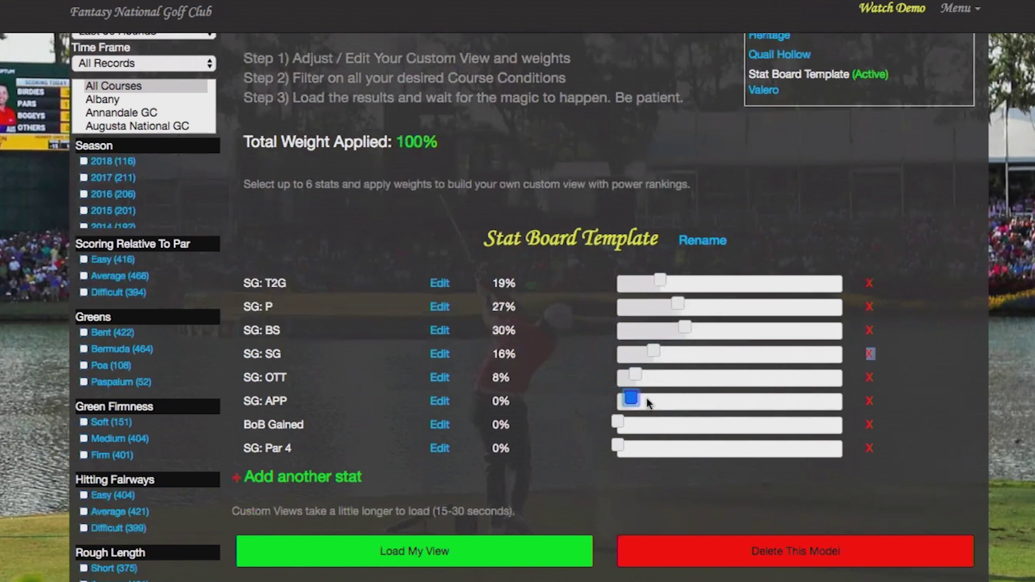
pyautogui.moveTo(682, 329); pyautogui.dragTo(663, 329)
pyautogui.moveTo(620, 399)
pyautogui.mouseDown()
pyautogui.moveTo(651, 399)
pyautogui.moveTo(640, 399)
pyautogui.mouseUp()
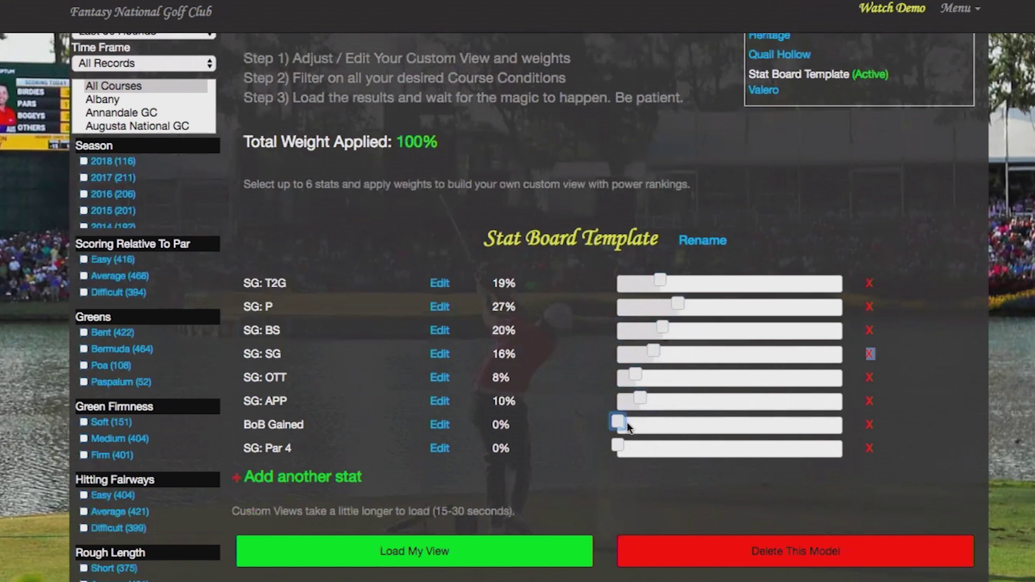
pyautogui.moveTo(678, 305); pyautogui.dragTo(642, 306)
pyautogui.moveTo(619, 423); pyautogui.dragTo(651, 449)
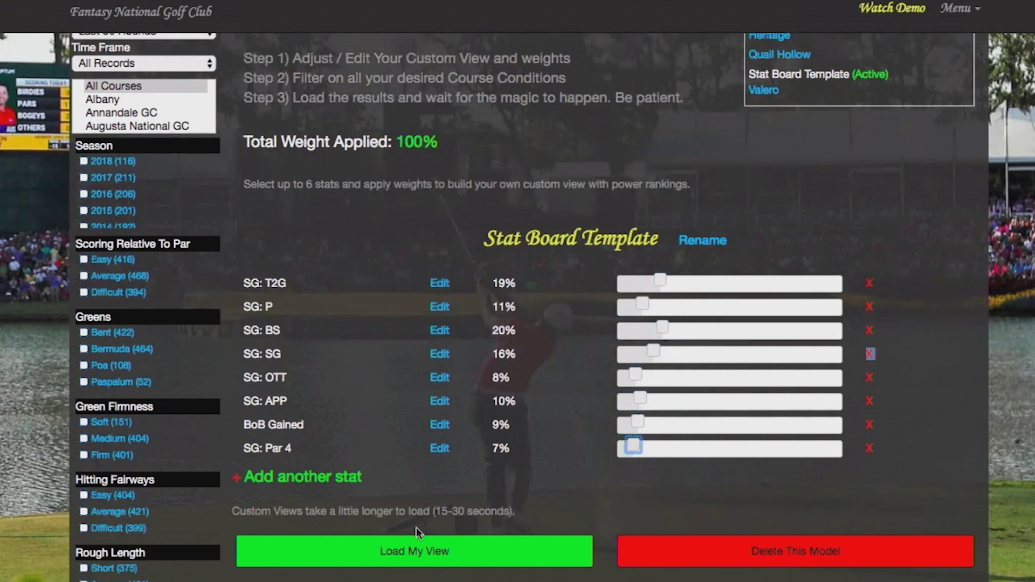
# Load the weighted Stat Board Template rankings for the last 50 rounds at all courses
pyautogui.click(407, 561)
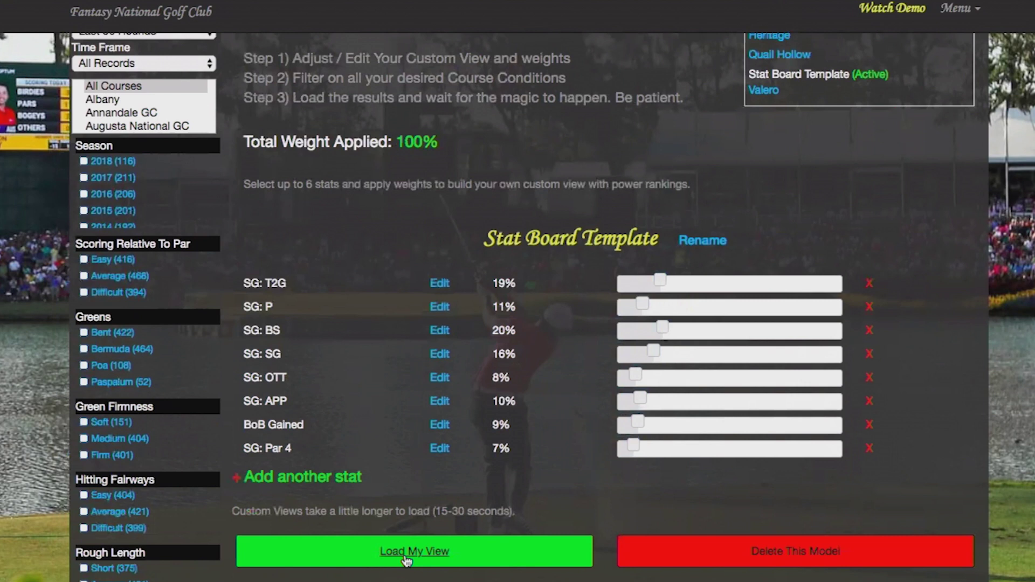
pyautogui.click(407, 561)
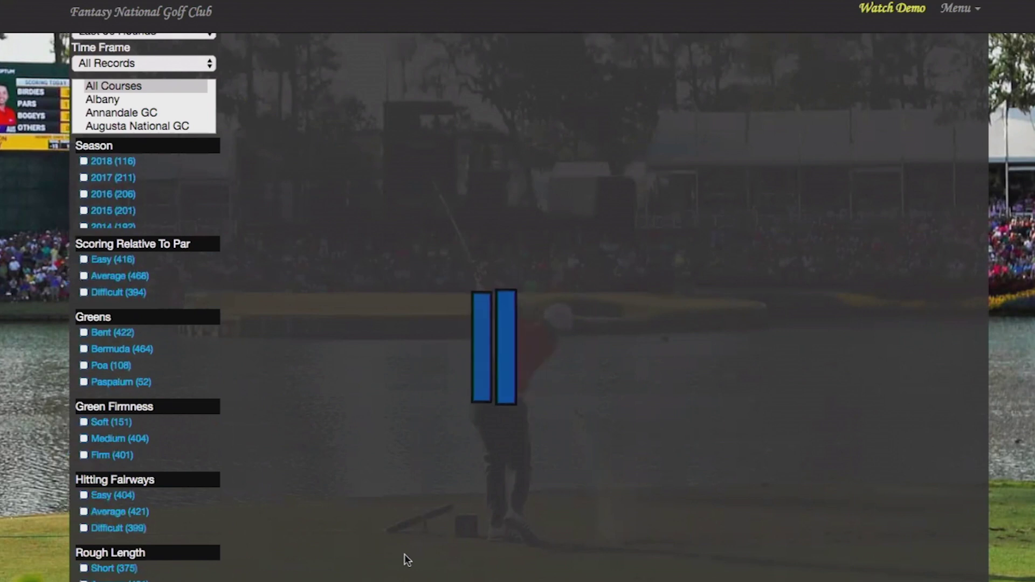
pyautogui.scroll(3, 40, 374)
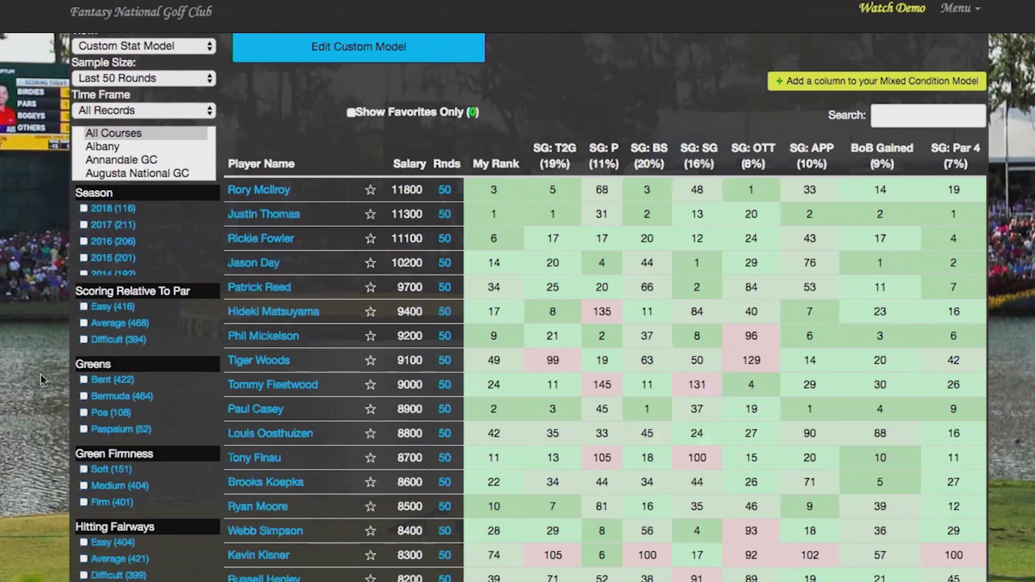
# Add the My Rank column to the Mixed Condition Model with the description "Custom Model Ranks"
pyautogui.scroll(1, 41, 350)
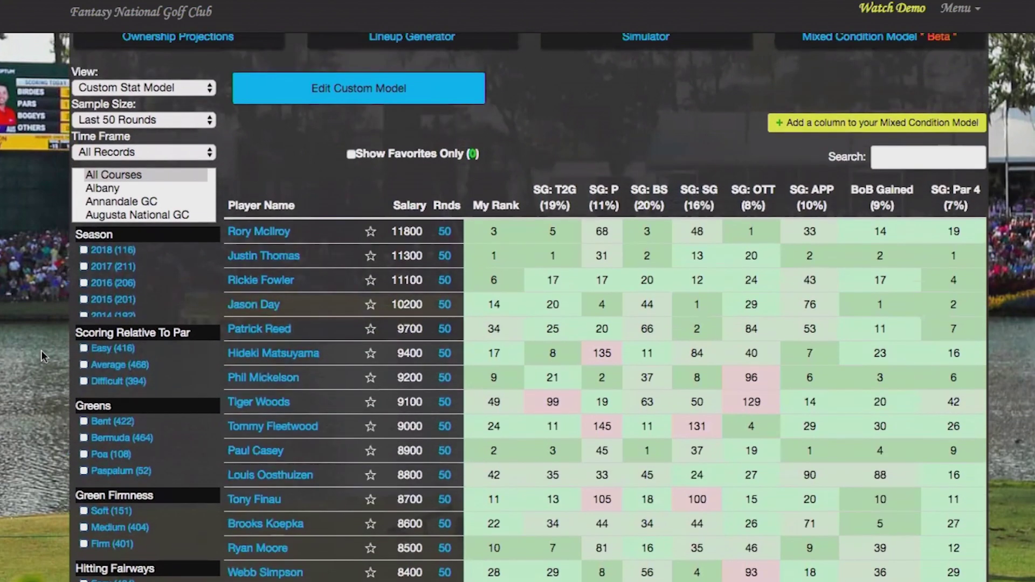
pyautogui.click(825, 125)
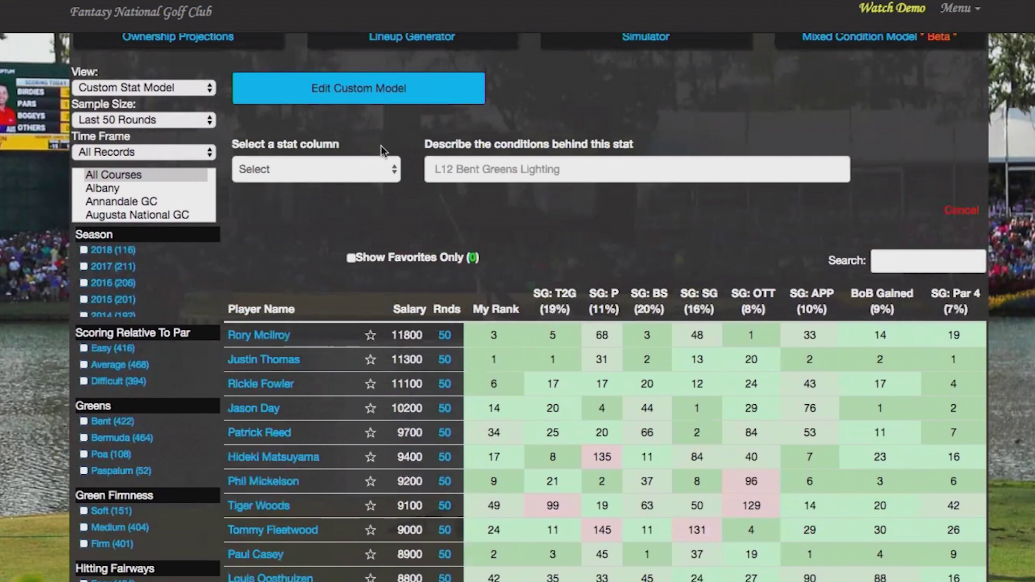
pyautogui.click(386, 169)
pyautogui.click(385, 184)
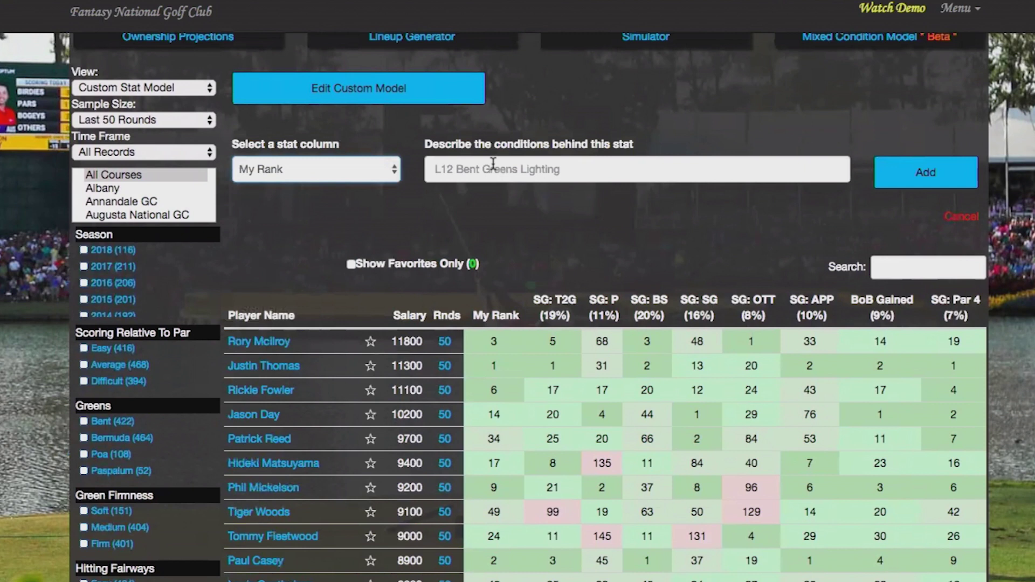
pyautogui.click(492, 163)
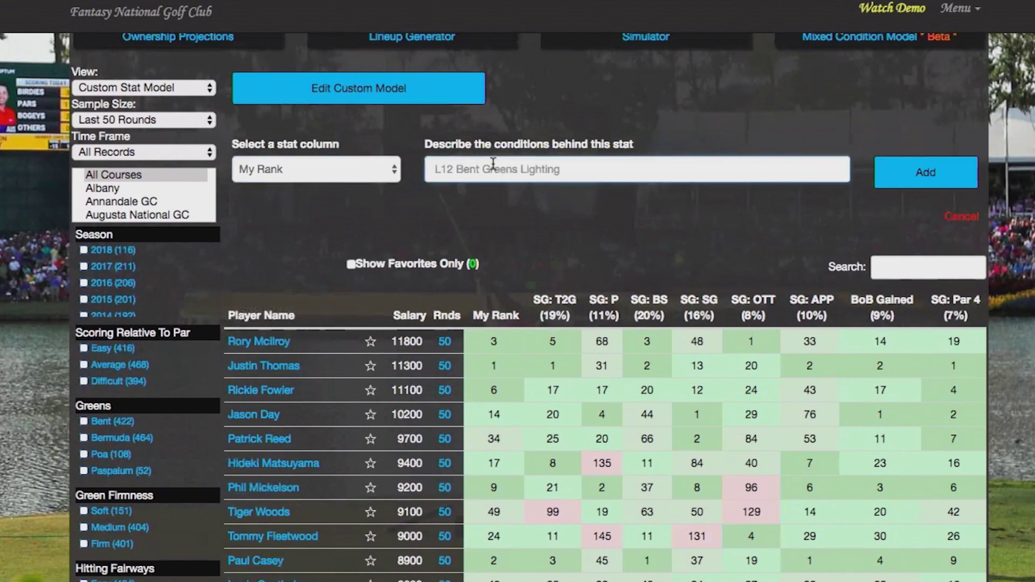
pyautogui.write('Custom Model')
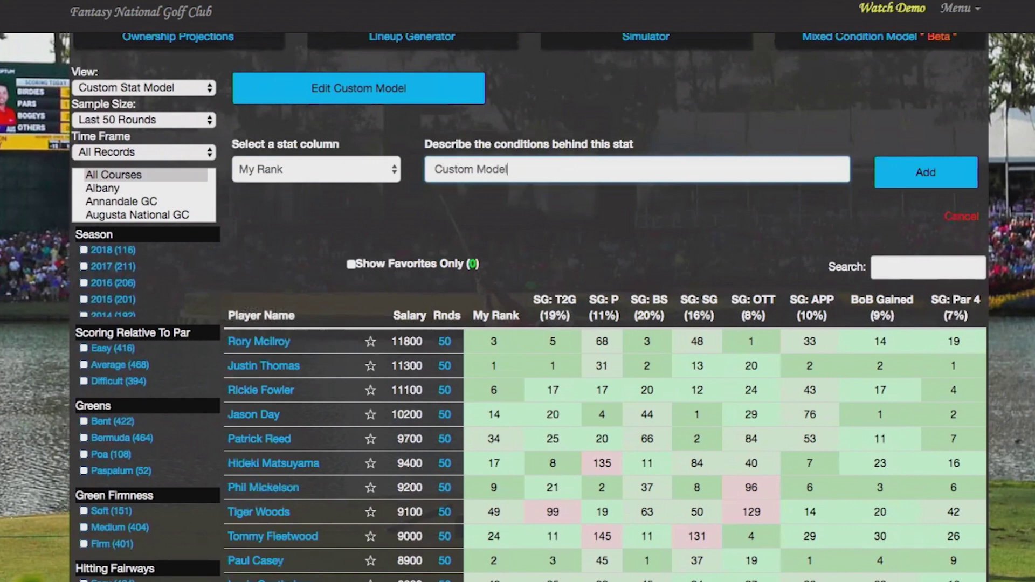
pyautogui.write(' Ranks')
pyautogui.click(944, 180)
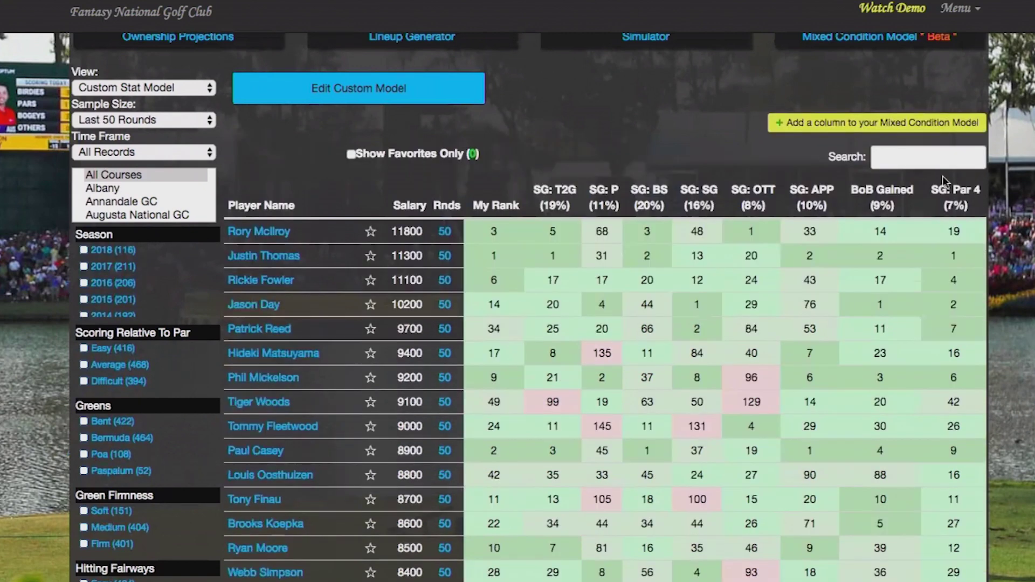
# Open the Mixed Condition Model for the 2018 Wells Fargo DraftKings contest and bring up its column weights
pyautogui.scroll(2, 678, 114)
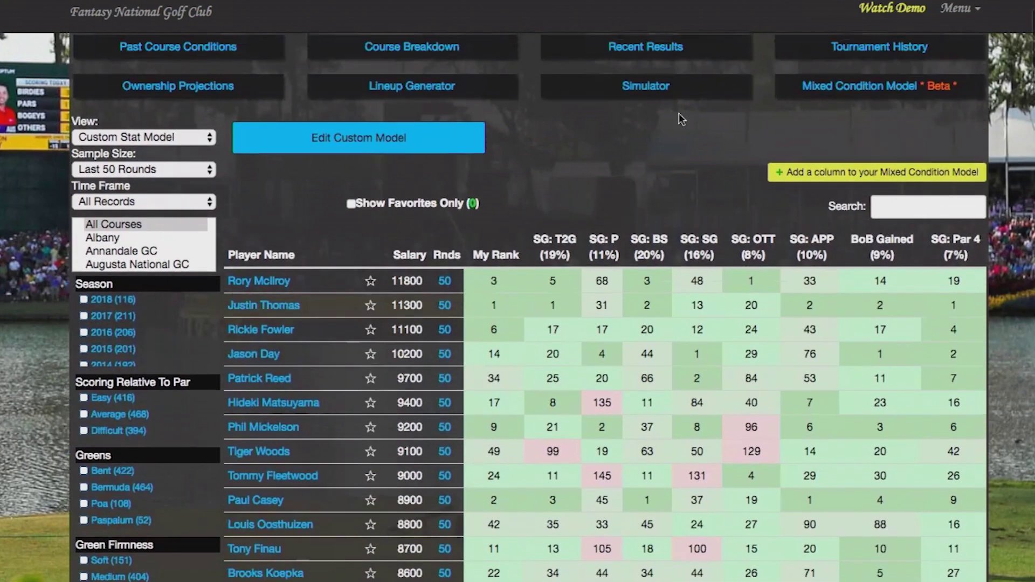
pyautogui.click(857, 90)
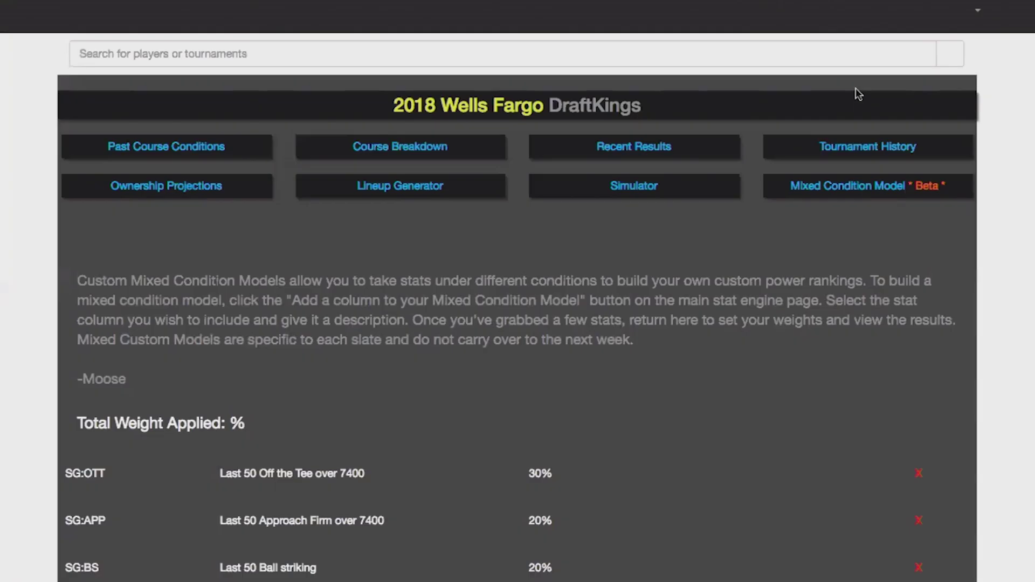
pyautogui.scroll(-5, 470, 320)
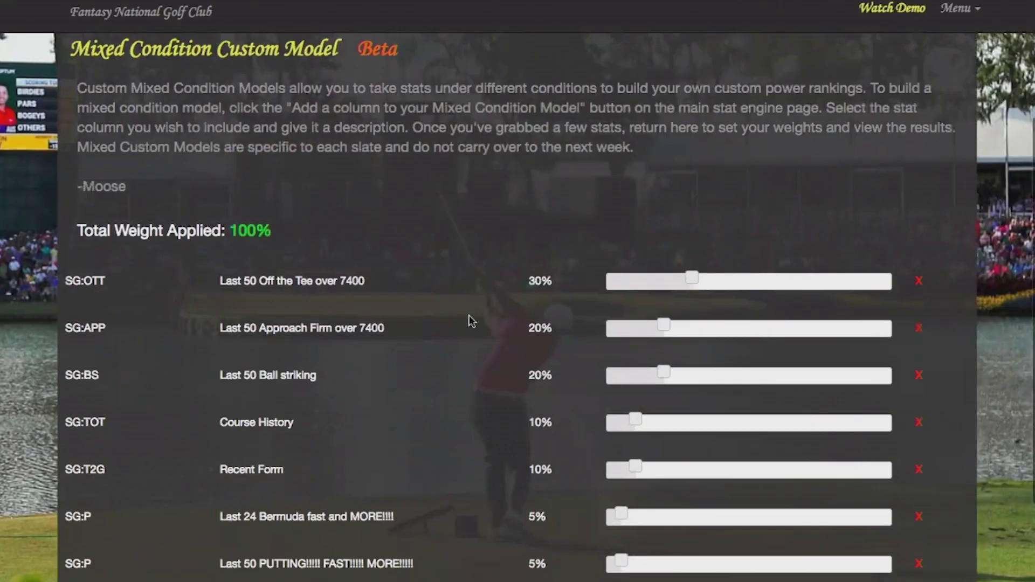
pyautogui.scroll(-1, 469, 319)
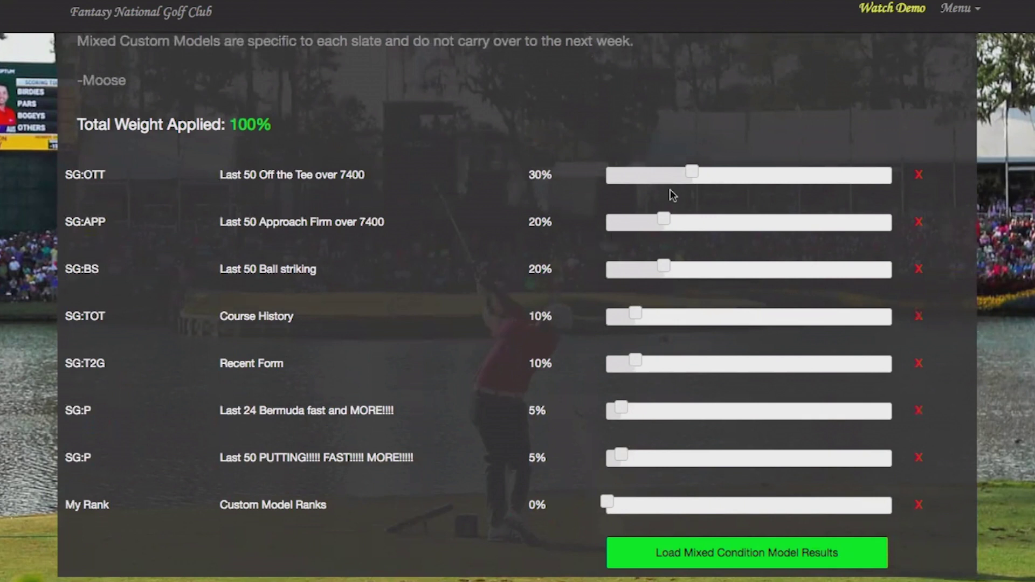
# Reweight the Mixed Condition Model columns: SG:BS 15%, SG:APP 15%, SG:OTT 25%, and My Rank (Custom Model Ranks) 15%
pyautogui.moveTo(667, 266); pyautogui.dragTo(650, 267)
pyautogui.click(662, 220)
pyautogui.moveTo(663, 220); pyautogui.dragTo(649, 220)
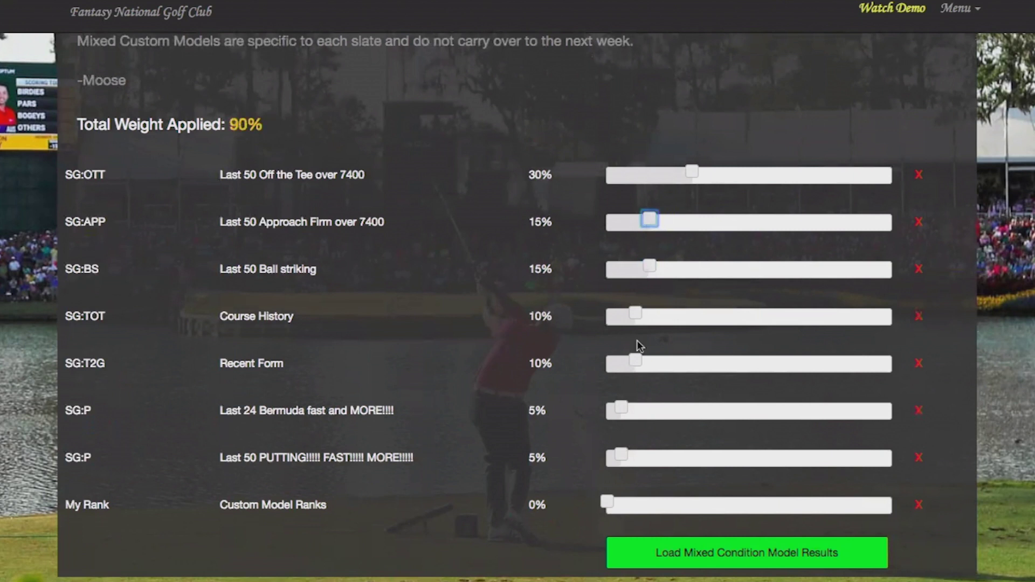
pyautogui.moveTo(696, 167); pyautogui.dragTo(683, 171)
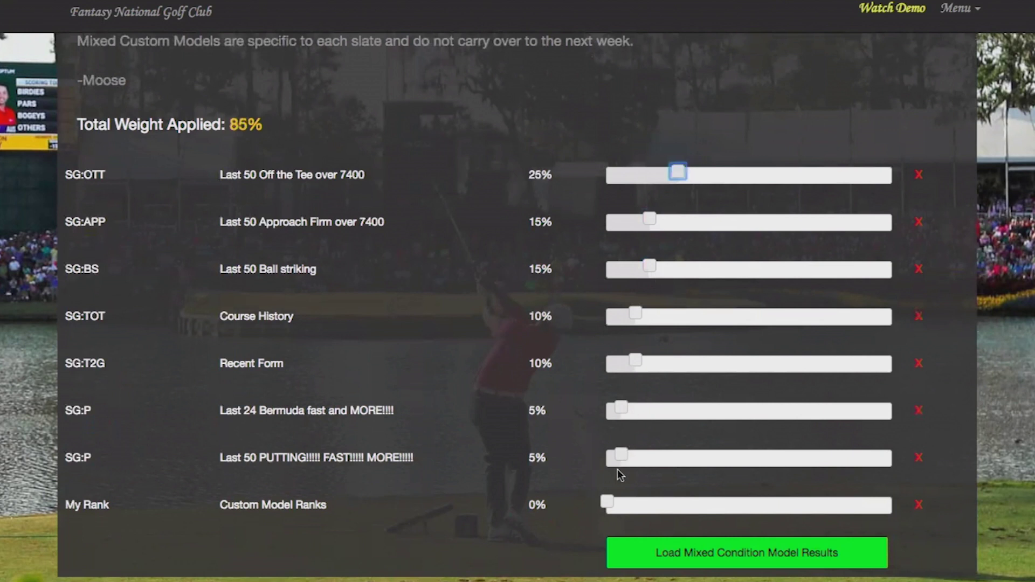
pyautogui.moveTo(610, 507); pyautogui.dragTo(650, 505)
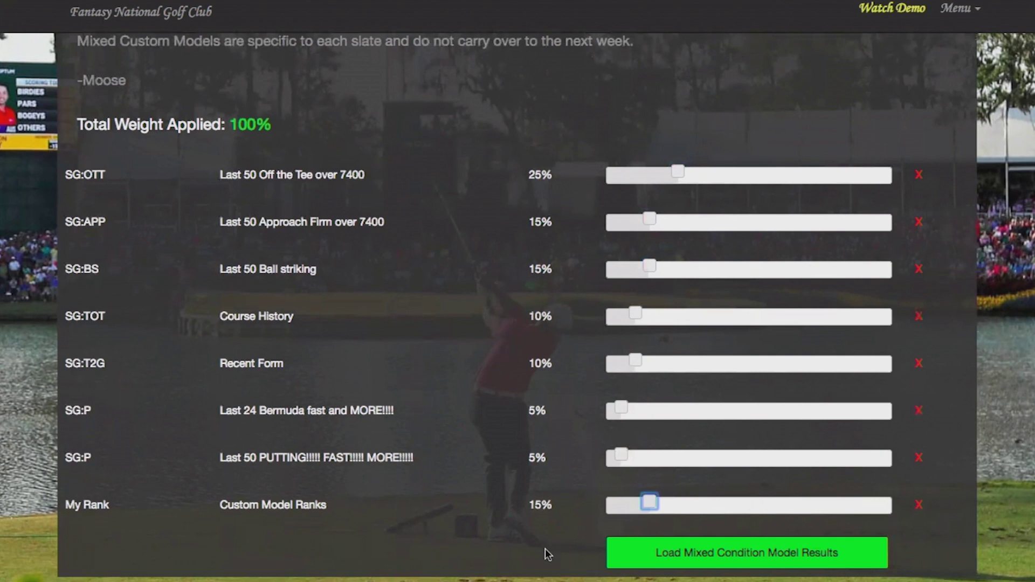
# Load the Mixed Condition Model results with the revised weights
pyautogui.doubleClick(691, 556)
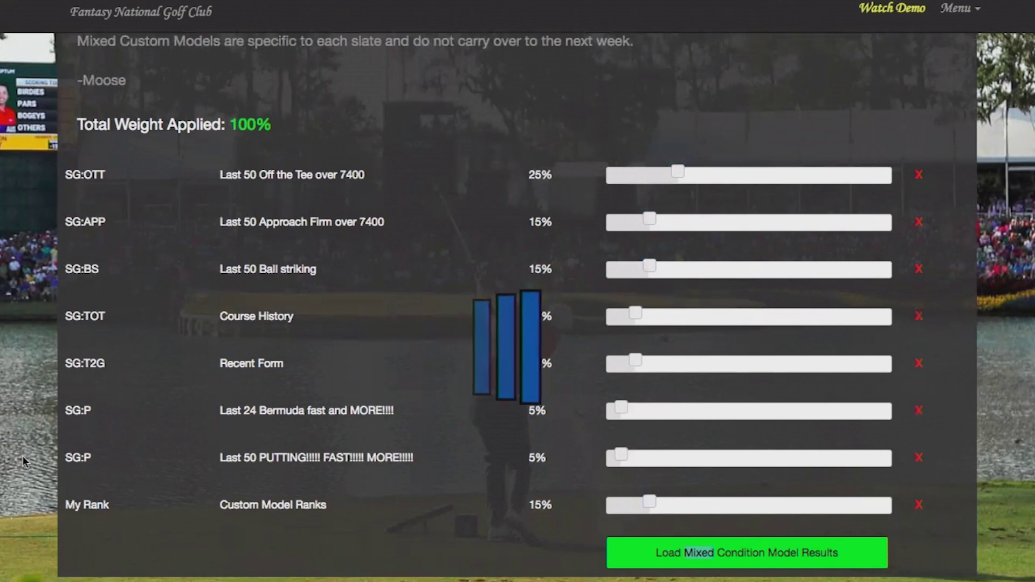
pyautogui.scroll(-5, 21, 455)
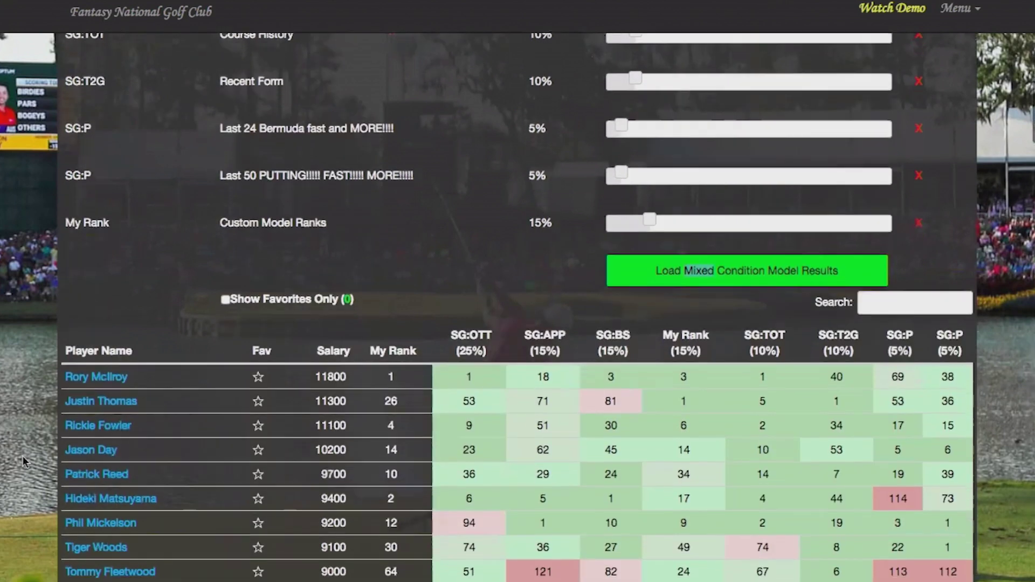
# Sort the player results by the 15% My Rank column, then re-sort them by the model's overall My Rank, best first
pyautogui.scroll(-3, 22, 455)
pyautogui.scroll(-5, 22, 455)
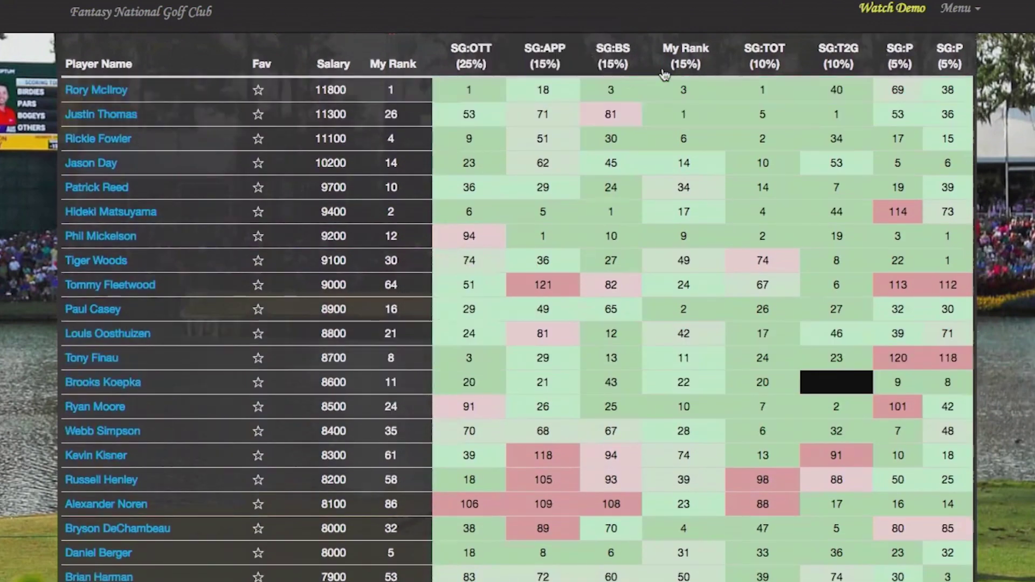
pyautogui.click(695, 62)
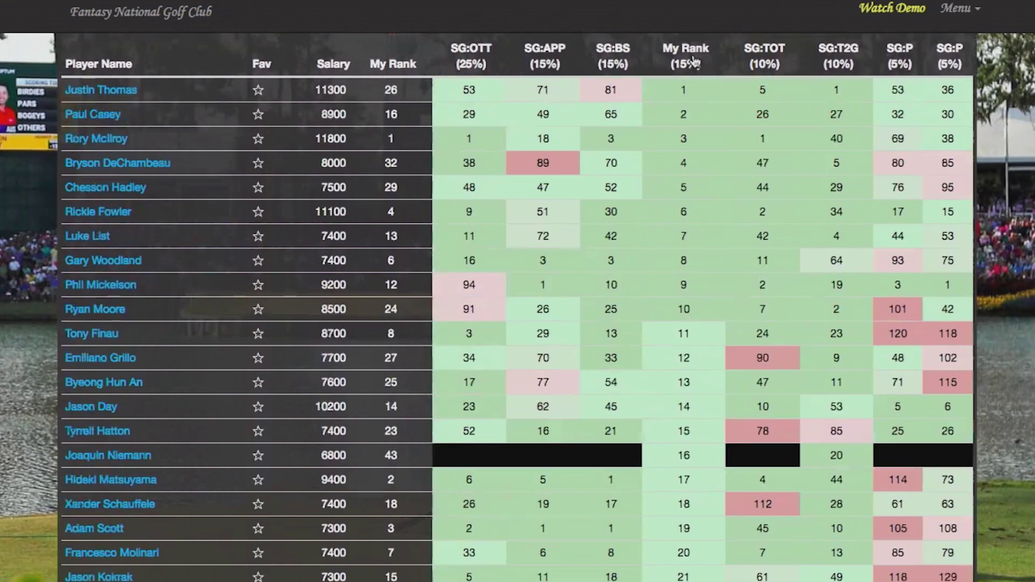
pyautogui.click(400, 69)
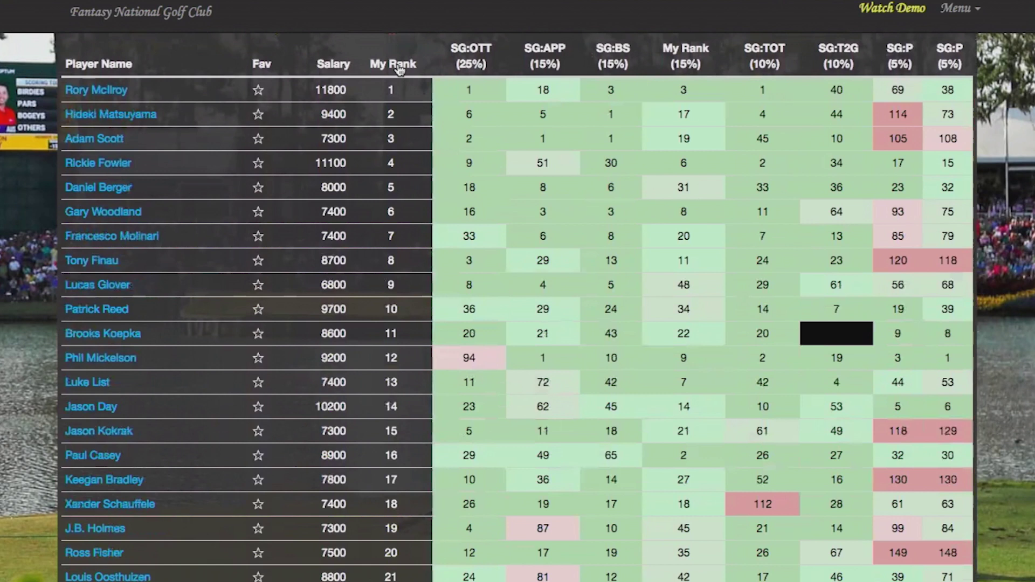